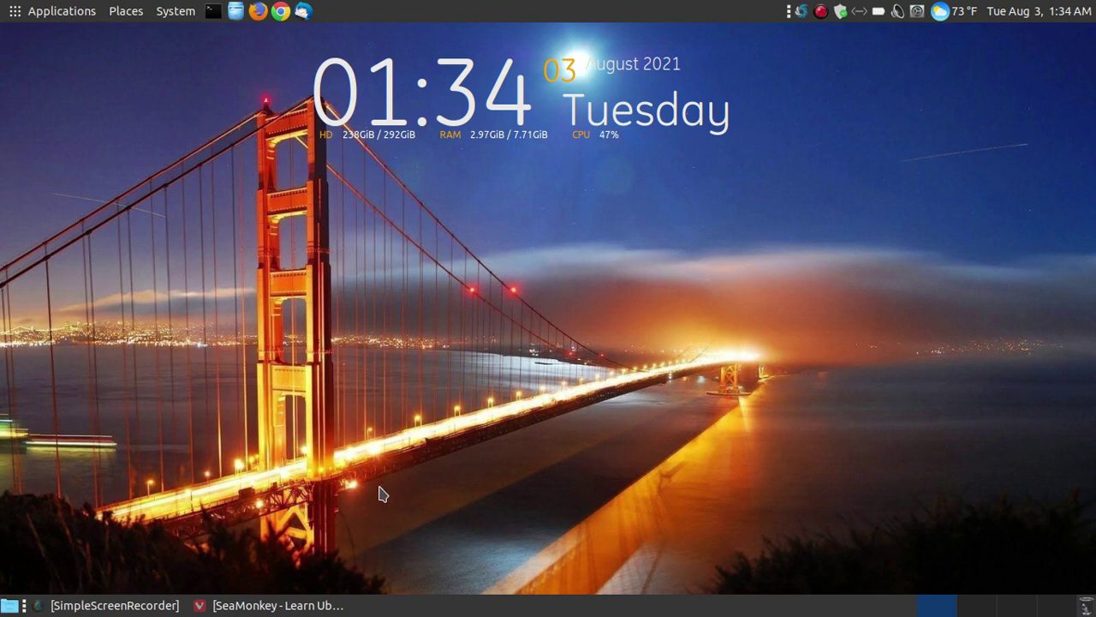
- Restore the minimised SeaMonkey page in Vivaldi and read its introduction and the Method 1 installation instructions
{"action": "left_click", "coordinate": [313, 607]}
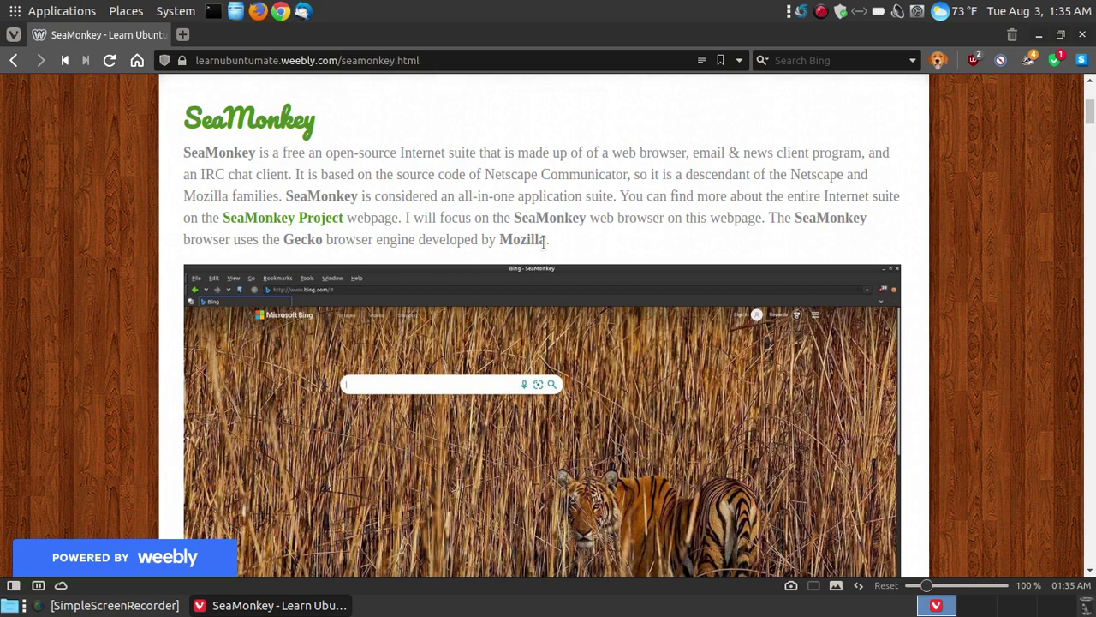
{"action": "scroll", "coordinate": [545, 246], "scroll_direction": "down", "scroll_amount": 2}
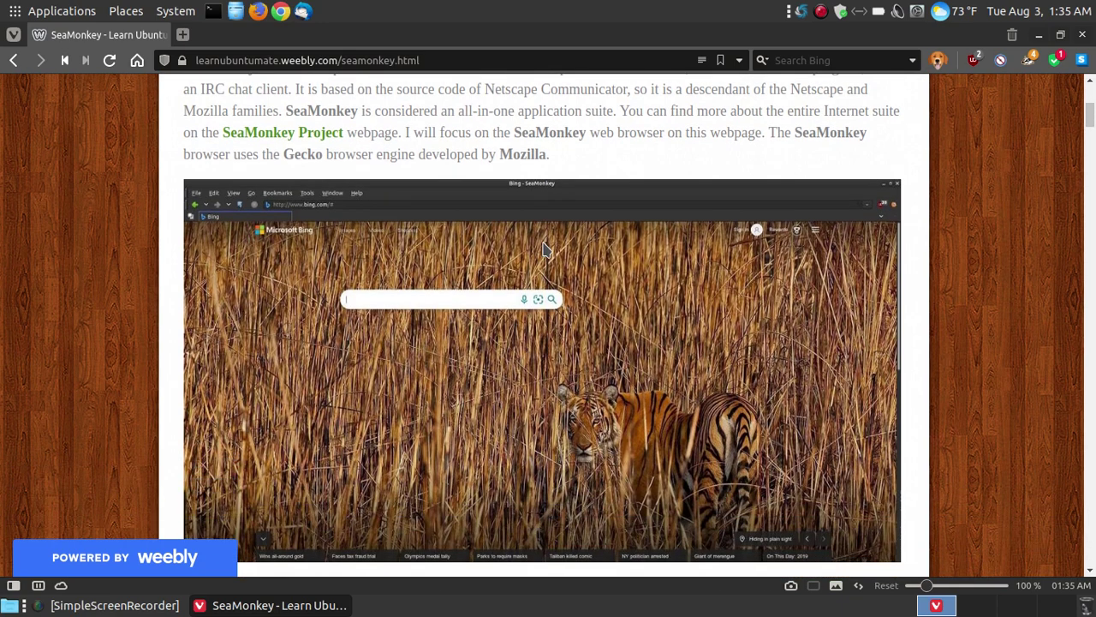
{"action": "scroll", "coordinate": [545, 250], "scroll_direction": "down", "scroll_amount": 1}
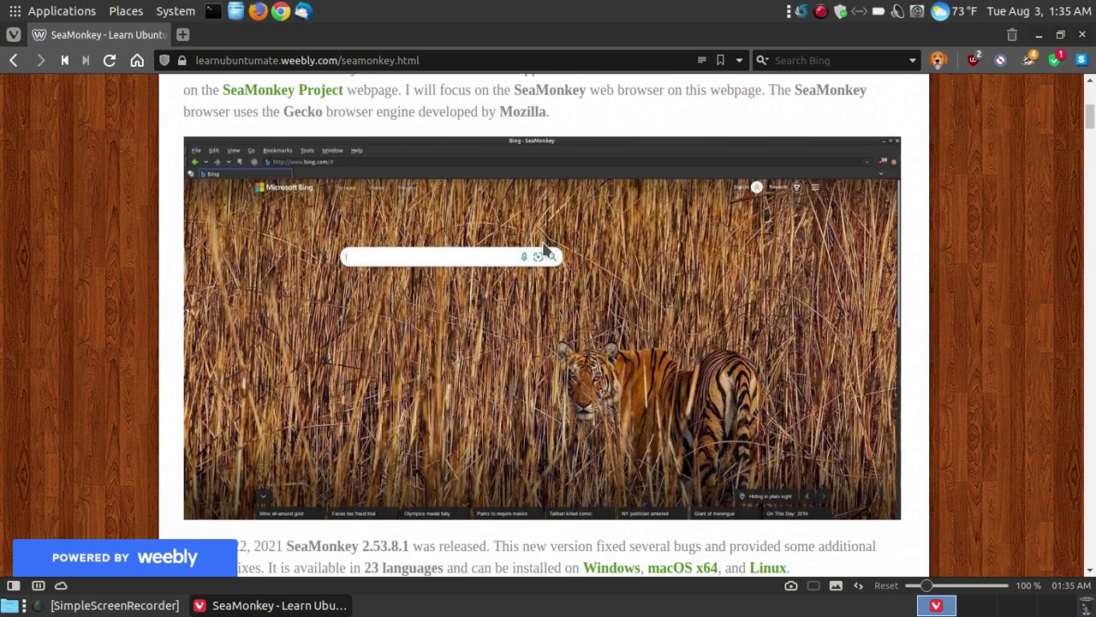
{"action": "scroll", "coordinate": [545, 248], "scroll_direction": "down", "scroll_amount": 1}
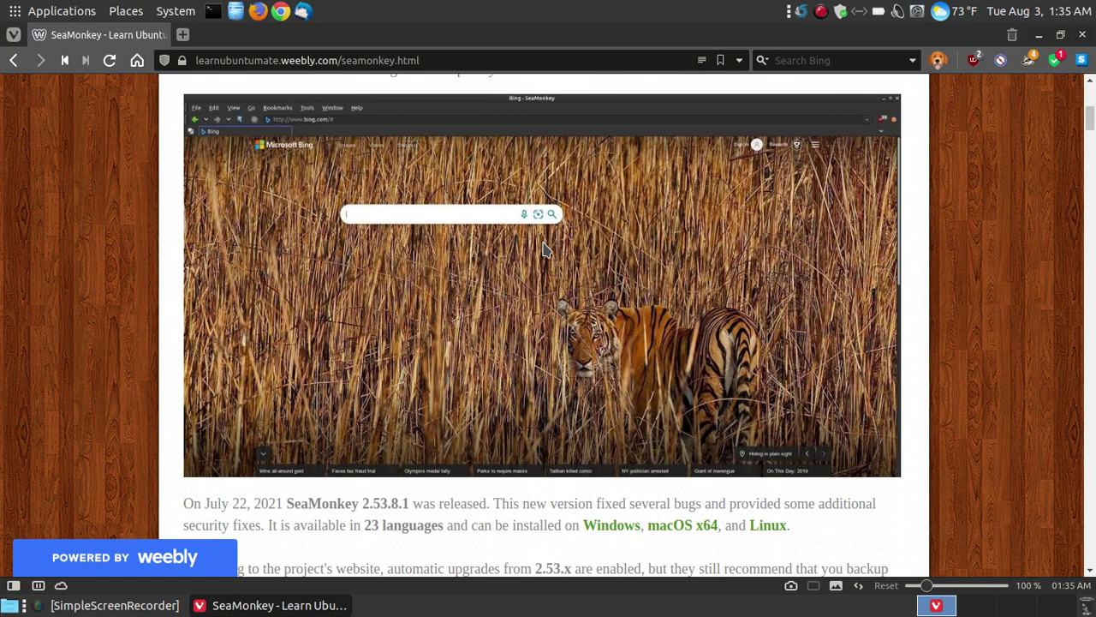
{"action": "scroll", "coordinate": [545, 249], "scroll_direction": "down", "scroll_amount": 2}
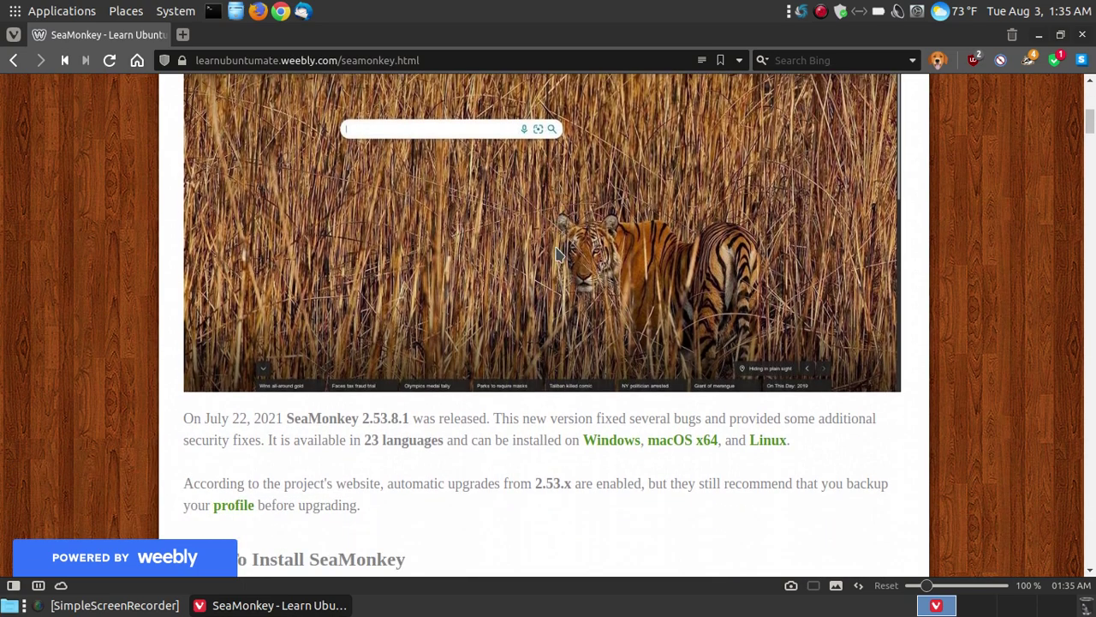
{"action": "scroll", "coordinate": [555, 249], "scroll_direction": "down", "scroll_amount": 6}
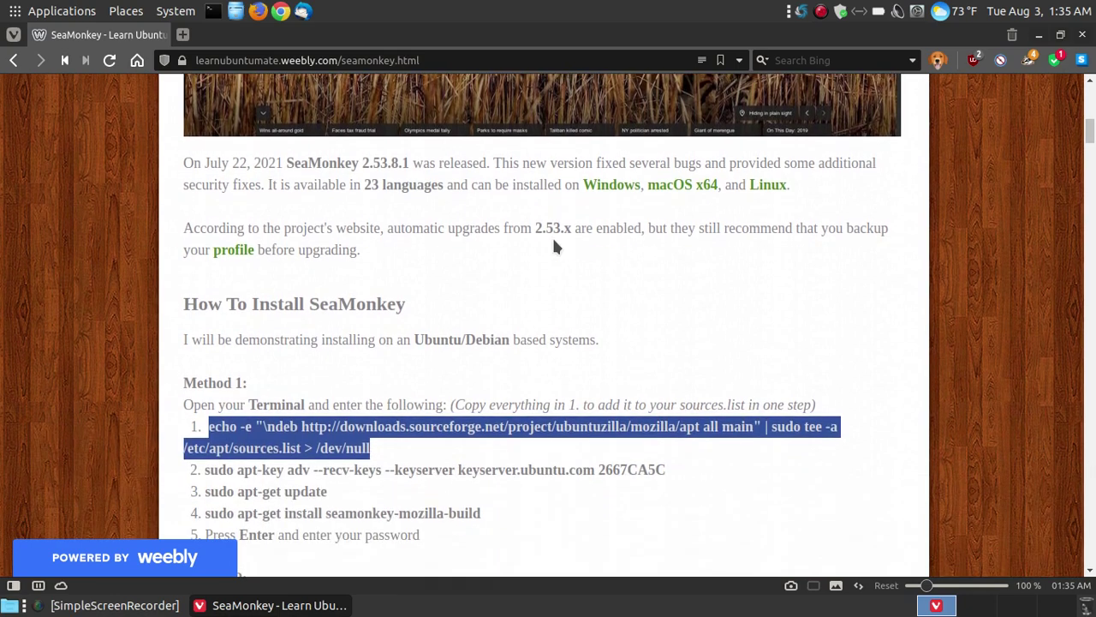
{"action": "left_click", "coordinate": [598, 245]}
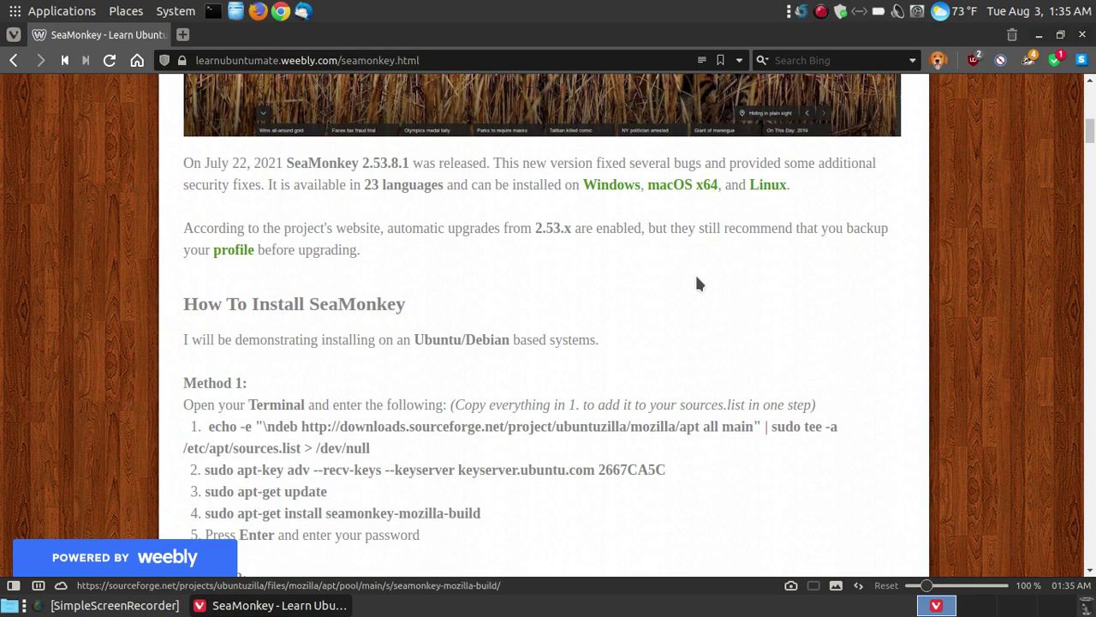
{"action": "scroll", "coordinate": [695, 272], "scroll_direction": "down", "scroll_amount": 3}
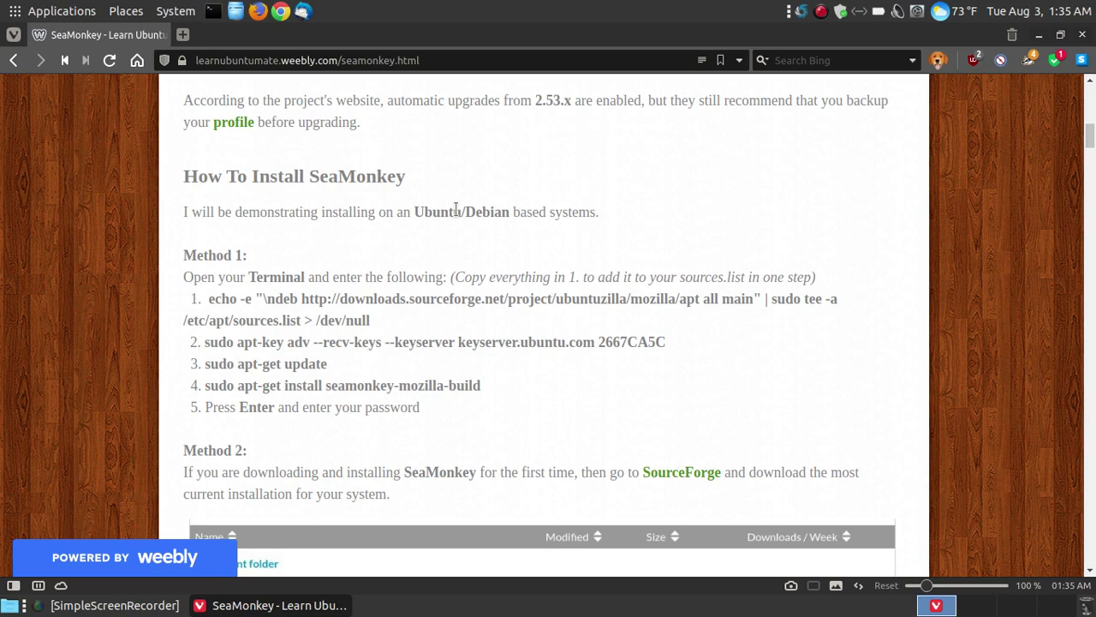
{"action": "scroll", "coordinate": [455, 209], "scroll_direction": "down", "scroll_amount": 1}
{"action": "scroll", "coordinate": [455, 209], "scroll_direction": "up", "scroll_amount": 1}
{"action": "scroll", "coordinate": [455, 208], "scroll_direction": "down", "scroll_amount": 3}
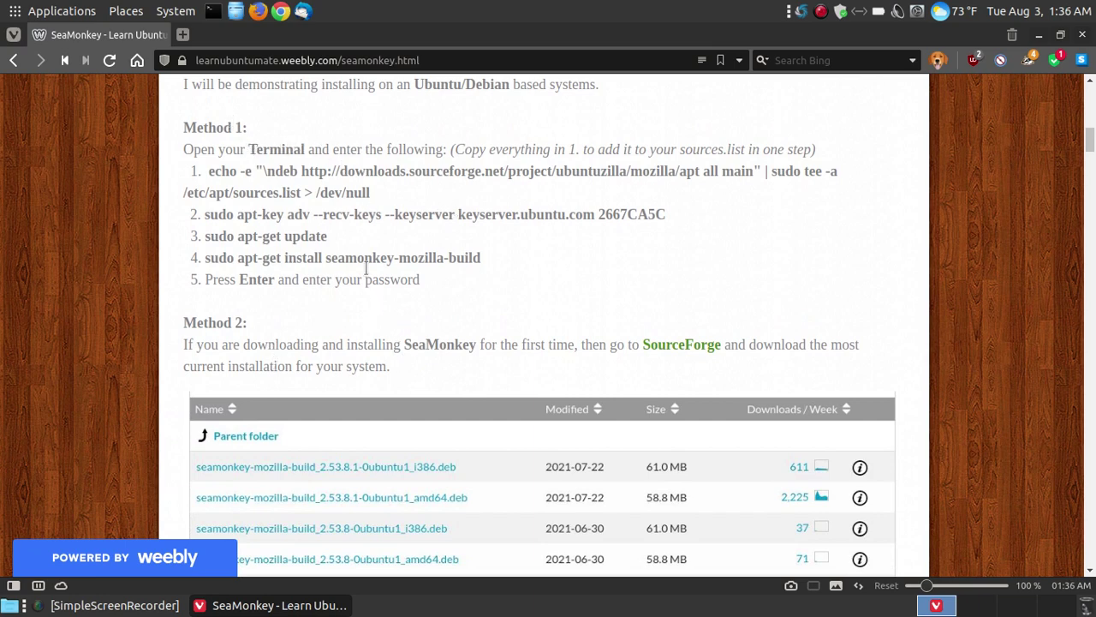
- Copy the Method 1 echo command that adds the ubuntuzilla repository to /etc/apt/sources.list, and run it in a new Terminal with the sudo password
{"action": "left_click_drag", "start_coordinate": [371, 196], "coordinate": [224, 173]}
{"action": "right_click", "coordinate": [224, 175]}
{"action": "left_click", "coordinate": [250, 188]}
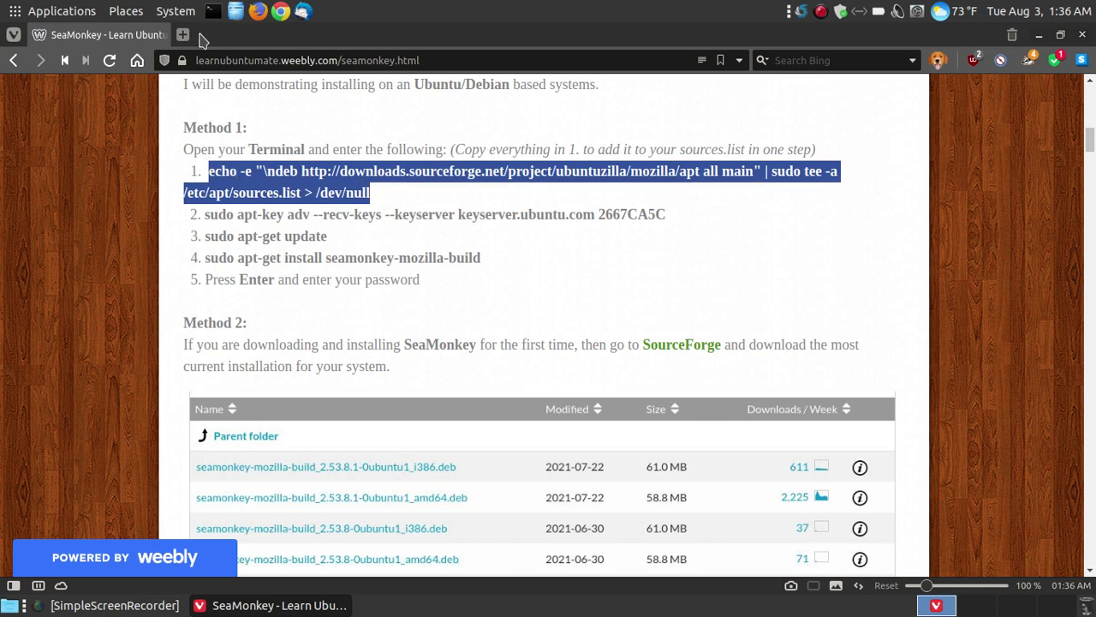
{"action": "left_click", "coordinate": [213, 11]}
{"action": "right_click", "coordinate": [238, 119]}
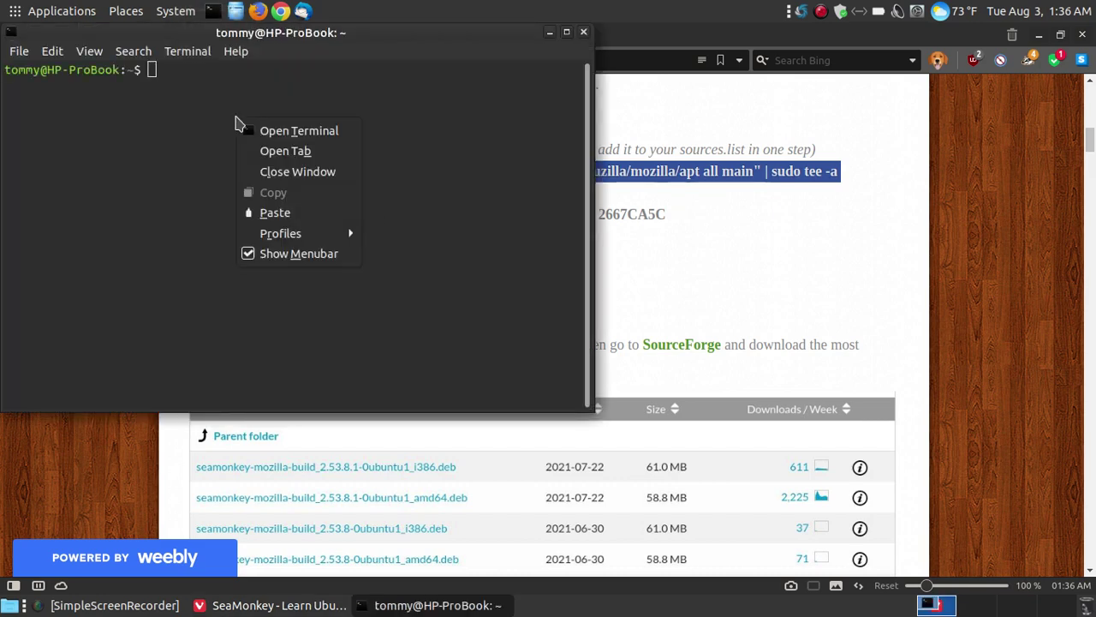
{"action": "left_click", "coordinate": [279, 210]}
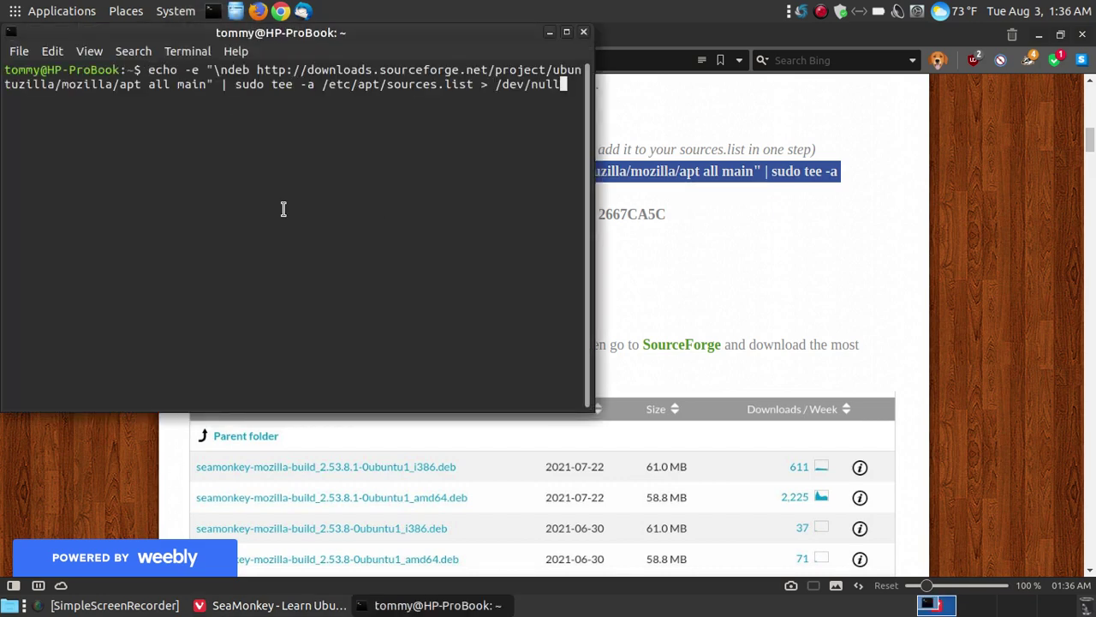
{"action": "key", "text": "Return"}
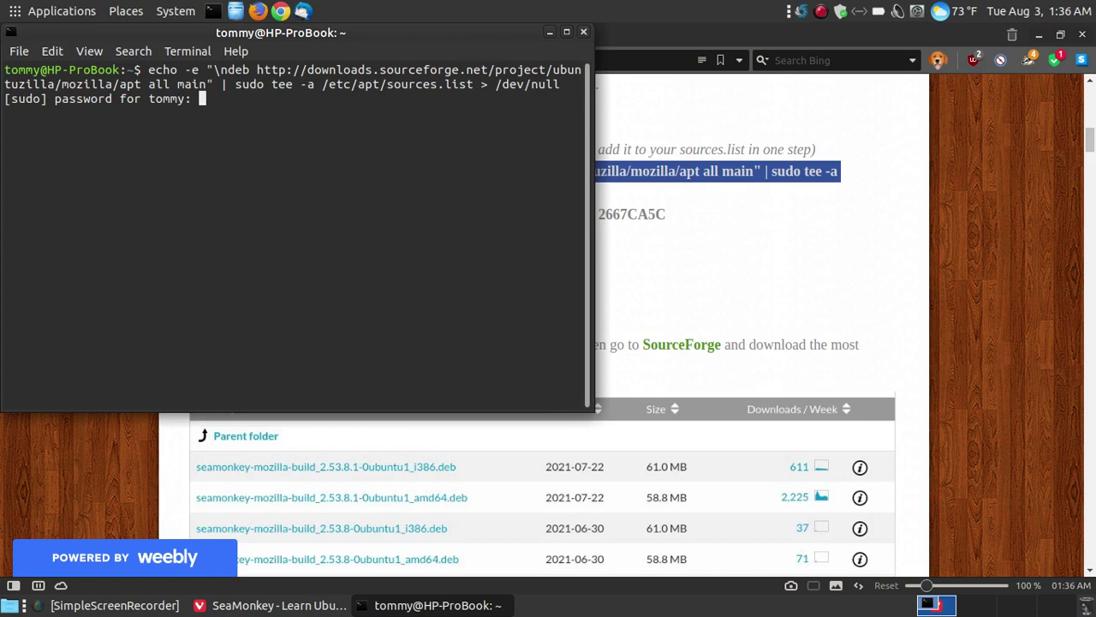
{"action": "key", "text": "Return"}
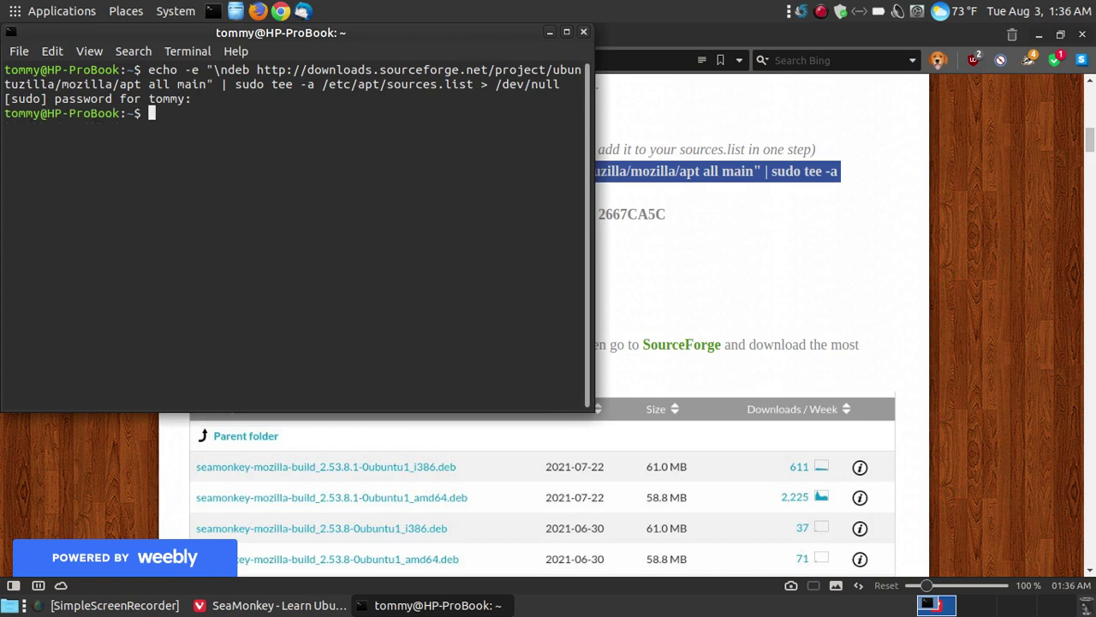
- Copy "sudo apt-key adv --recv-keys --keyserver keyserver.ubuntu.com 2667CA5C" from the web page and run it in the Terminal
{"action": "left_click_drag", "start_coordinate": [253, 36], "coordinate": [490, 144]}
{"action": "left_click", "coordinate": [199, 237]}
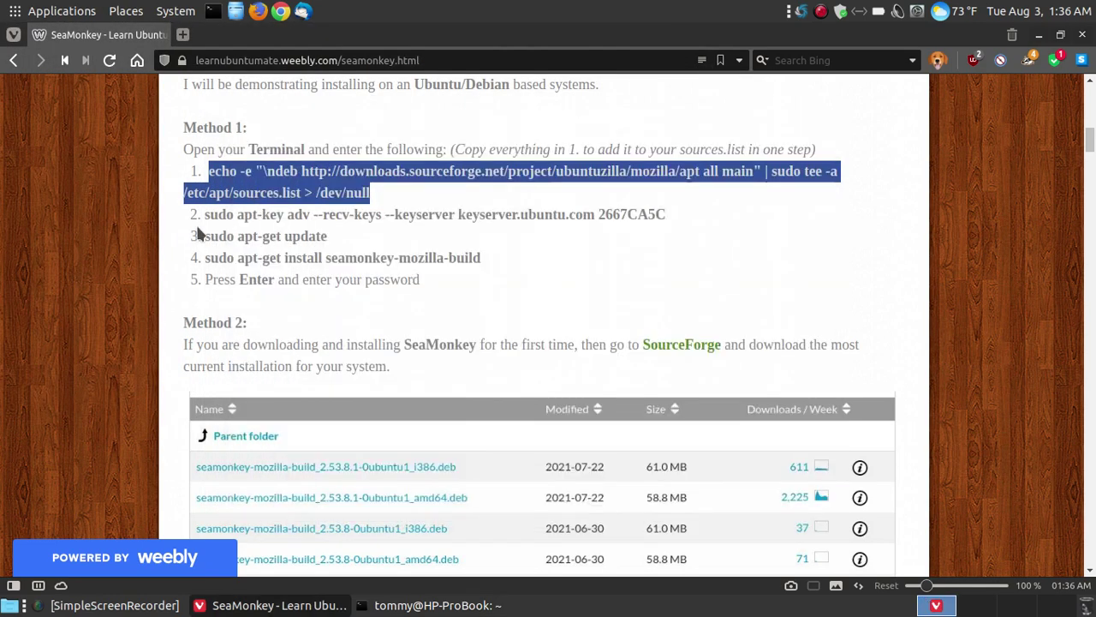
{"action": "left_click_drag", "start_coordinate": [672, 221], "coordinate": [203, 214]}
{"action": "right_click", "coordinate": [216, 211]}
{"action": "left_click", "coordinate": [246, 224]}
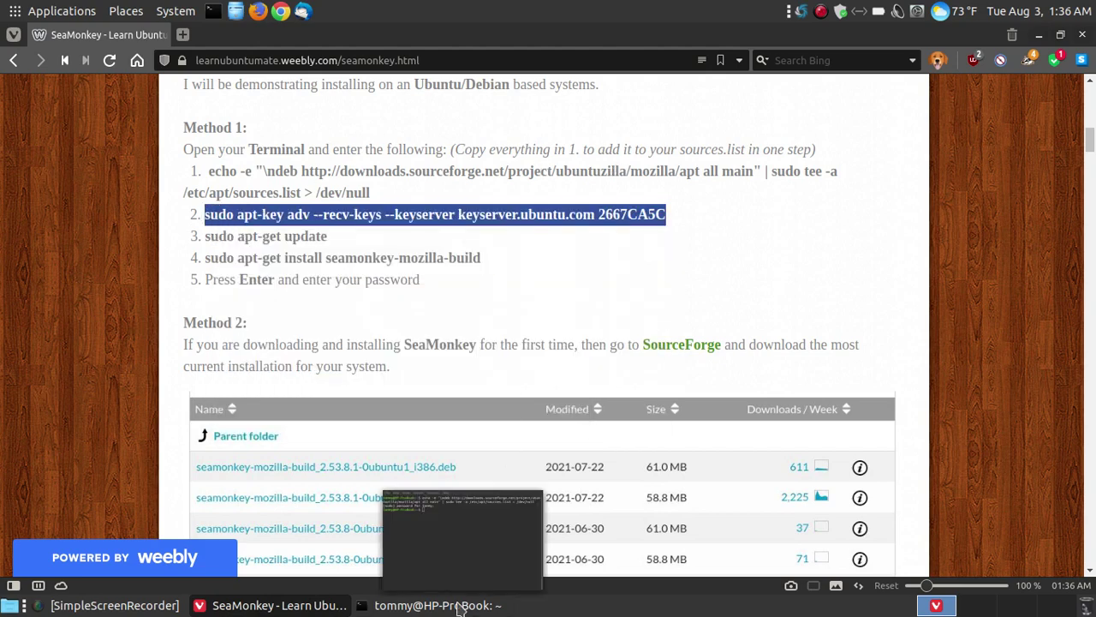
{"action": "left_click", "coordinate": [507, 535]}
{"action": "right_click", "coordinate": [439, 246]}
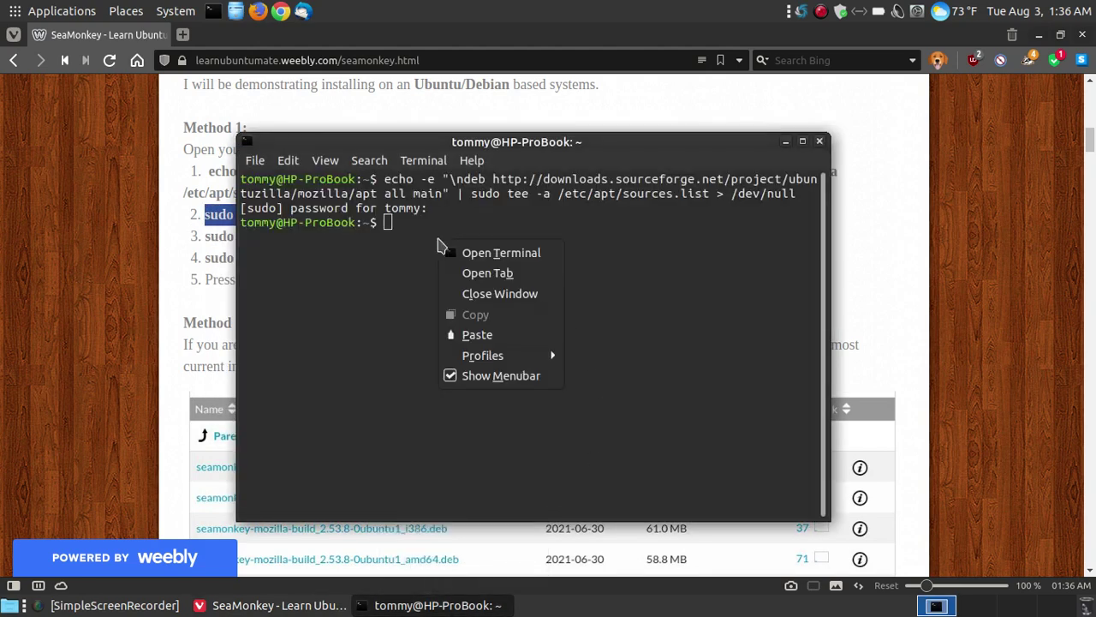
{"action": "left_click", "coordinate": [480, 334]}
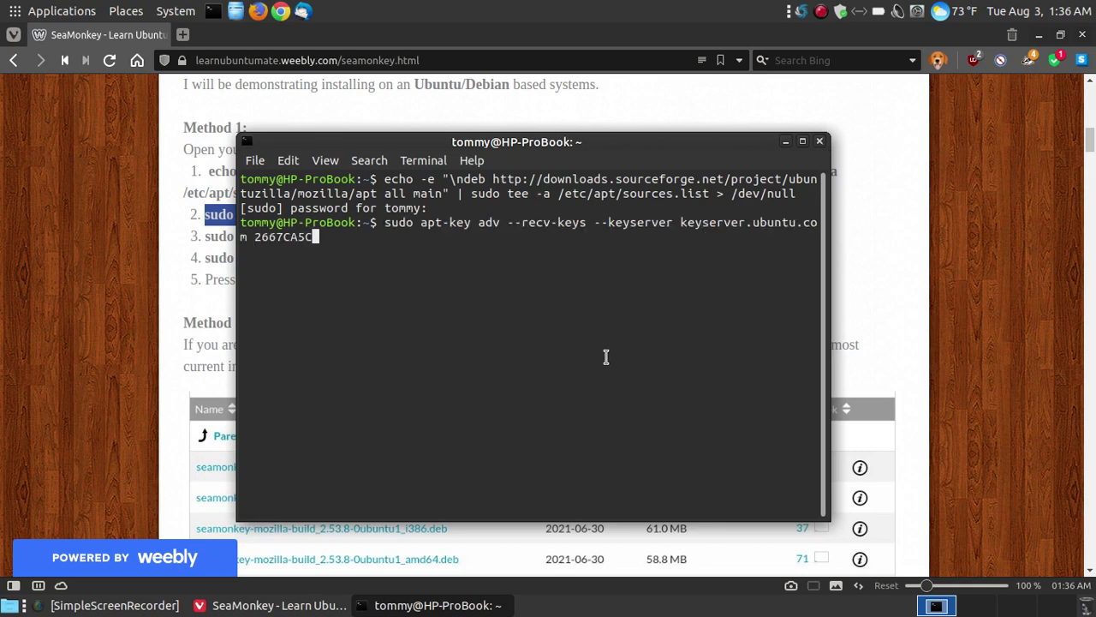
{"action": "key", "text": "Return"}
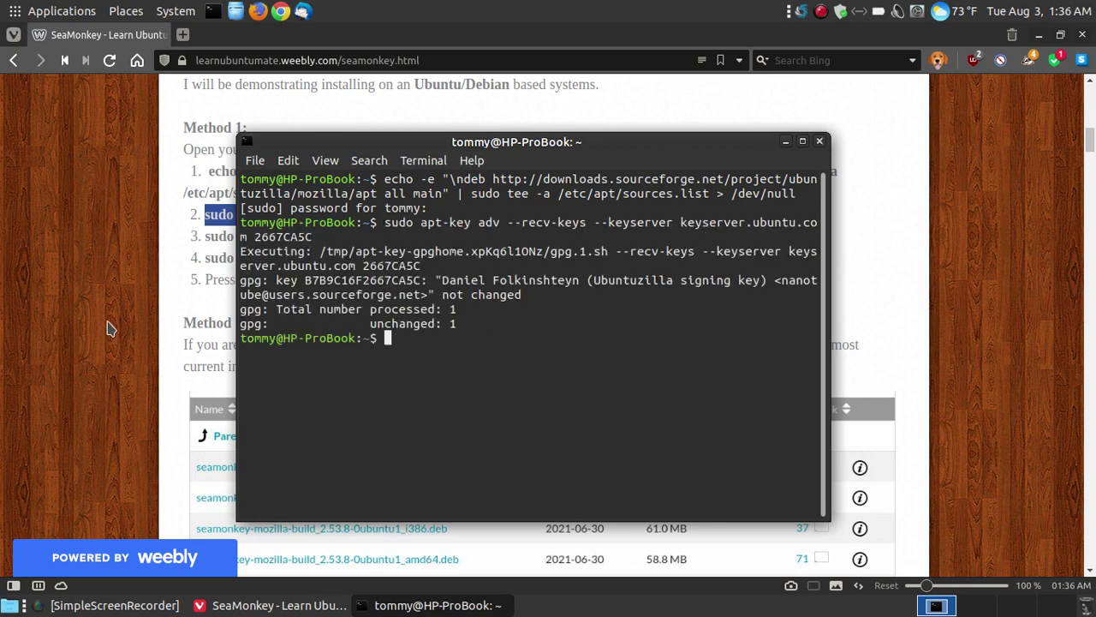
- Copy "sudo apt-get update" from item 3 of the web page's instructions and run it in the Terminal
{"action": "left_click", "coordinate": [108, 328]}
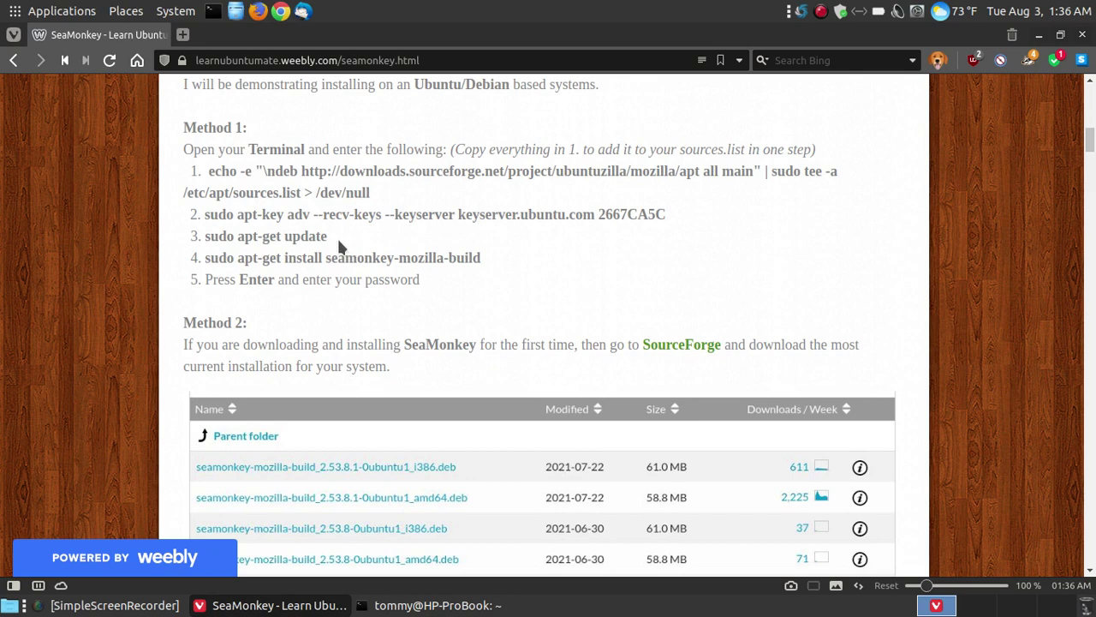
{"action": "left_click_drag", "start_coordinate": [330, 236], "coordinate": [205, 237]}
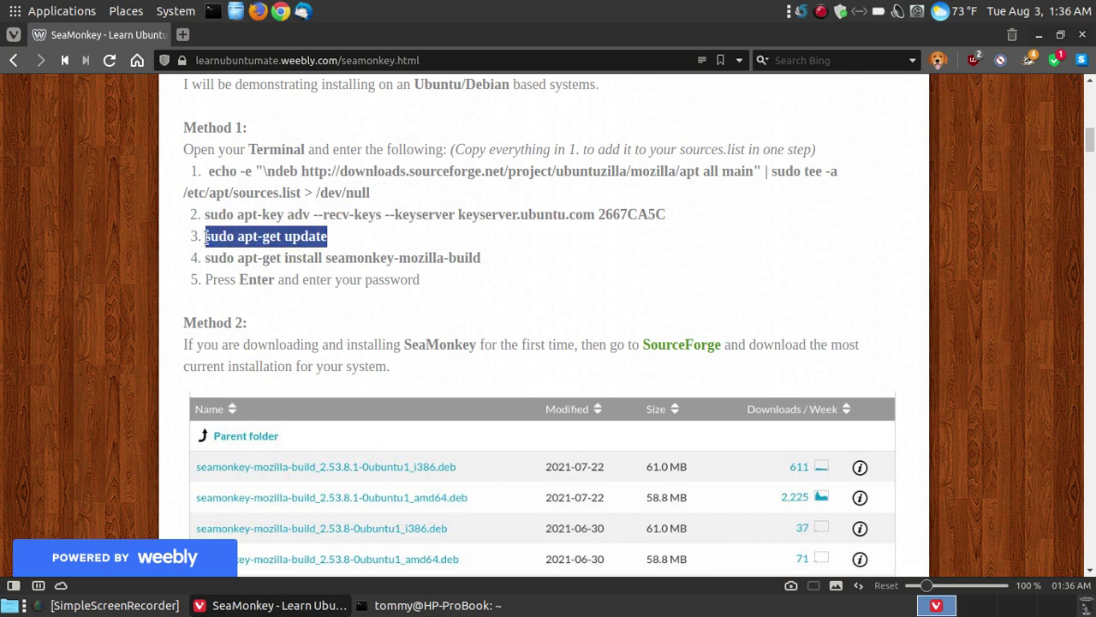
{"action": "right_click", "coordinate": [224, 238]}
{"action": "left_click", "coordinate": [256, 249]}
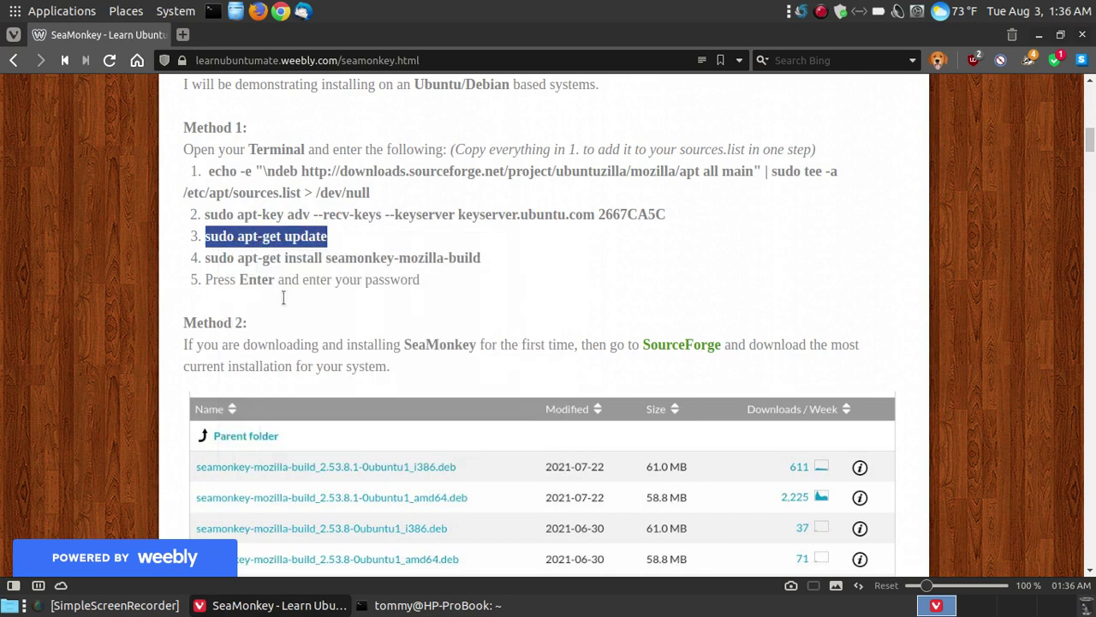
{"action": "left_click", "coordinate": [441, 605]}
{"action": "right_click", "coordinate": [455, 350]}
{"action": "left_click", "coordinate": [485, 445]}
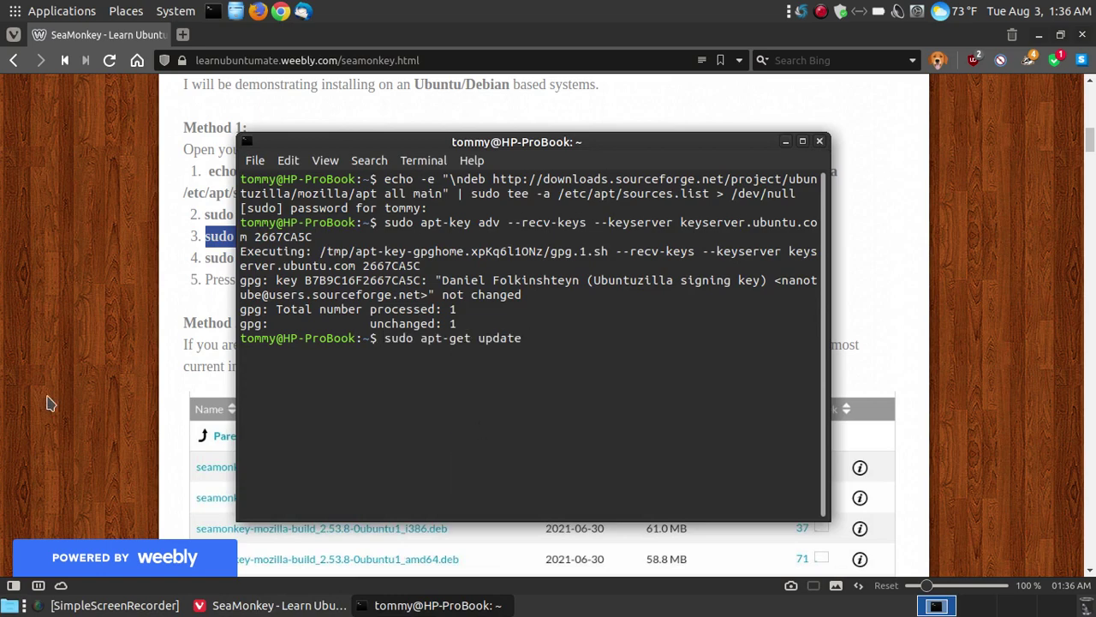
{"action": "key", "text": "Return"}
- Copy "sudo apt-get install seamonkey-mozilla-build" from the web page and run it in the Terminal once the package update is done
{"action": "left_click", "coordinate": [50, 331]}
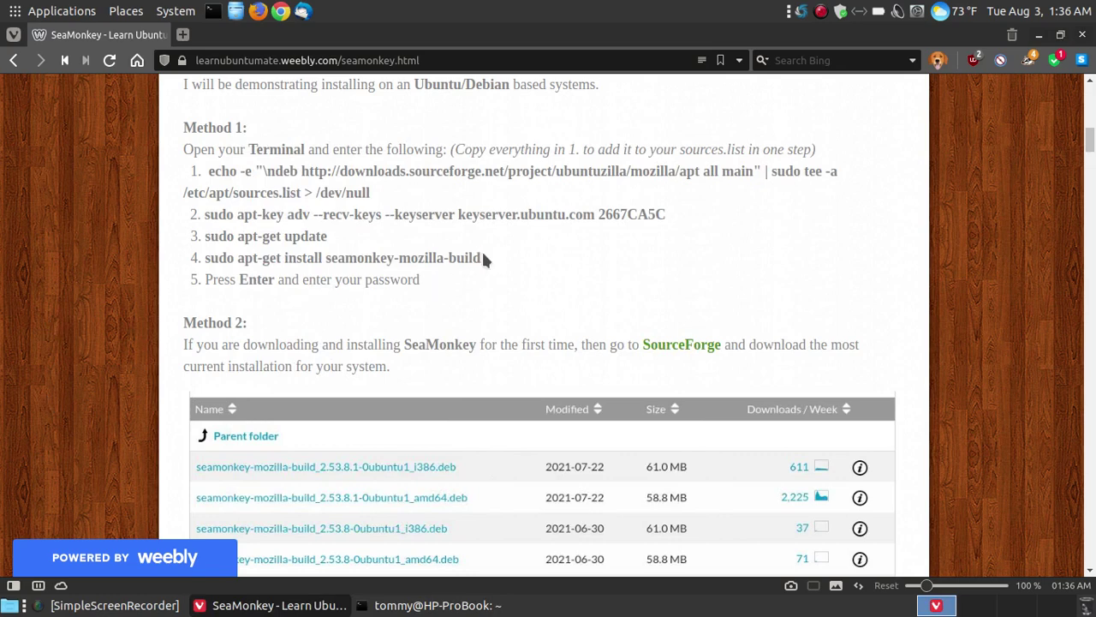
{"action": "left_click_drag", "start_coordinate": [483, 257], "coordinate": [206, 273]}
{"action": "right_click", "coordinate": [235, 257]}
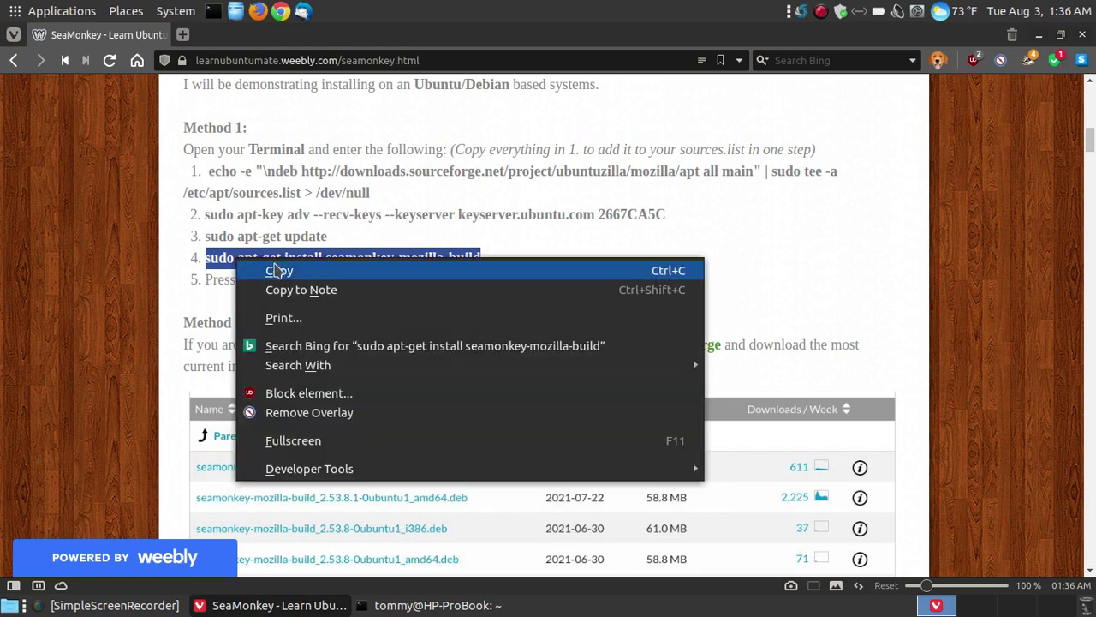
{"action": "left_click", "coordinate": [278, 270]}
{"action": "left_click", "coordinate": [428, 605]}
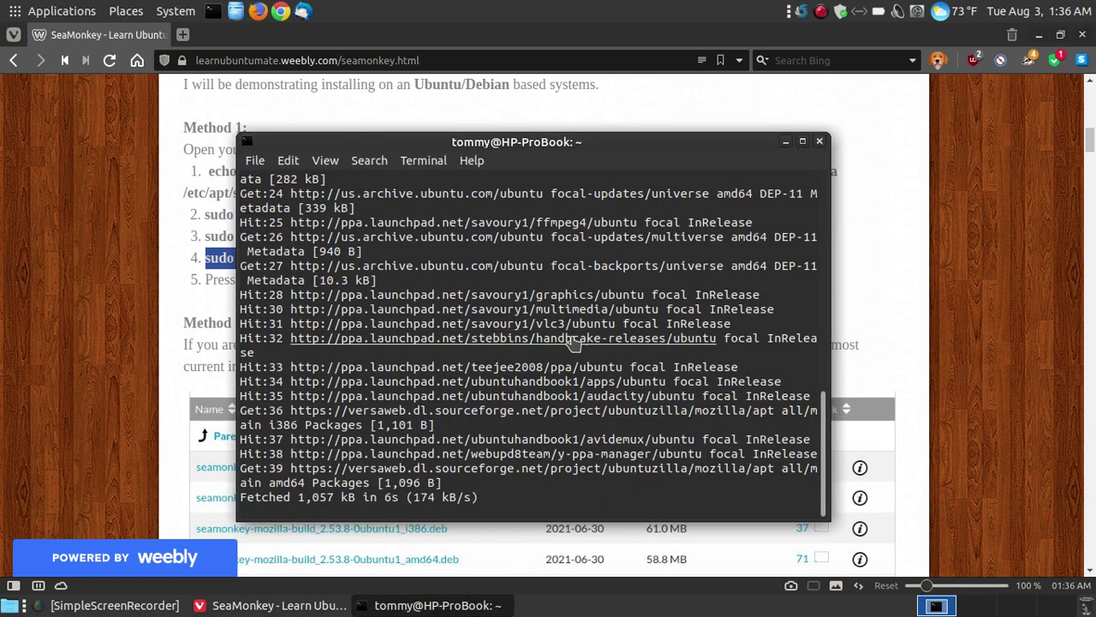
{"action": "left_click_drag", "start_coordinate": [545, 138], "coordinate": [536, 66]}
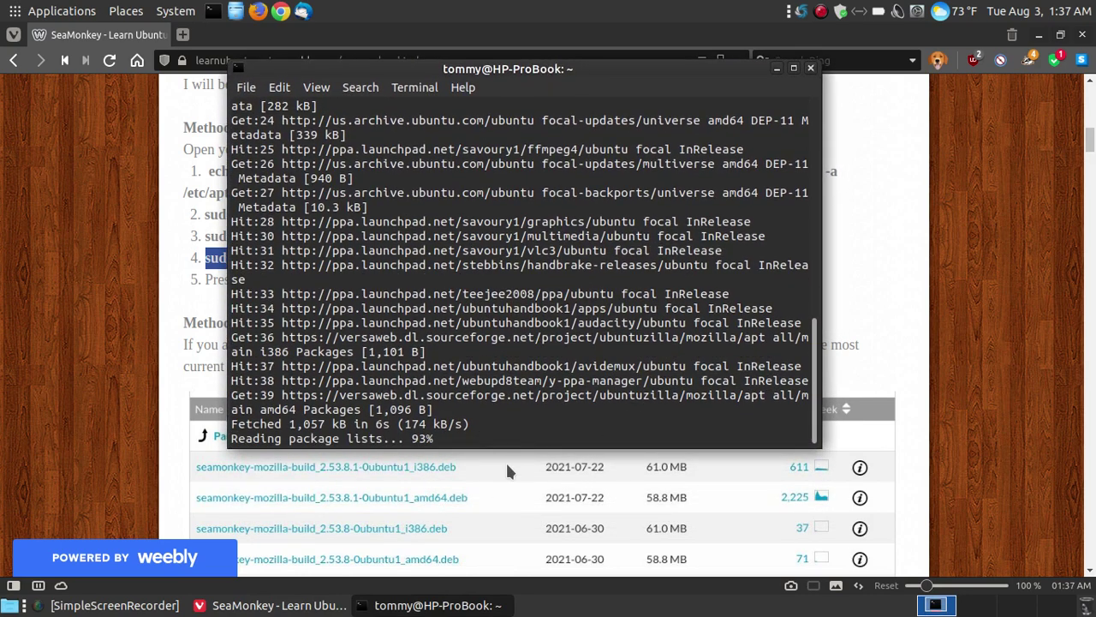
{"action": "right_click", "coordinate": [452, 441]}
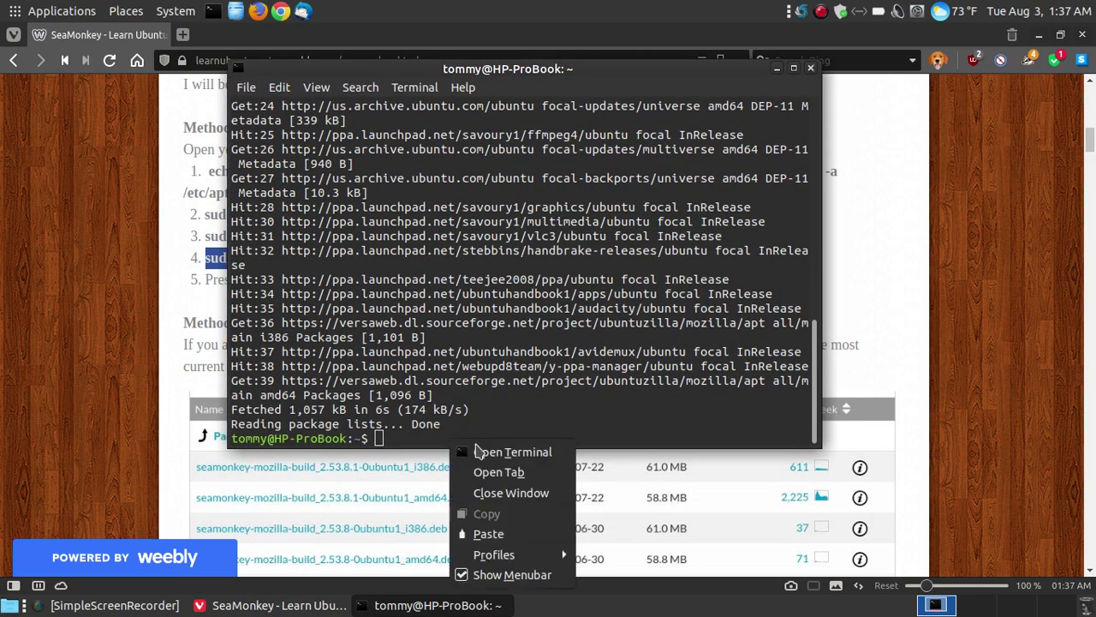
{"action": "left_click", "coordinate": [488, 533]}
{"action": "key", "text": "Return"}
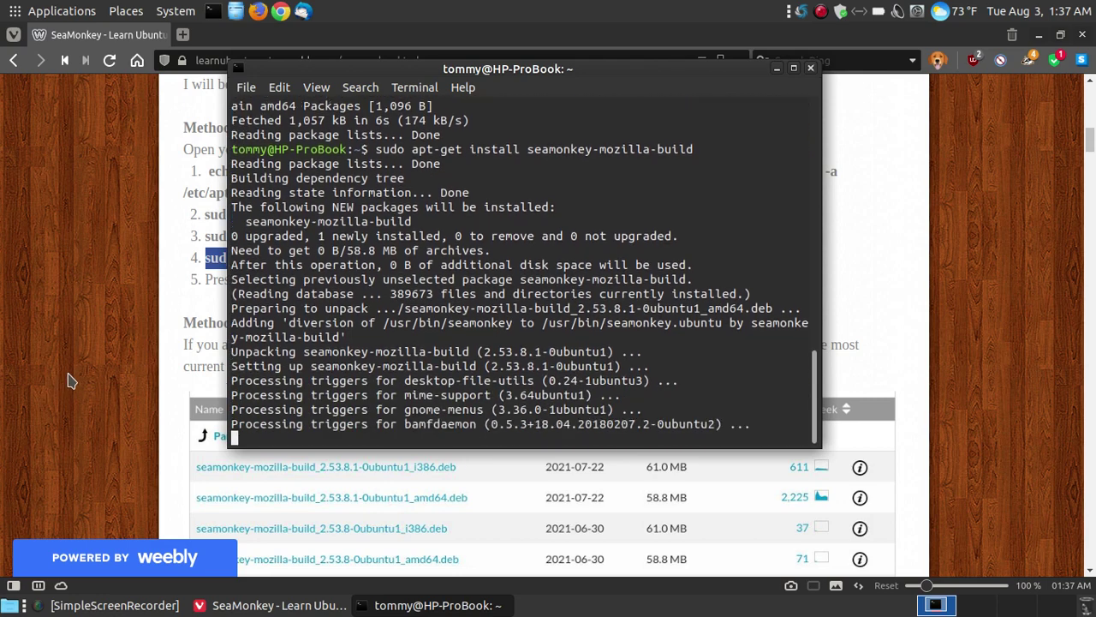
- Return to the web page and review the Method 2 Package Installer instructions and the Applications menu entry examples for SeaMonkey
{"action": "left_click", "coordinate": [60, 386]}
{"action": "scroll", "coordinate": [428, 317], "scroll_direction": "down", "scroll_amount": 3}
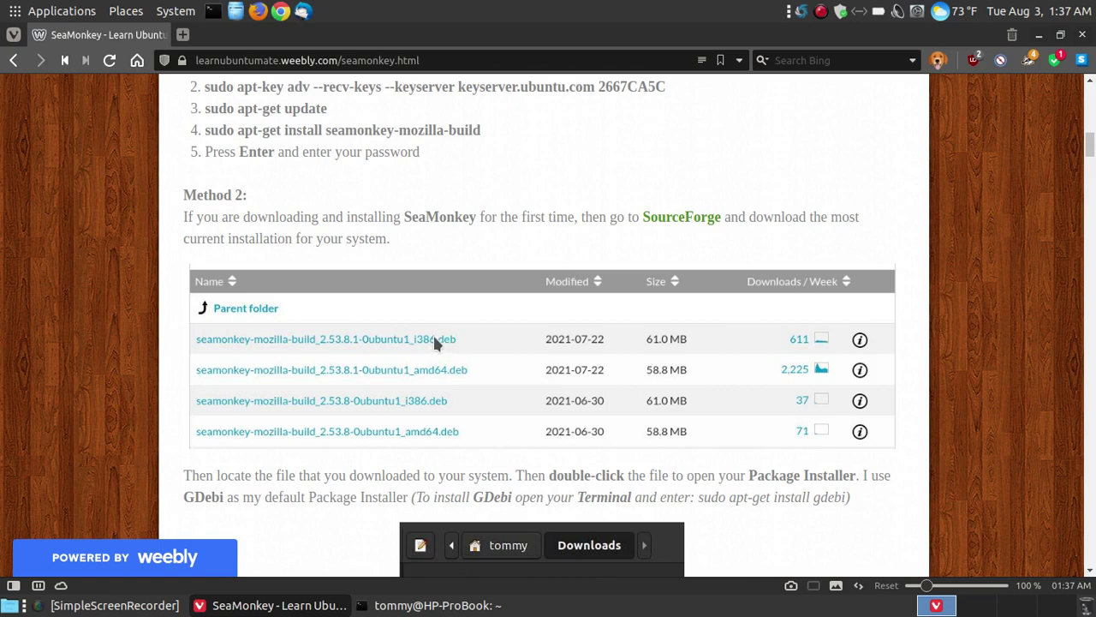
{"action": "scroll", "coordinate": [455, 383], "scroll_direction": "down", "scroll_amount": 9}
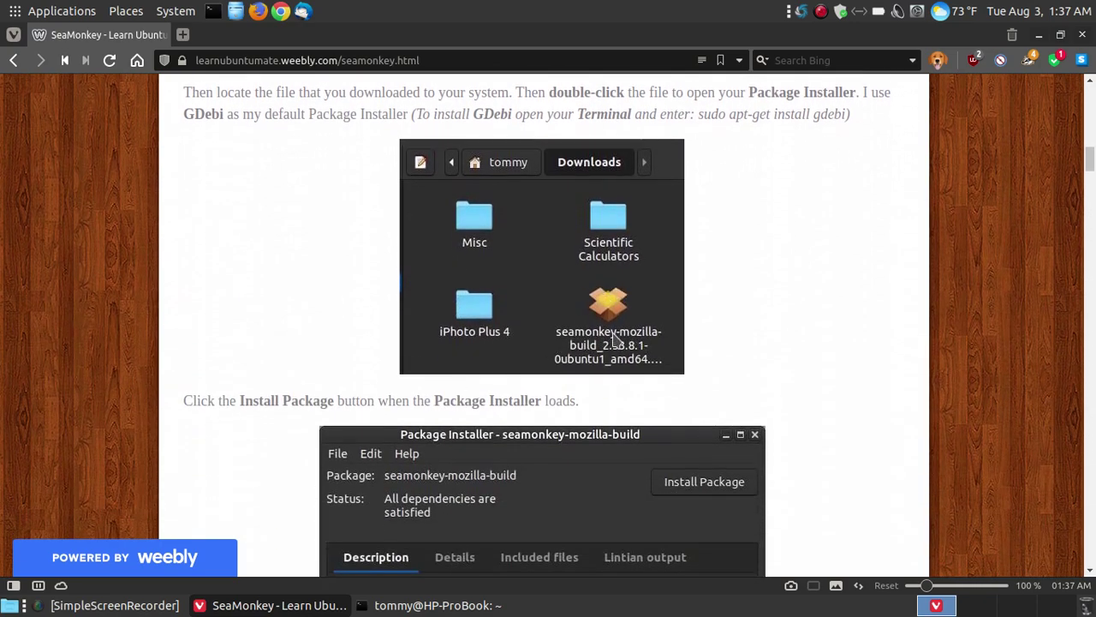
{"action": "scroll", "coordinate": [768, 393], "scroll_direction": "down", "scroll_amount": 10}
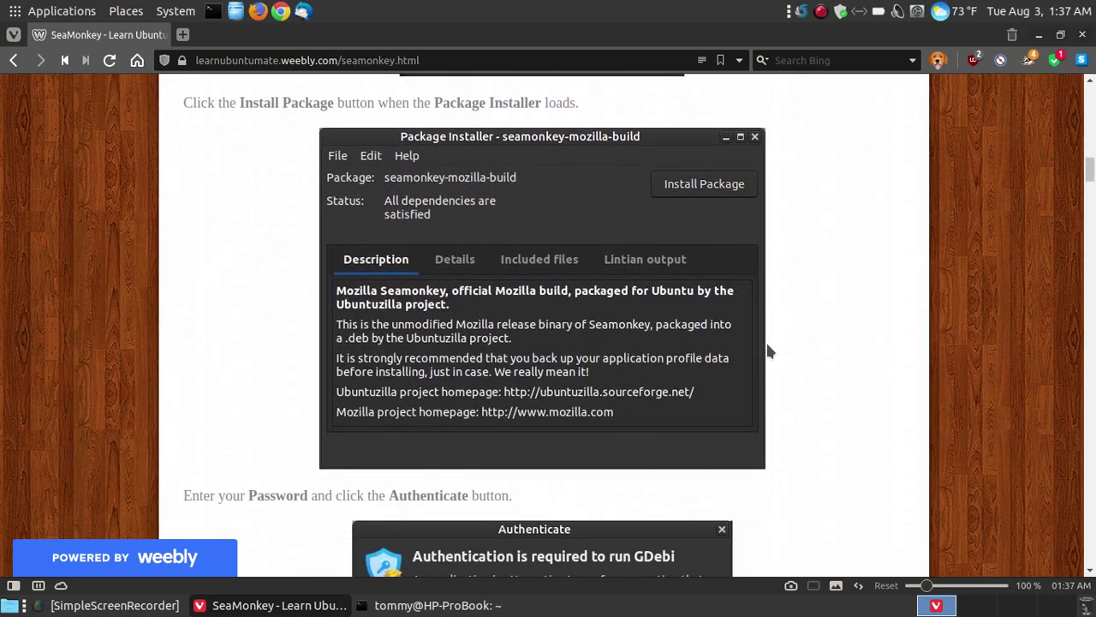
{"action": "scroll", "coordinate": [754, 311], "scroll_direction": "down", "scroll_amount": 14}
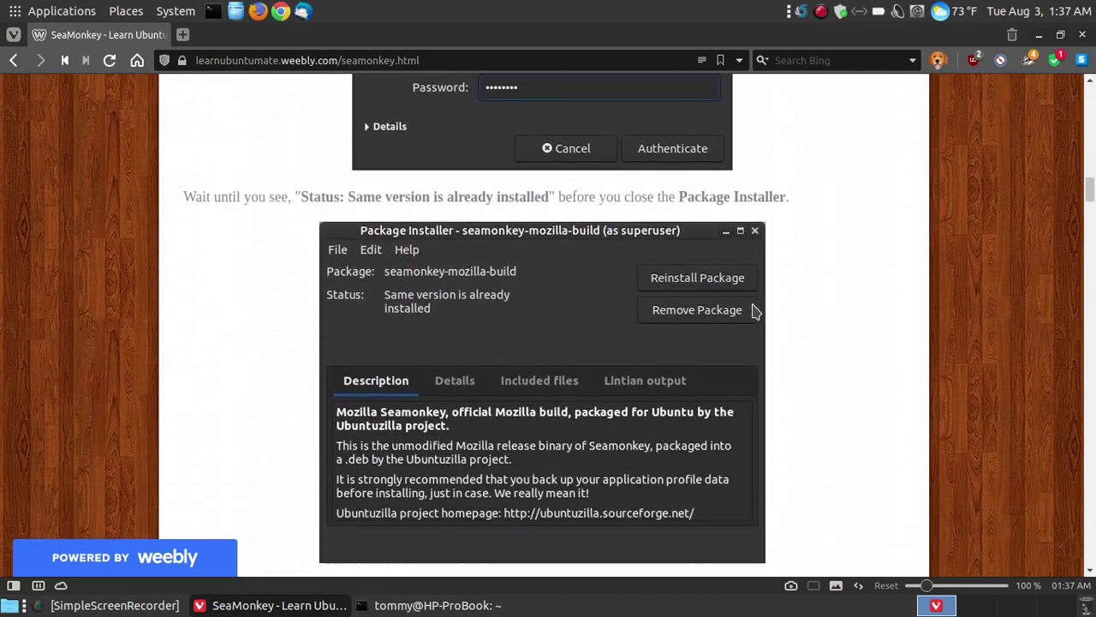
{"action": "scroll", "coordinate": [754, 311], "scroll_direction": "down", "scroll_amount": 10}
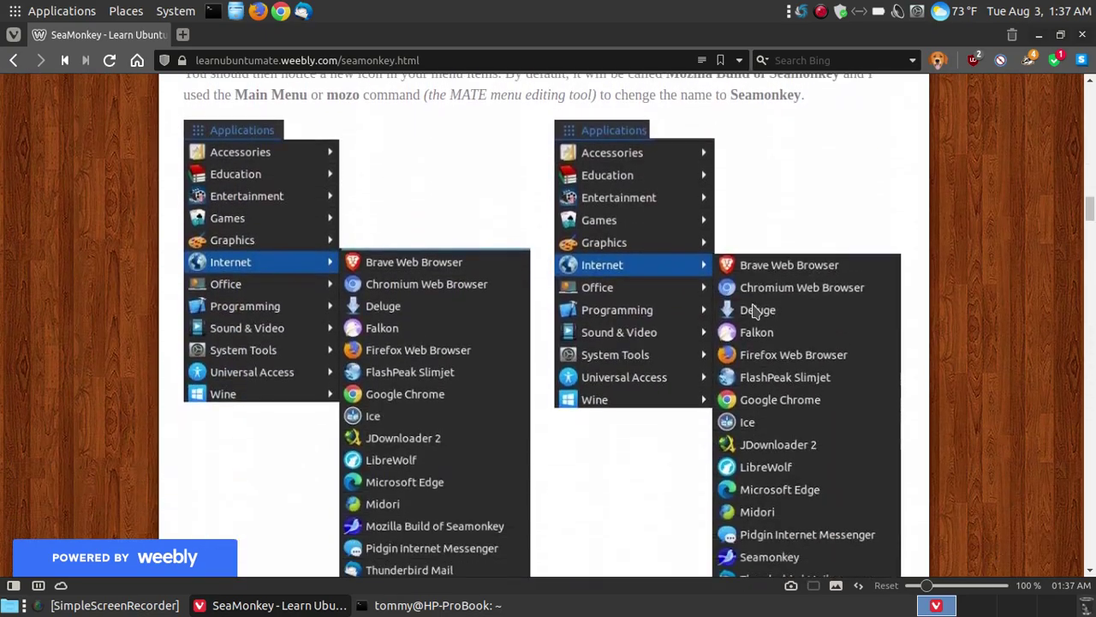
{"action": "scroll", "coordinate": [752, 312], "scroll_direction": "down", "scroll_amount": 2}
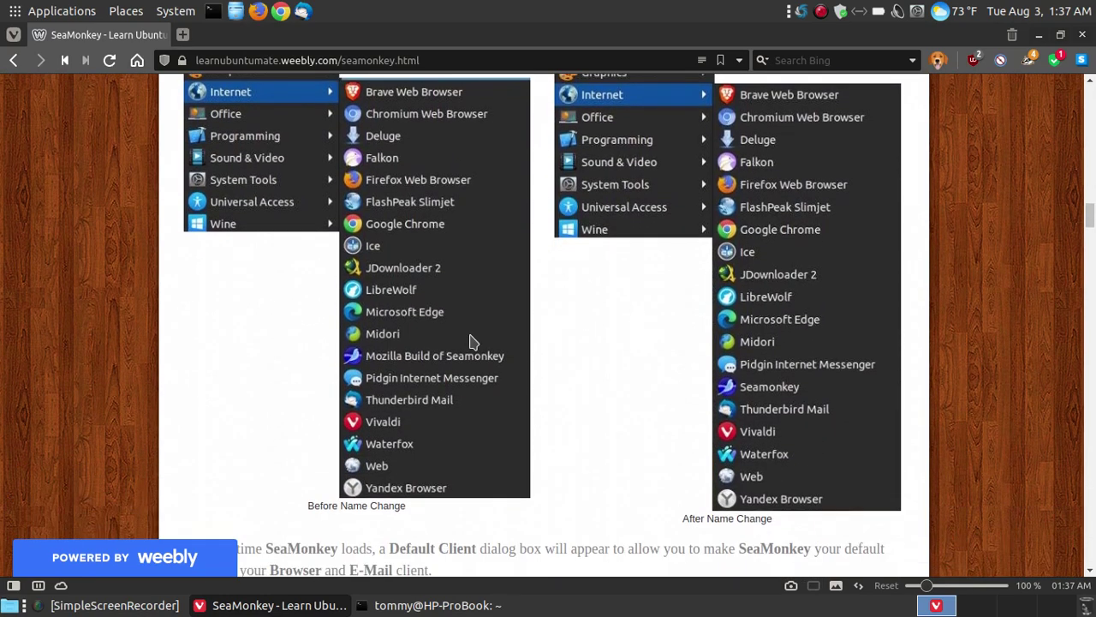
- Switch back to the Terminal and close its session with the "exit" command
{"action": "scroll", "coordinate": [313, 137], "scroll_direction": "up", "scroll_amount": 2}
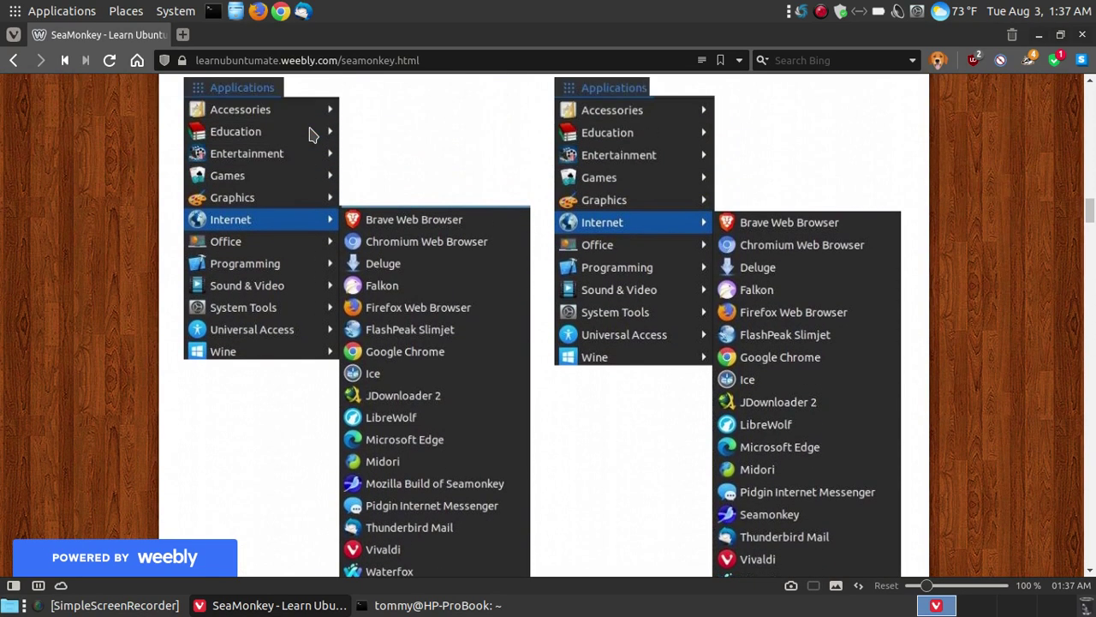
{"action": "scroll", "coordinate": [360, 184], "scroll_direction": "down", "scroll_amount": 1}
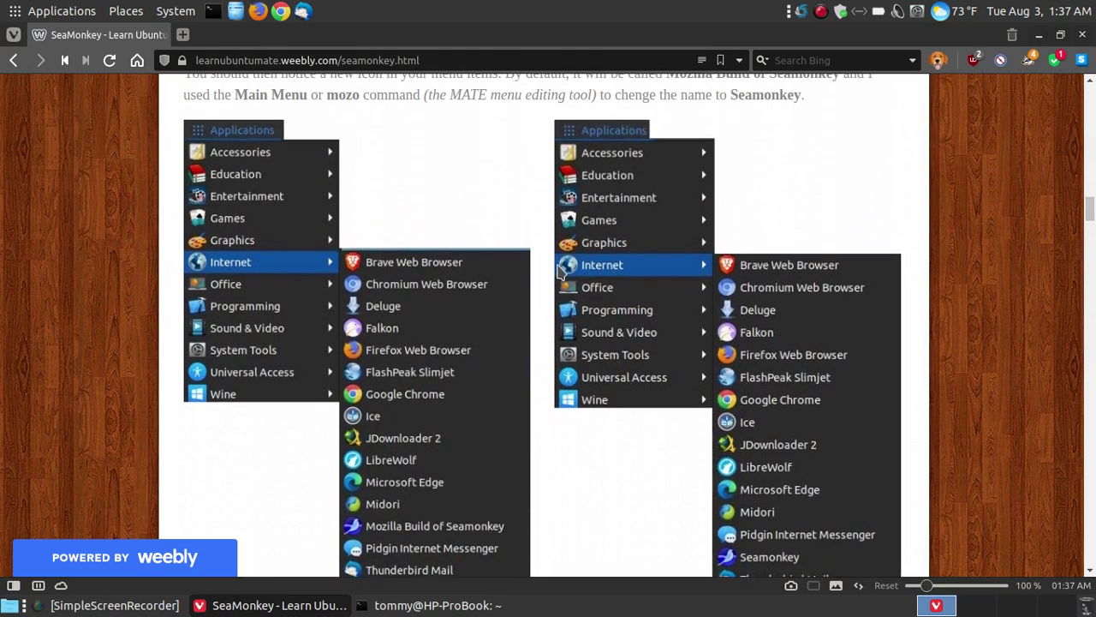
{"action": "scroll", "coordinate": [557, 272], "scroll_direction": "down", "scroll_amount": 5}
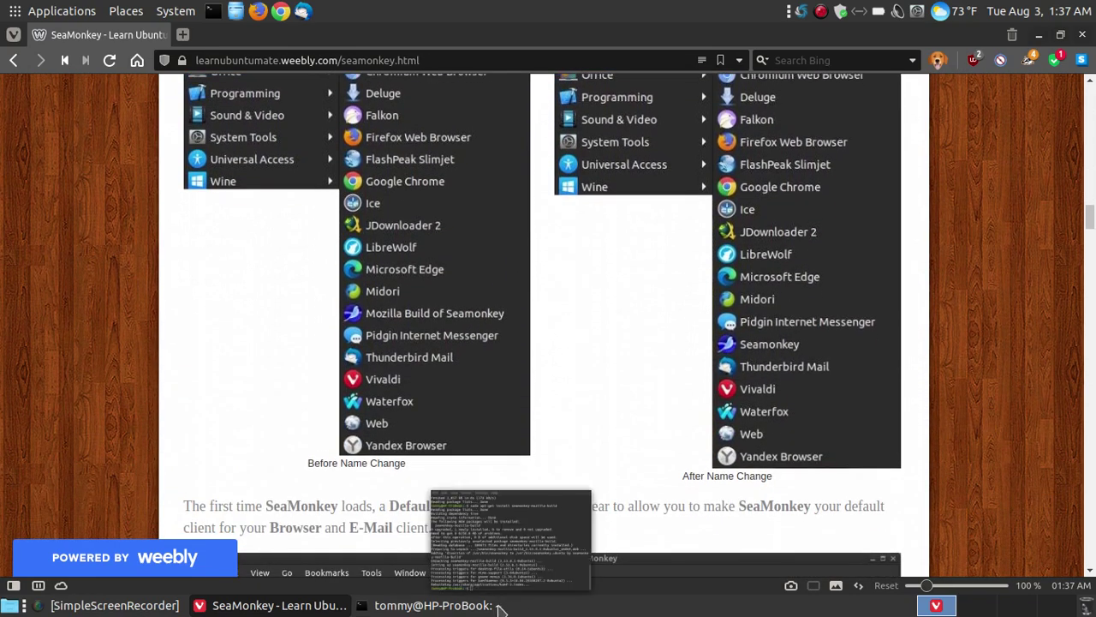
{"action": "left_click", "coordinate": [493, 606]}
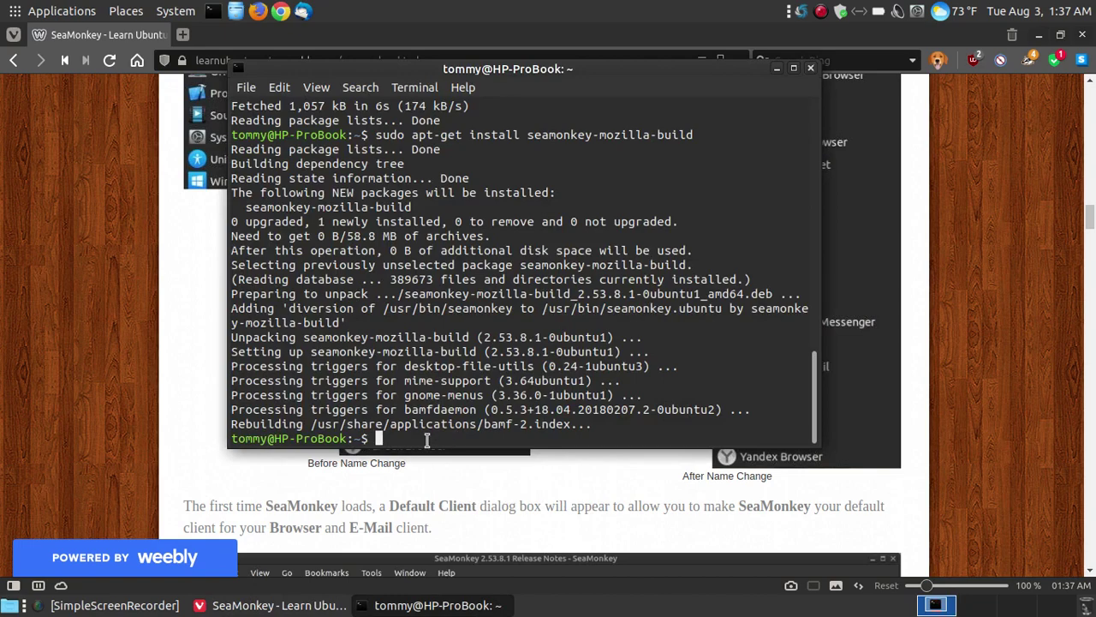
{"action": "type", "text": "exit"}
{"action": "key", "text": "Return"}
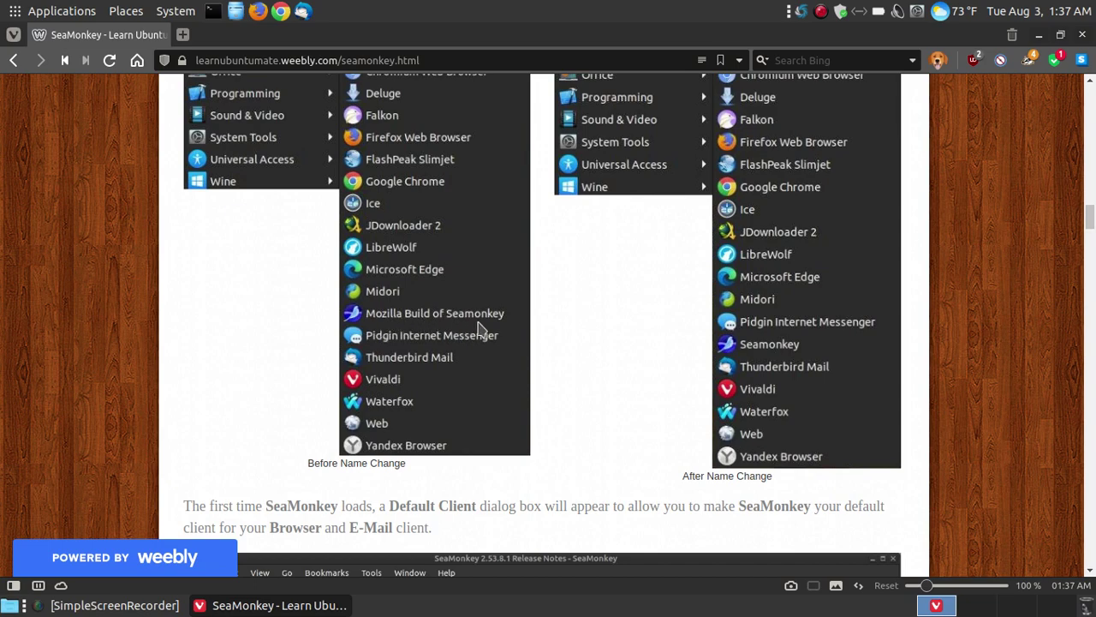
- Minimize the web browser and launch Seamonkey from the Internet category of the desktop's installed applications
{"action": "left_click", "coordinate": [1039, 35]}
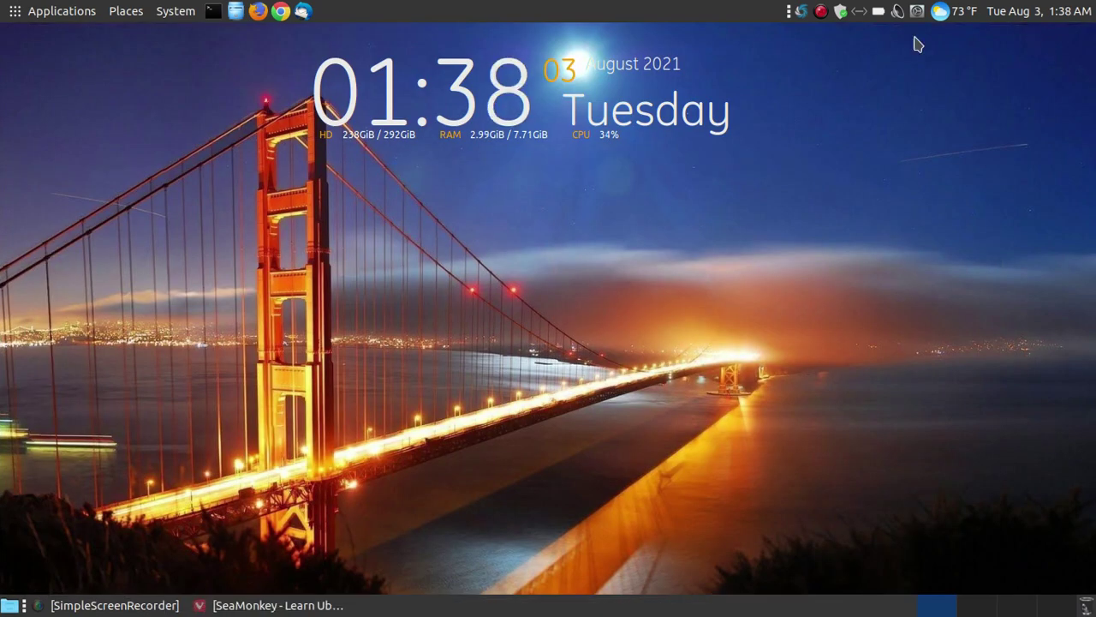
{"action": "left_click", "coordinate": [24, 12]}
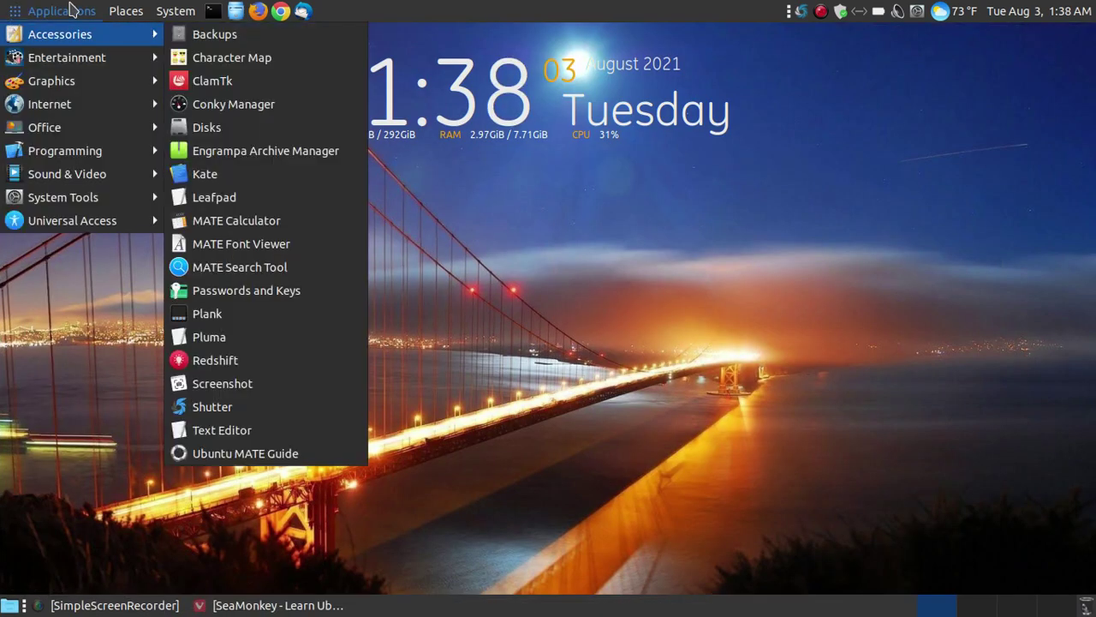
{"action": "mouse_move", "coordinate": [58, 107]}
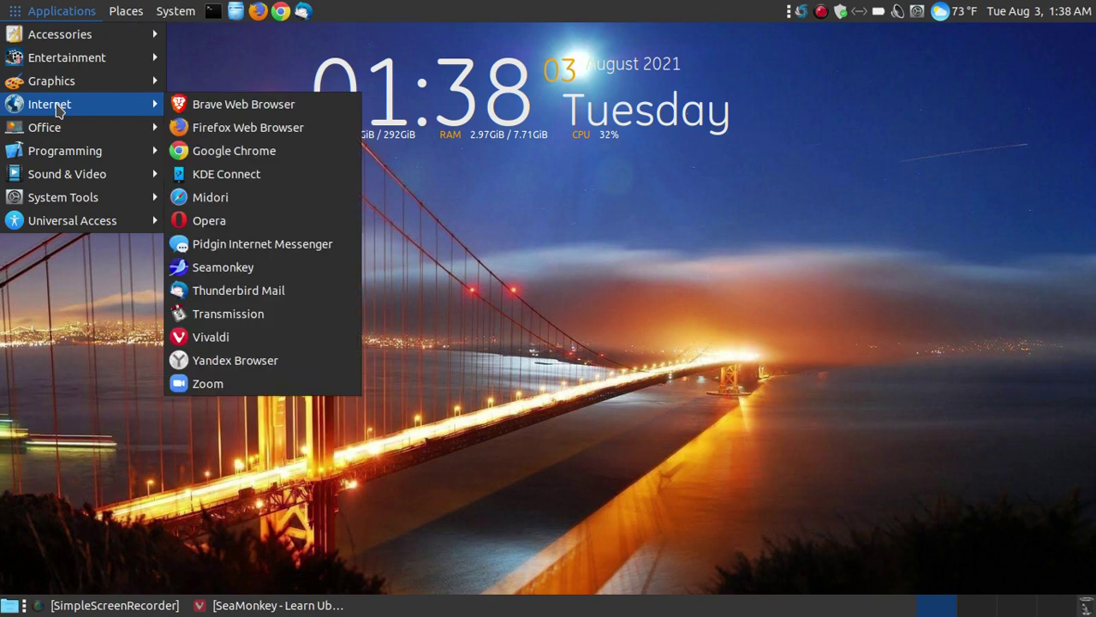
{"action": "left_click", "coordinate": [253, 268]}
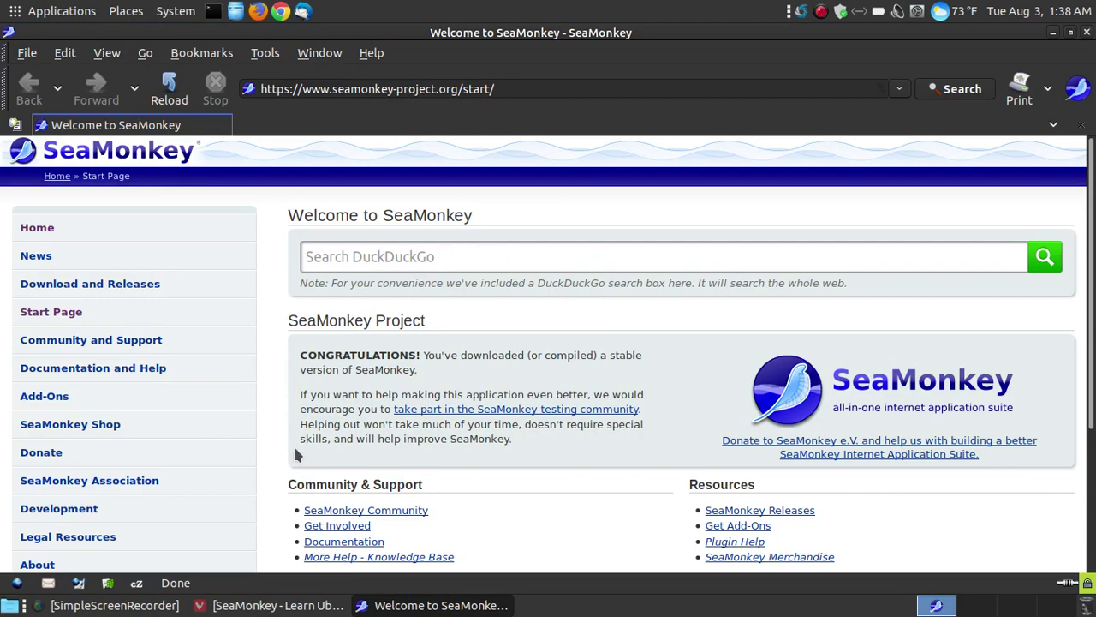
- Return to the SeaMonkey web page in Vivaldi and review the Default Client dialog settings and the browser's default appearance
{"action": "left_click", "coordinate": [257, 604]}
{"action": "scroll", "coordinate": [763, 265], "scroll_direction": "down", "scroll_amount": 2}
{"action": "scroll", "coordinate": [763, 266], "scroll_direction": "down", "scroll_amount": 7}
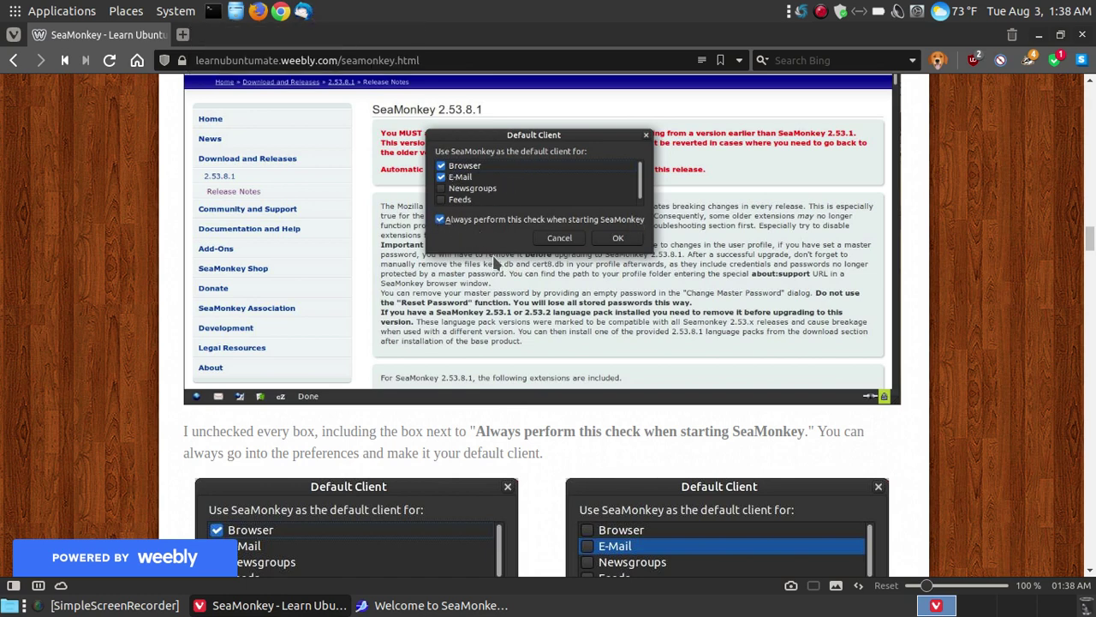
{"action": "scroll", "coordinate": [494, 260], "scroll_direction": "down", "scroll_amount": 2}
{"action": "scroll", "coordinate": [494, 262], "scroll_direction": "down", "scroll_amount": 5}
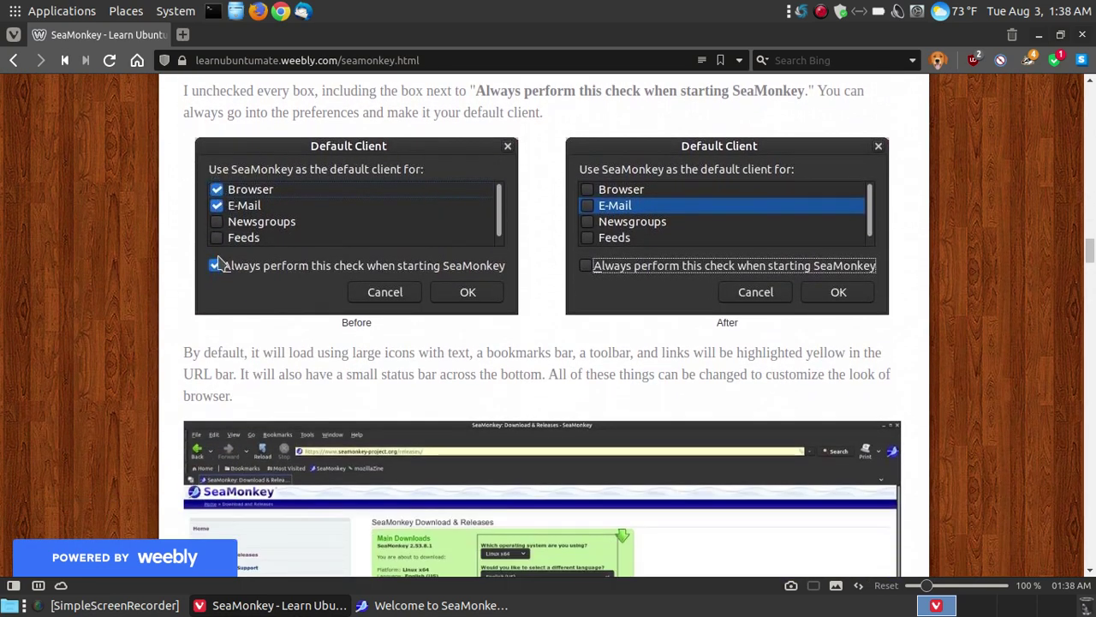
{"action": "scroll", "coordinate": [868, 257], "scroll_direction": "down", "scroll_amount": 5}
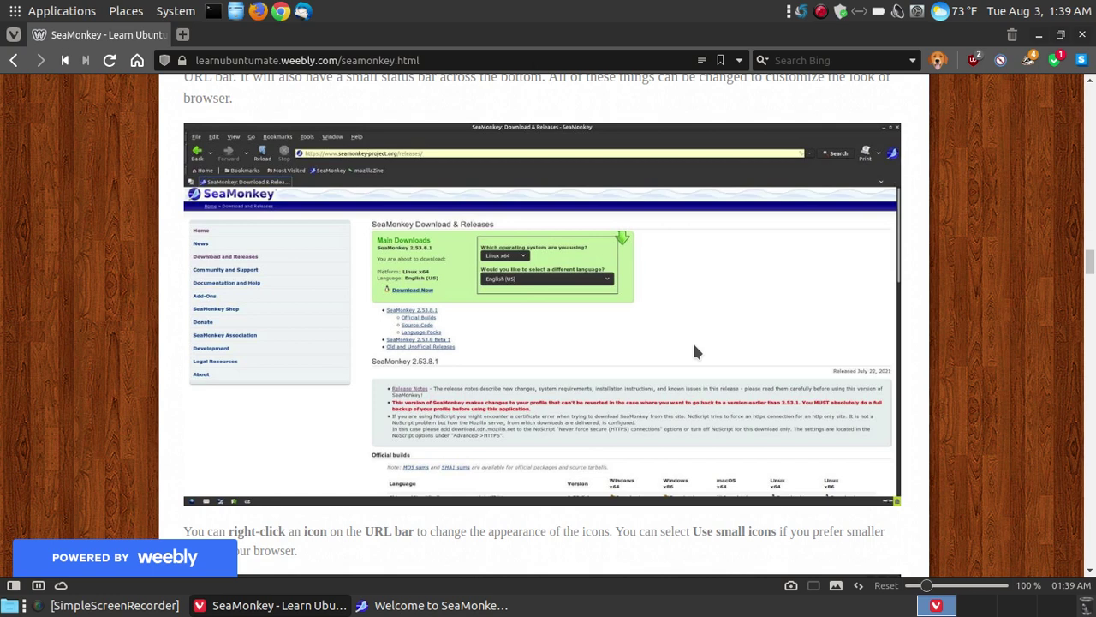
- Switch to SeaMonkey, hide its Menu Bar and show it again
{"action": "left_click", "coordinate": [476, 606]}
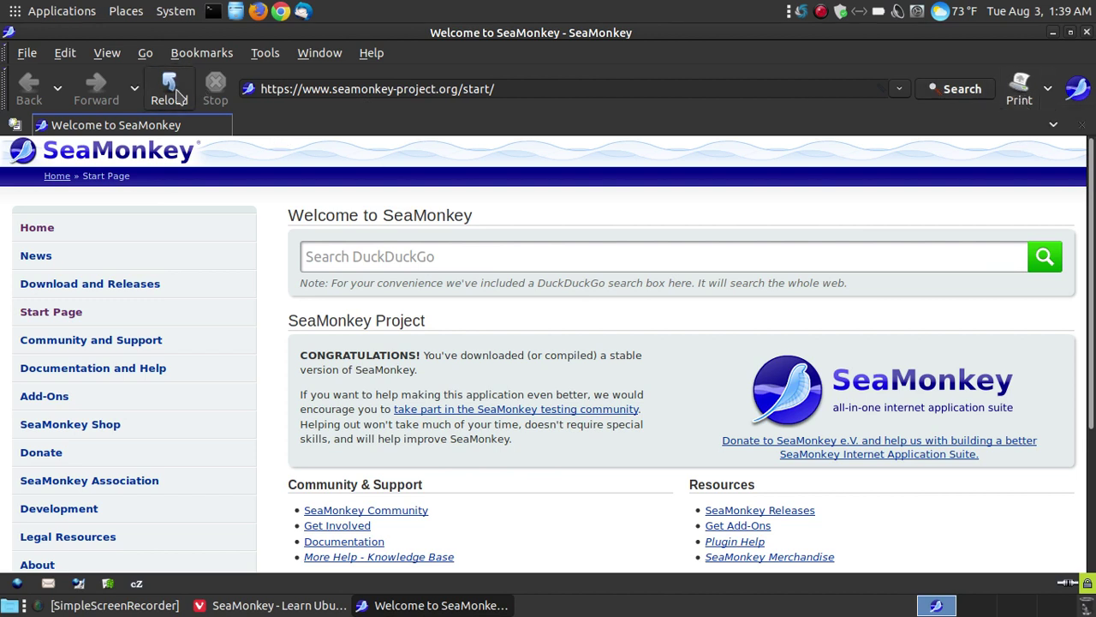
{"action": "right_click", "coordinate": [1034, 93]}
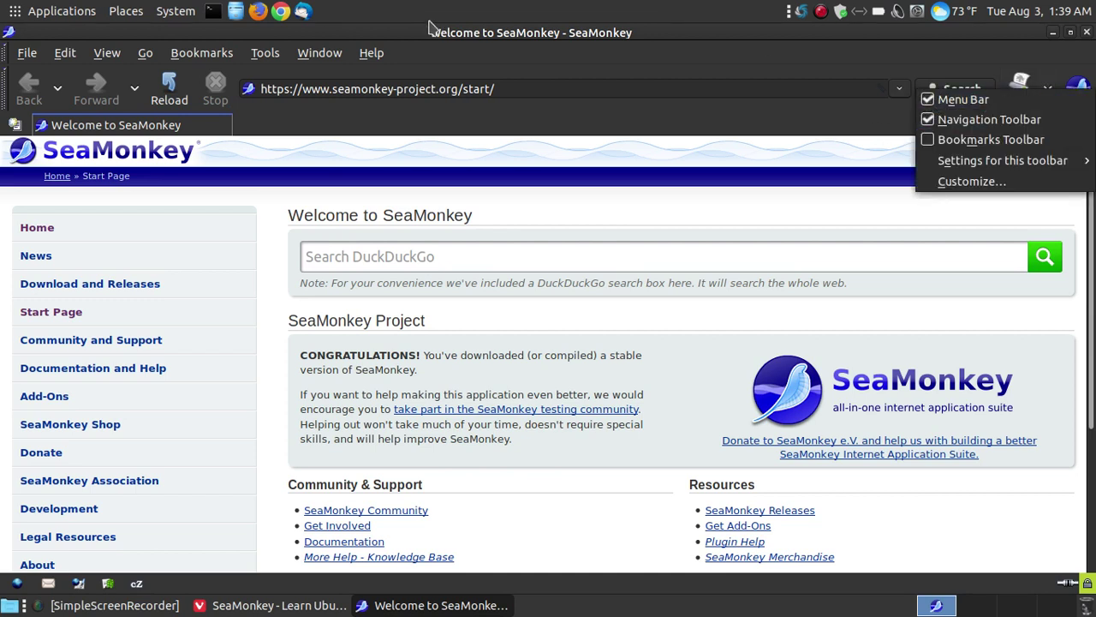
{"action": "left_click", "coordinate": [938, 101]}
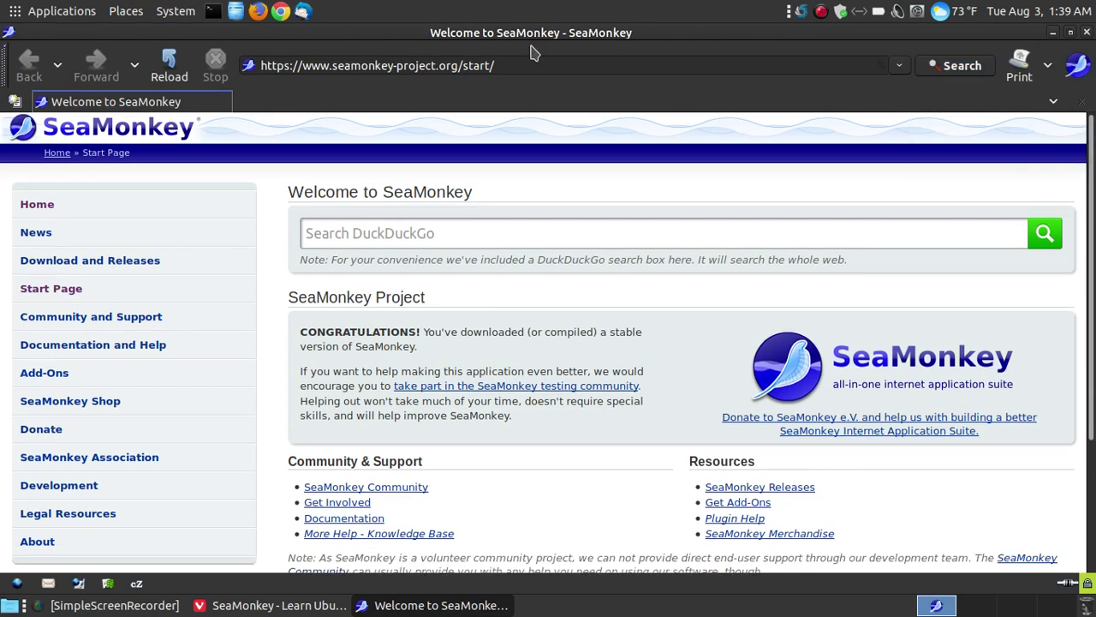
{"action": "right_click", "coordinate": [1018, 69]}
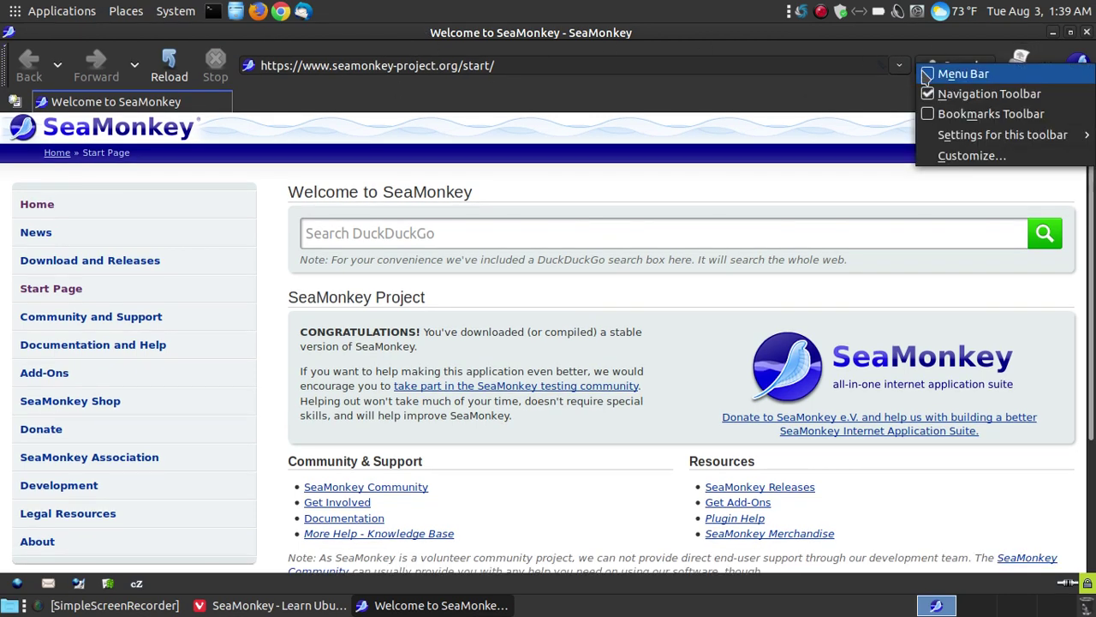
{"action": "left_click", "coordinate": [925, 75]}
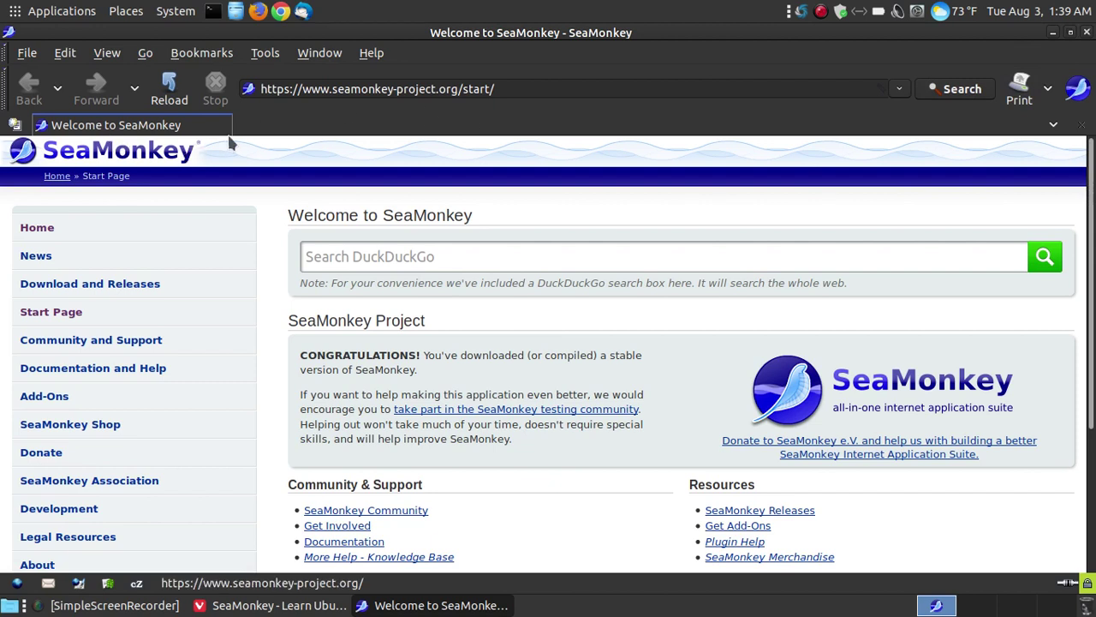
- Show the Bookmarks Toolbar, view the available Bookmarks commands for comparison, and hide the toolbar again
{"action": "right_click", "coordinate": [1018, 79]}
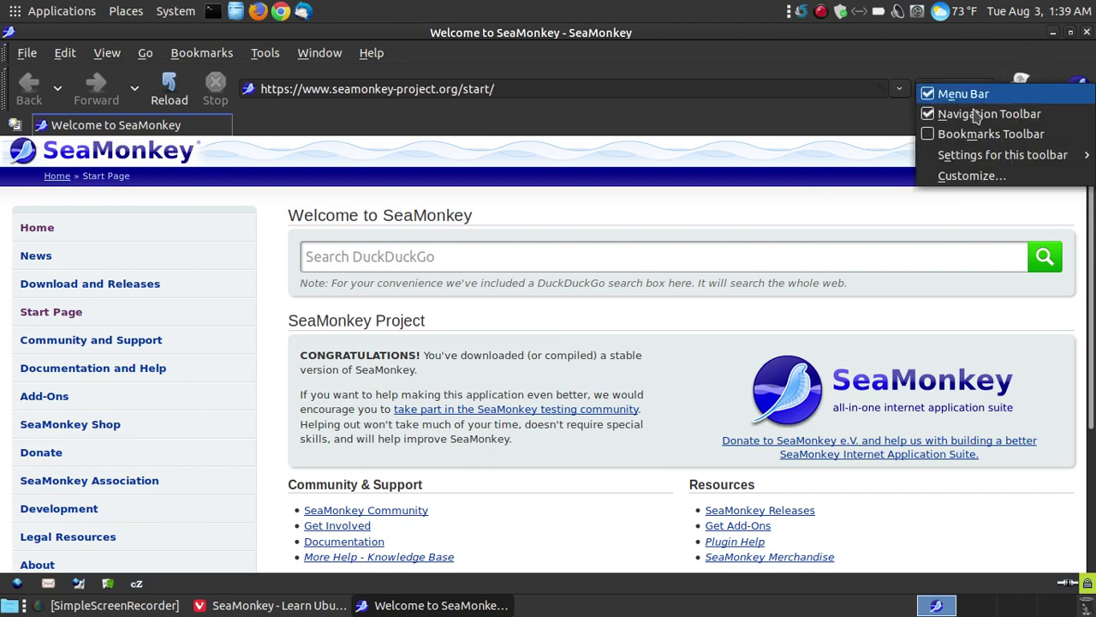
{"action": "left_click", "coordinate": [931, 139]}
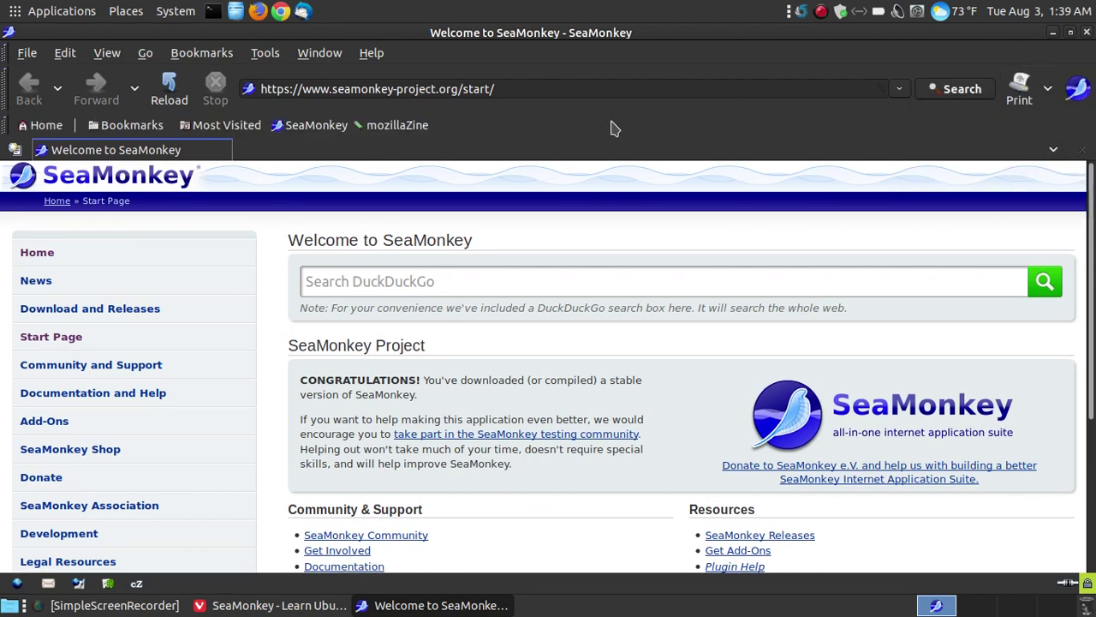
{"action": "left_click", "coordinate": [214, 53]}
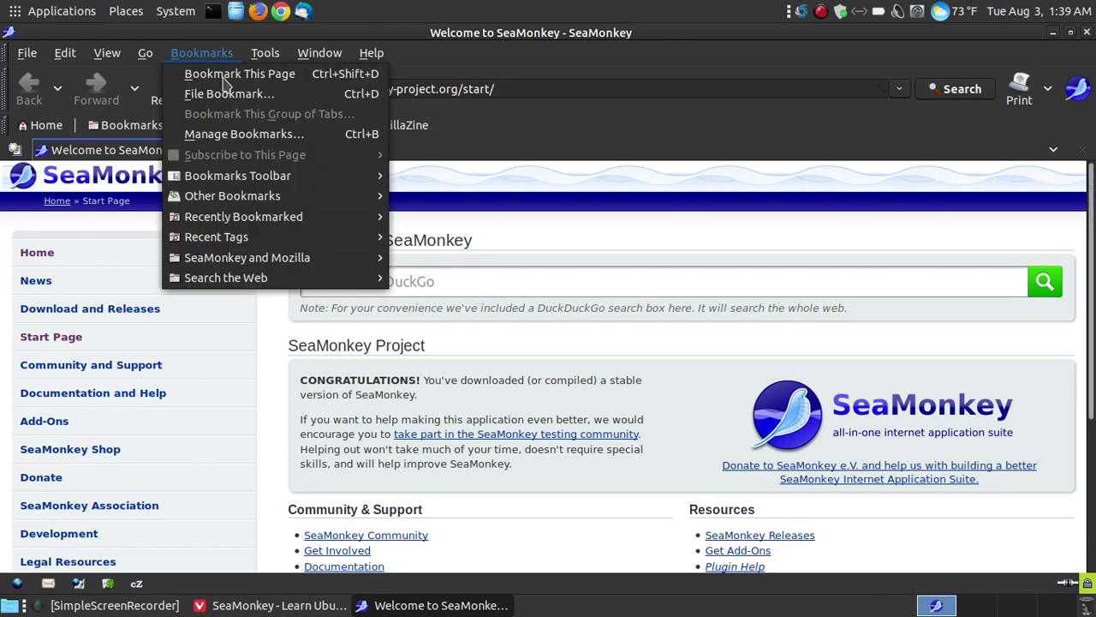
{"action": "left_click", "coordinate": [581, 49]}
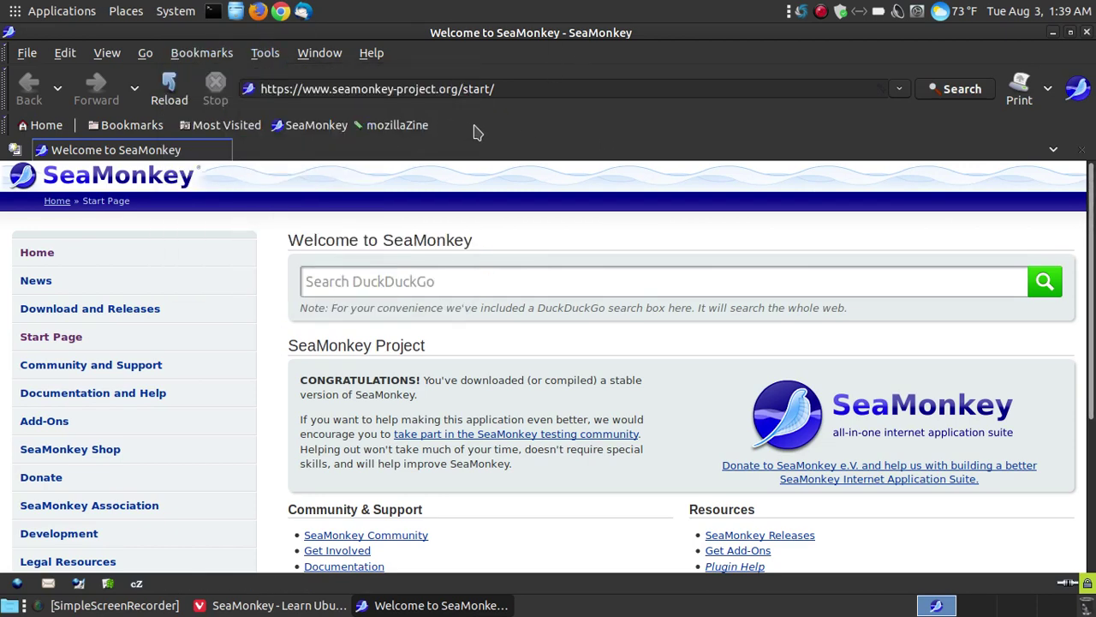
{"action": "right_click", "coordinate": [1010, 101]}
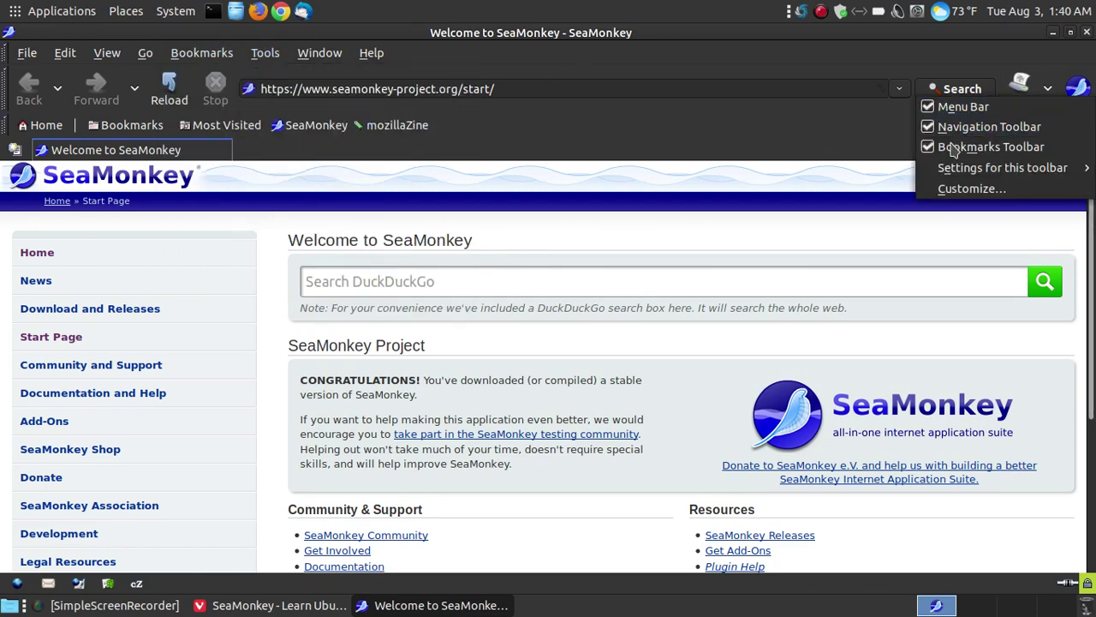
{"action": "left_click", "coordinate": [925, 154]}
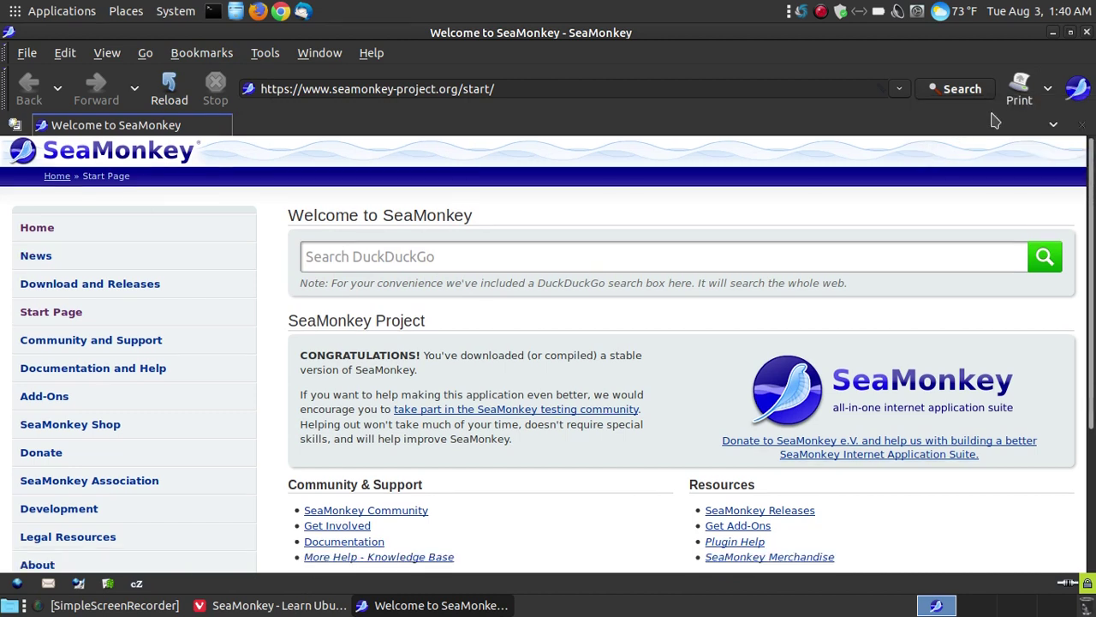
- Set the navigation toolbar to show only Icons and turn on Use small icons
{"action": "right_click", "coordinate": [1016, 85]}
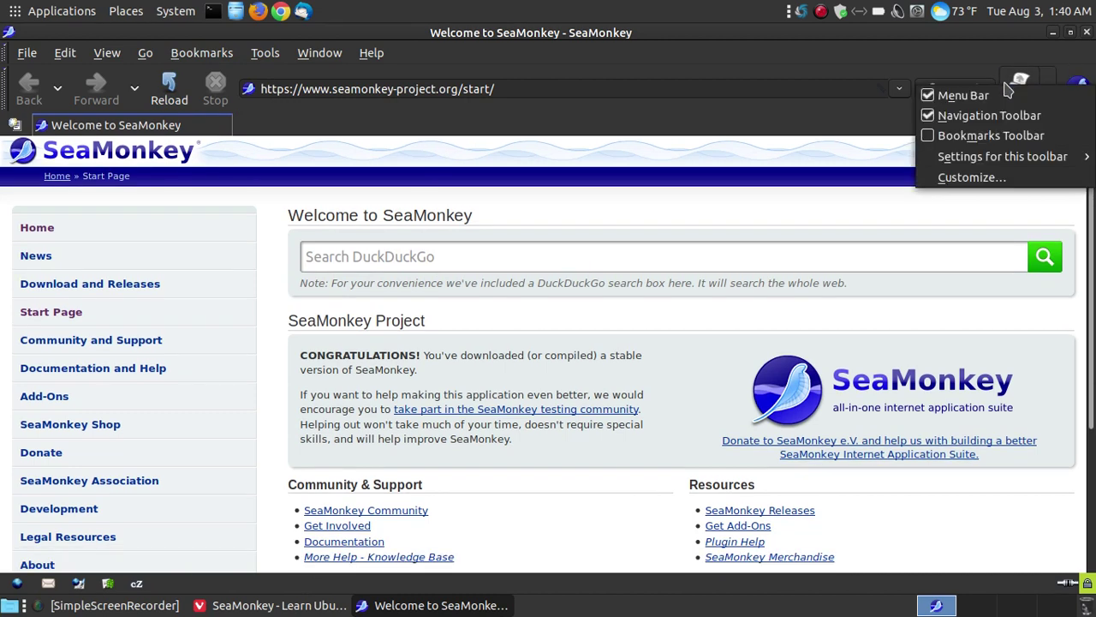
{"action": "mouse_move", "coordinate": [1025, 165]}
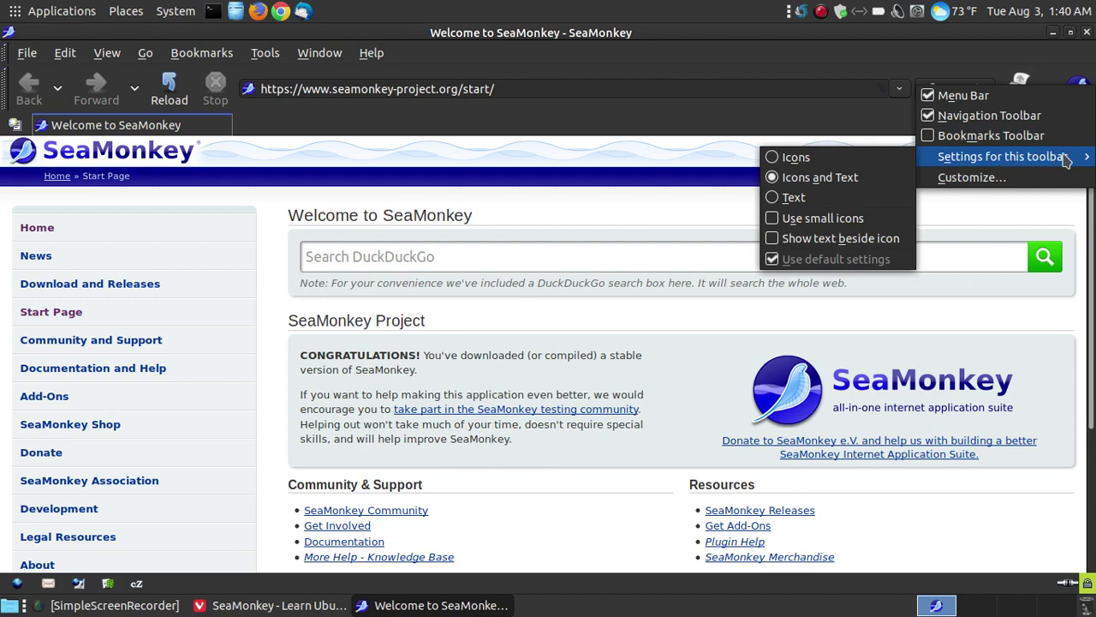
{"action": "left_click", "coordinate": [783, 156]}
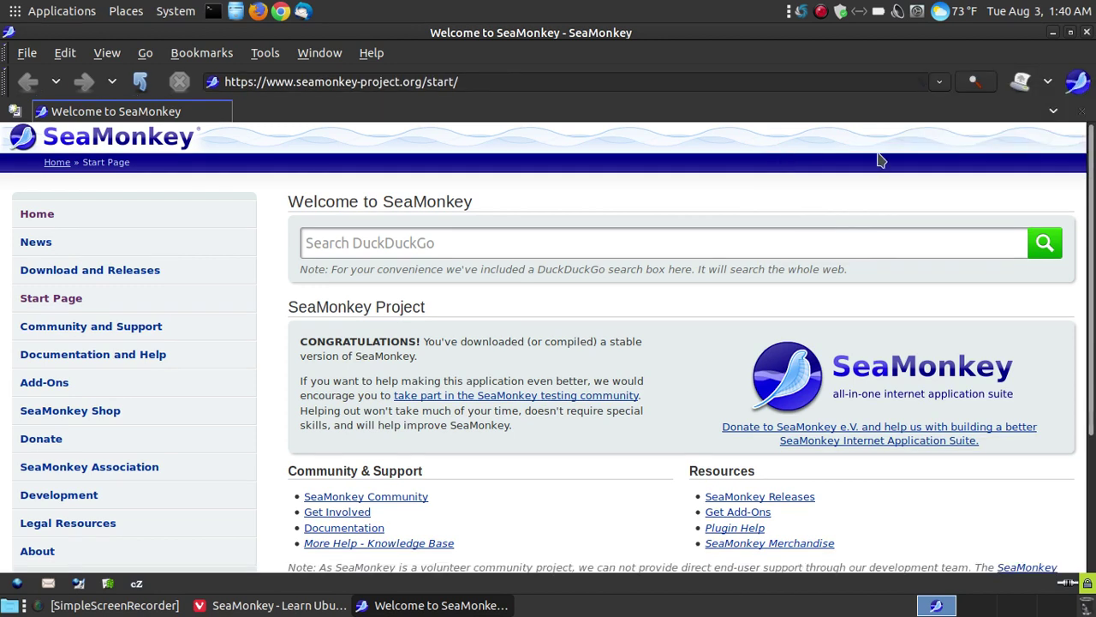
{"action": "right_click", "coordinate": [1020, 83]}
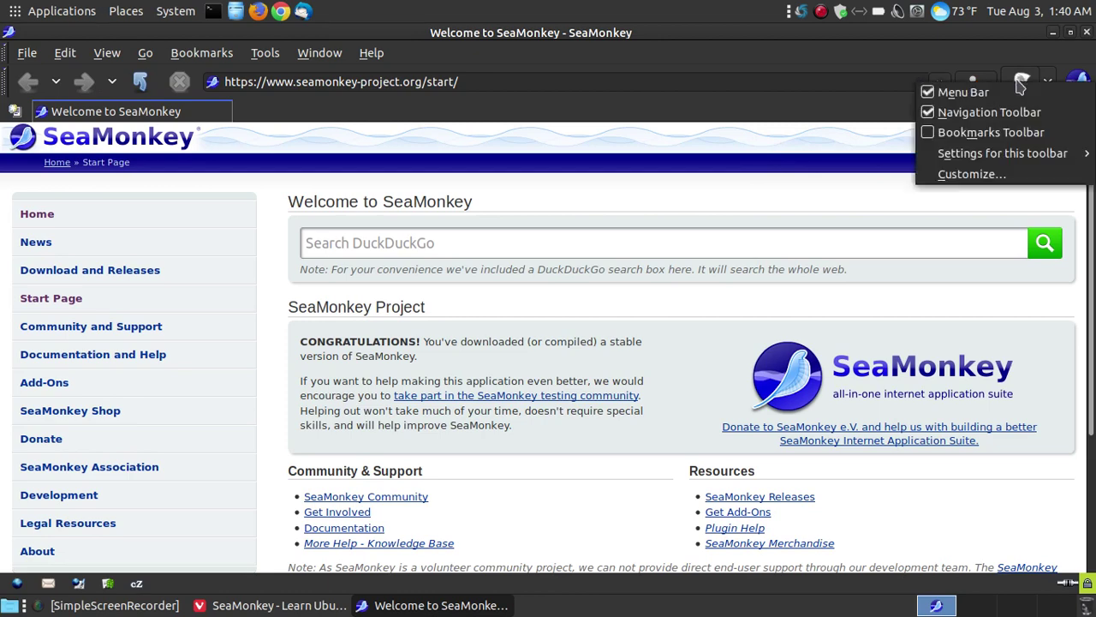
{"action": "mouse_move", "coordinate": [1003, 154]}
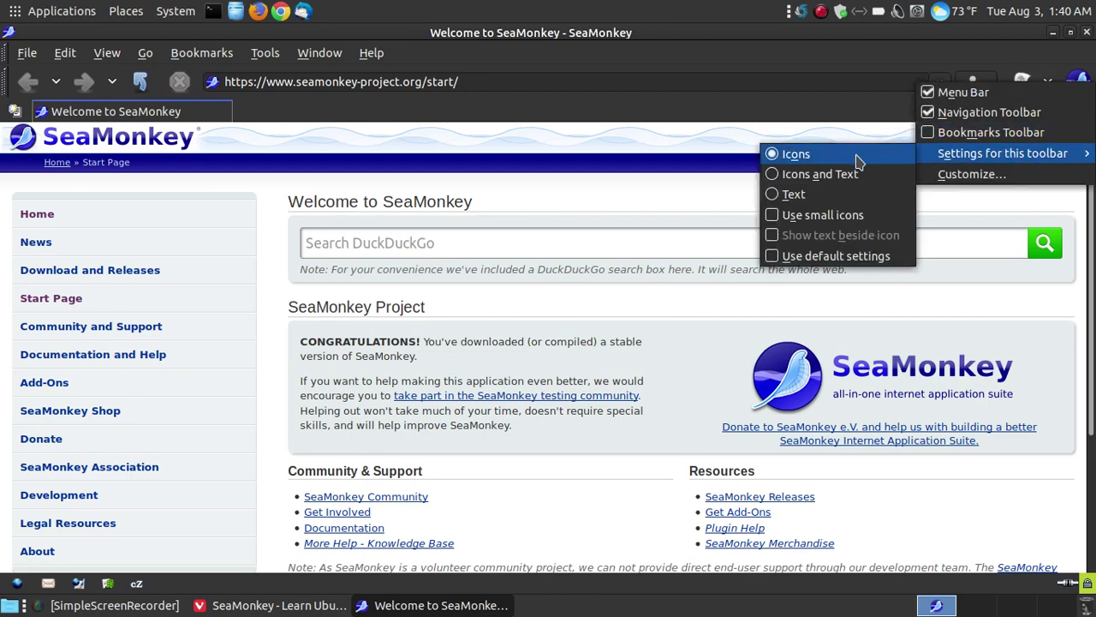
{"action": "left_click", "coordinate": [773, 215]}
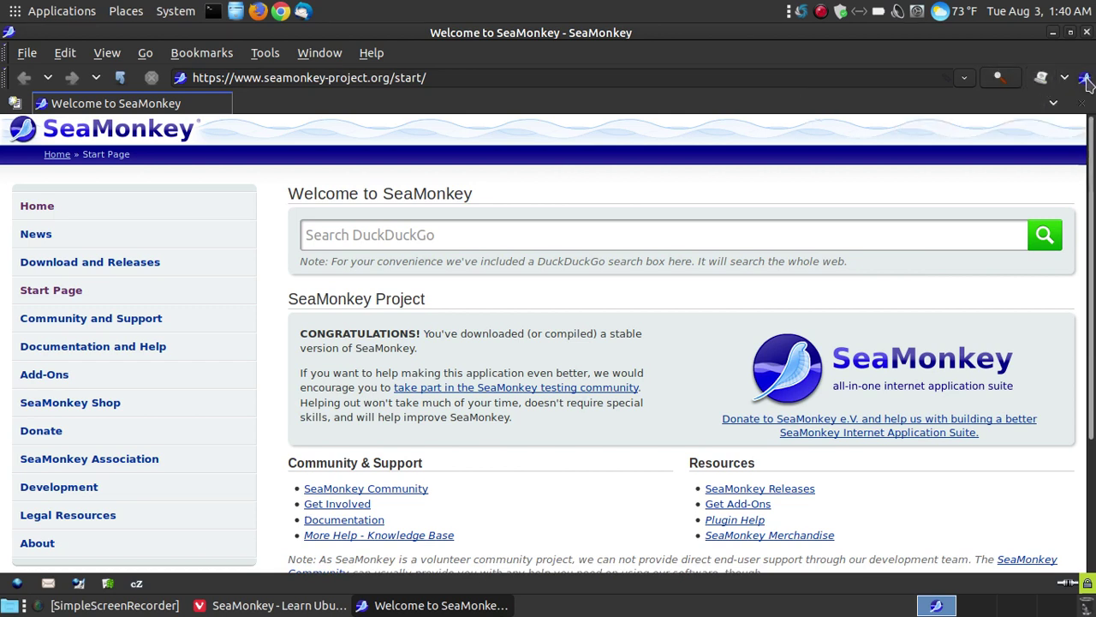
- Customize the navigation toolbar by removing the Search button beside the address field, the Print button and the Throbber
{"action": "right_click", "coordinate": [1021, 82]}
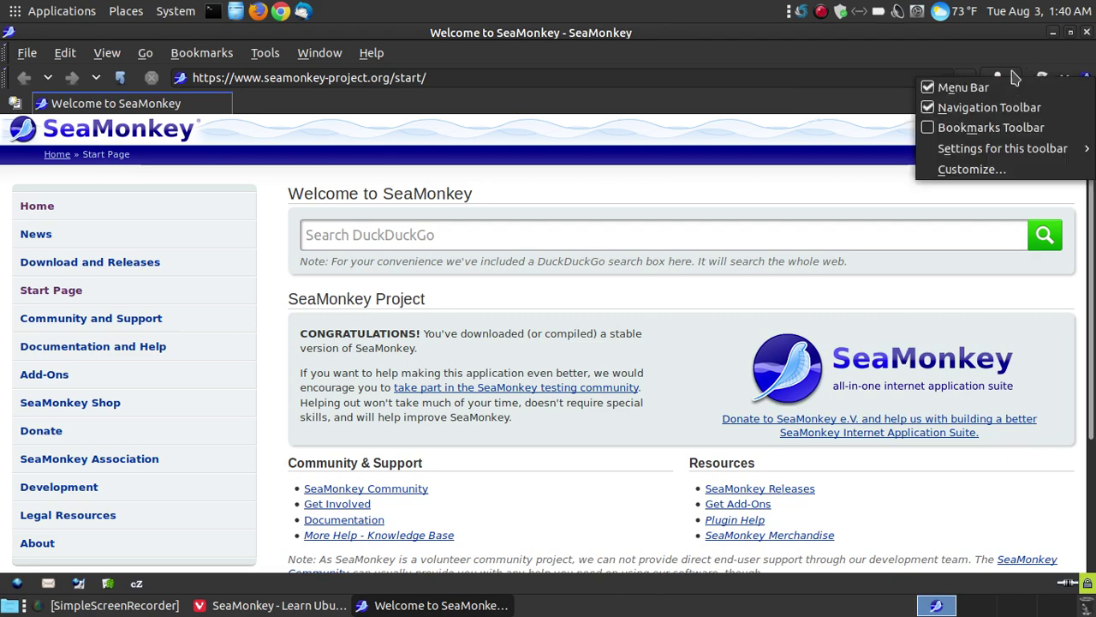
{"action": "left_click", "coordinate": [978, 170]}
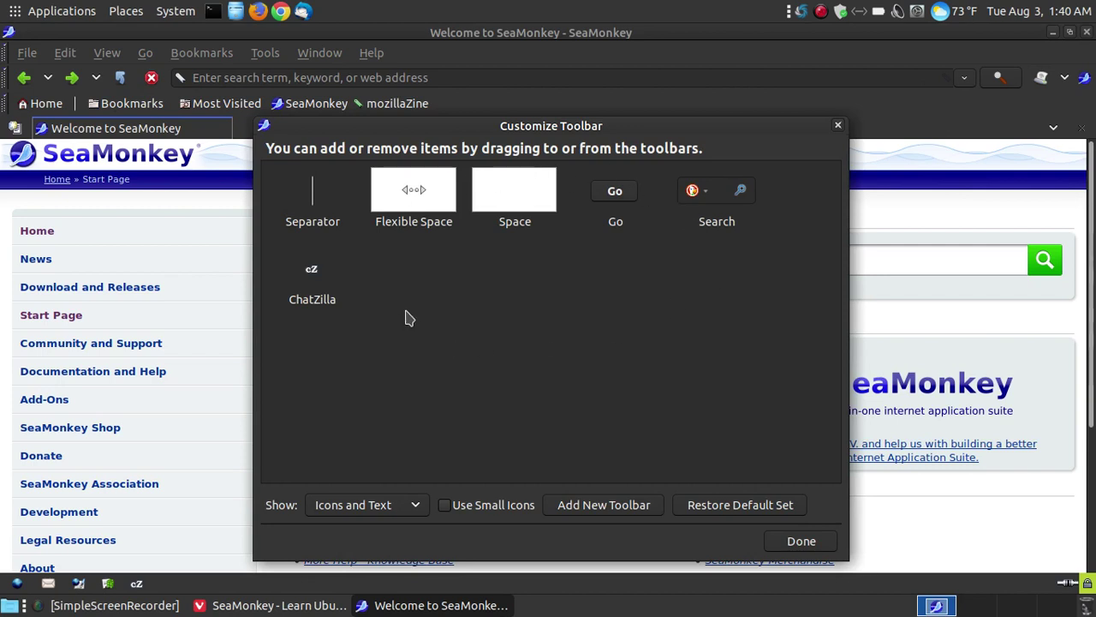
{"action": "left_click_drag", "start_coordinate": [317, 208], "coordinate": [476, 290]}
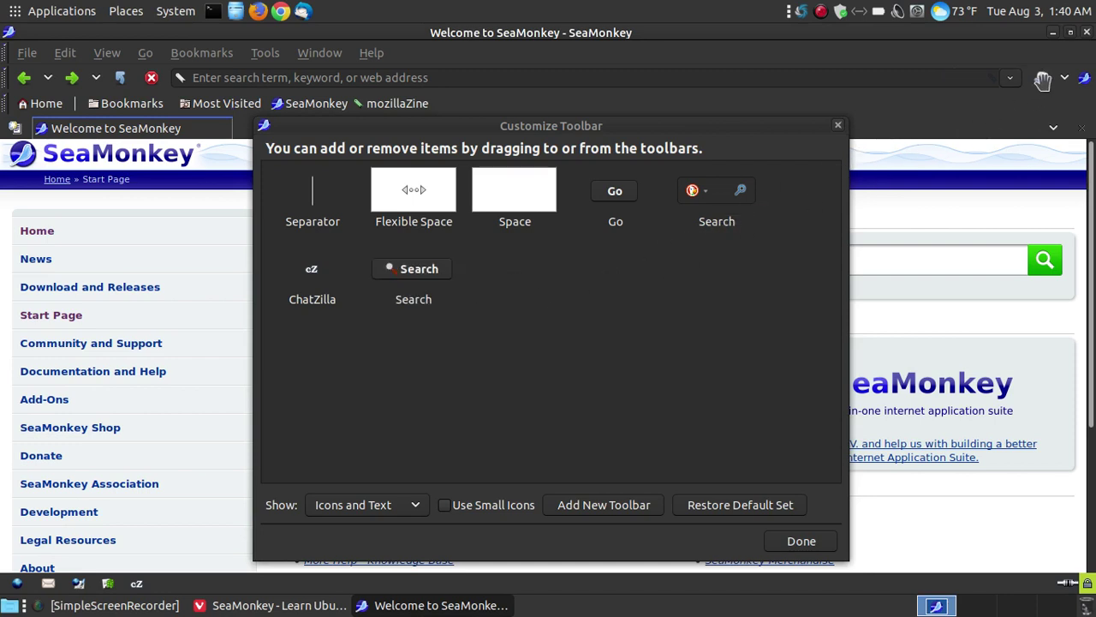
{"action": "left_click_drag", "start_coordinate": [1043, 79], "coordinate": [557, 300]}
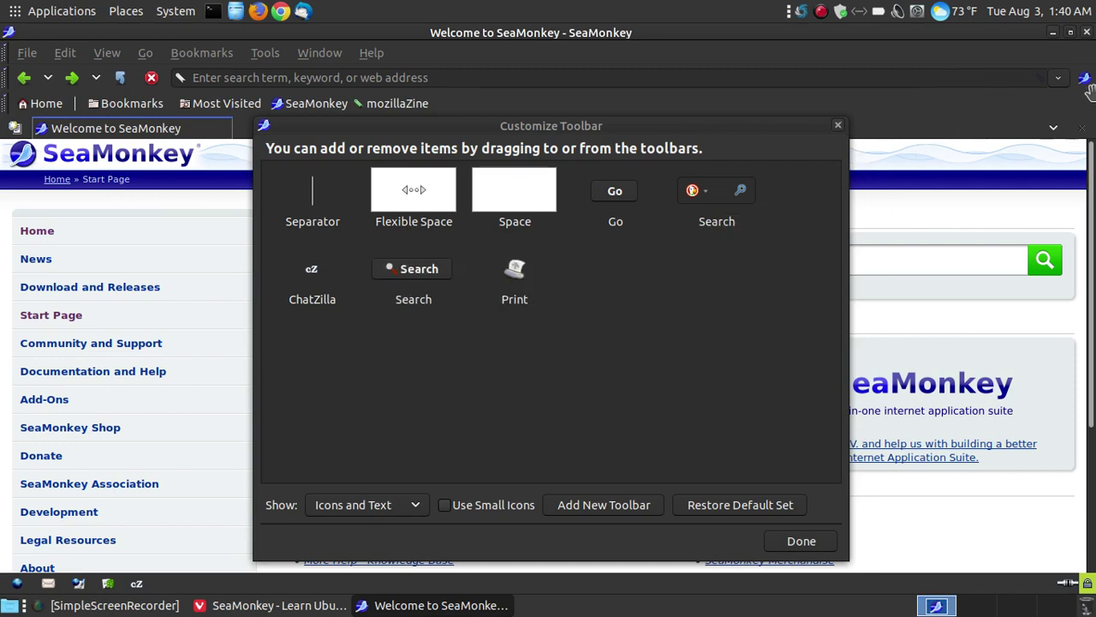
{"action": "left_click_drag", "start_coordinate": [1084, 79], "coordinate": [667, 268]}
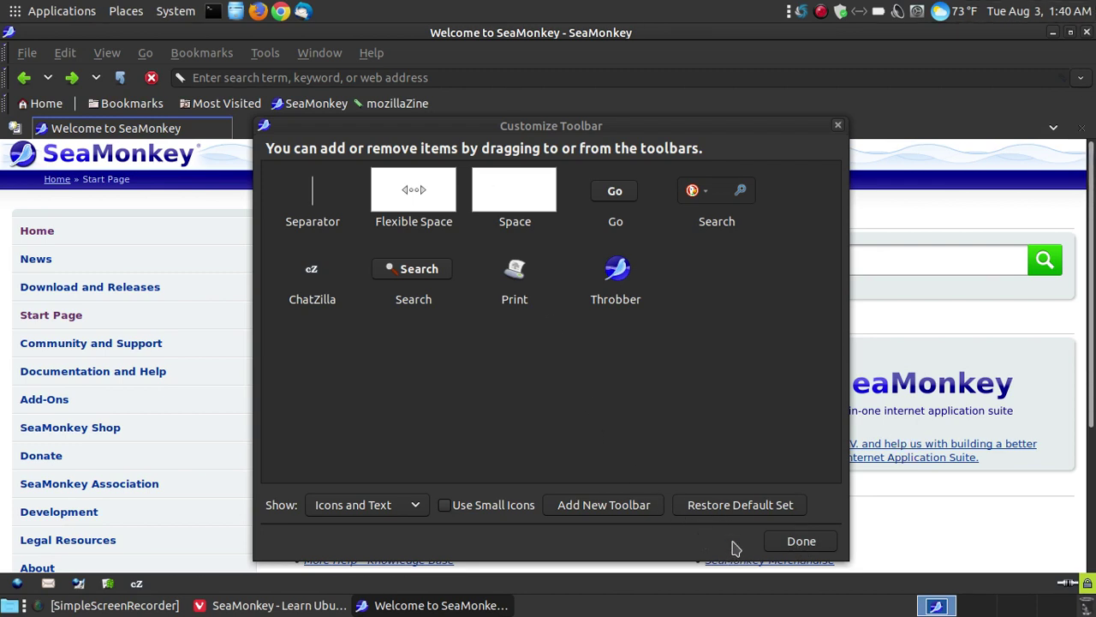
{"action": "left_click", "coordinate": [781, 552]}
- Switch to Vivaldi and copy the address of the SeaMonkey guide page
{"action": "left_click", "coordinate": [298, 612]}
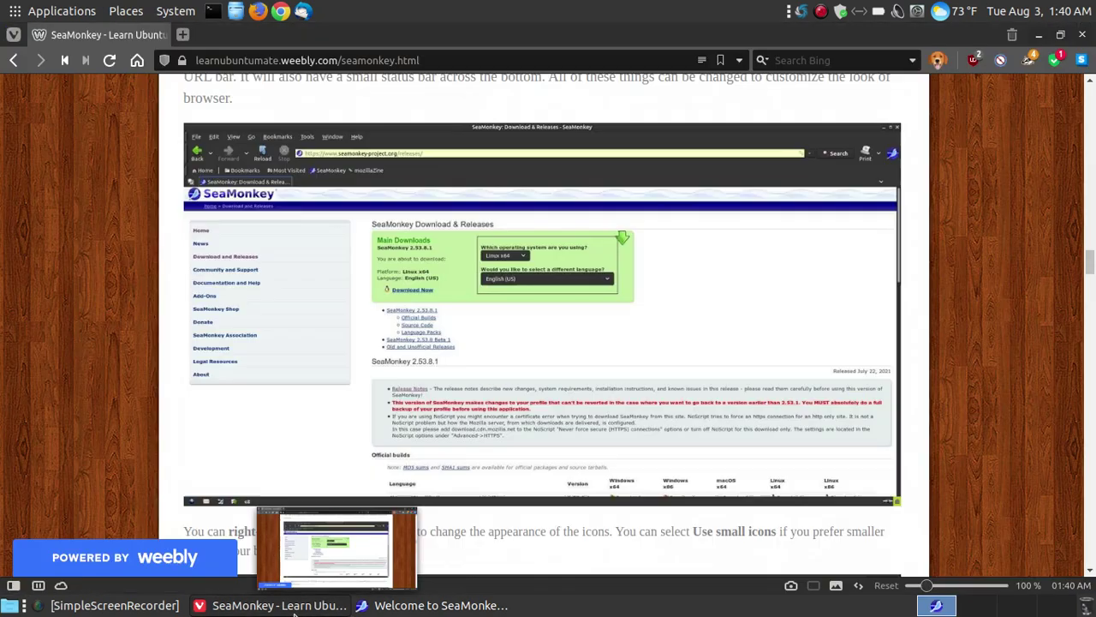
{"action": "left_click", "coordinate": [369, 62]}
{"action": "key", "text": "ctrl+c"}
{"action": "right_click", "coordinate": [369, 62]}
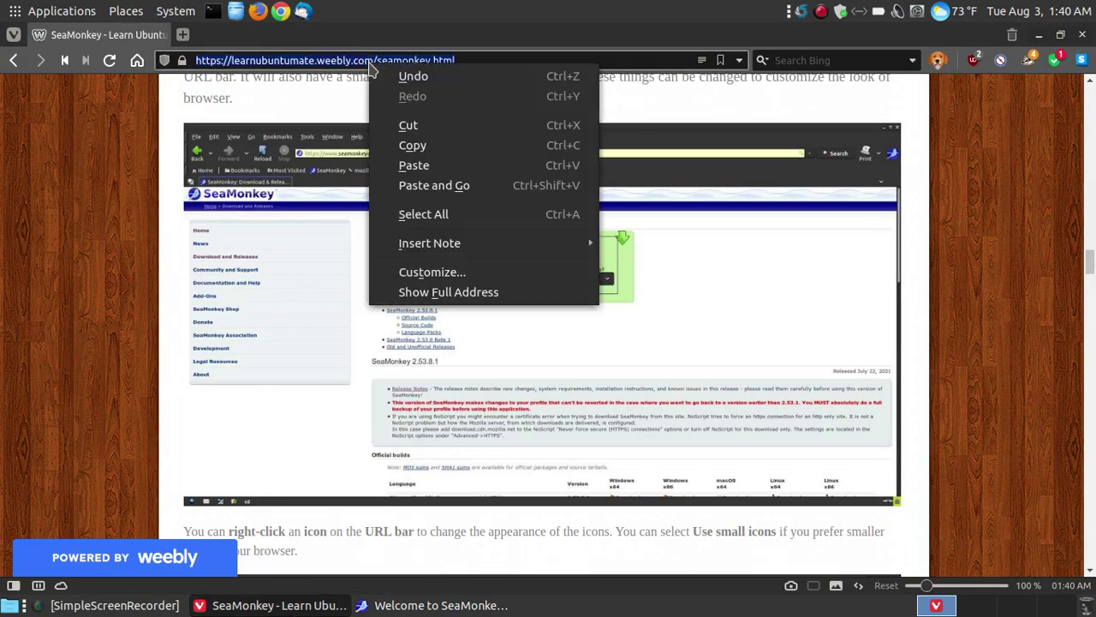
{"action": "key", "text": "Escape"}
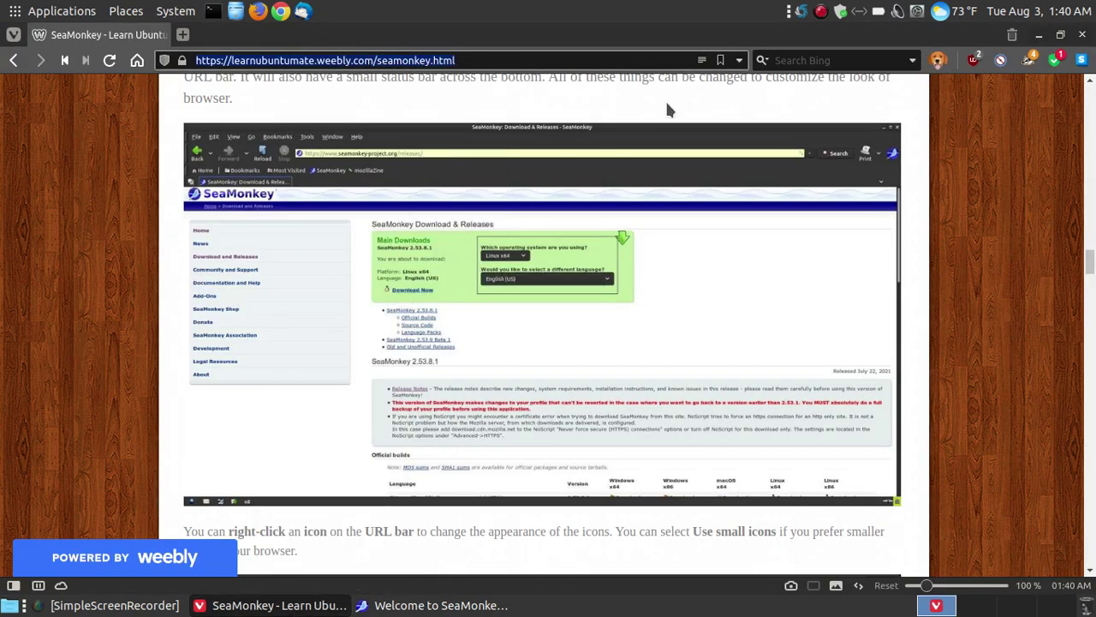
- Return to SeaMonkey and load the copied guide address in place of the start page
{"action": "left_click", "coordinate": [1041, 36]}
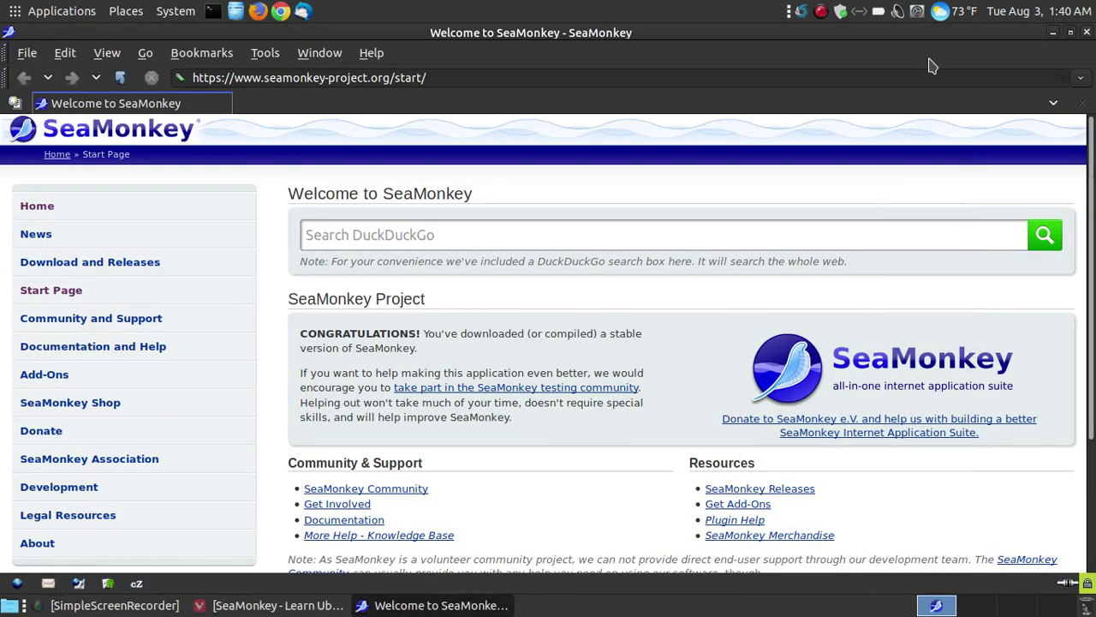
{"action": "left_click", "coordinate": [387, 77]}
{"action": "right_click", "coordinate": [387, 77]}
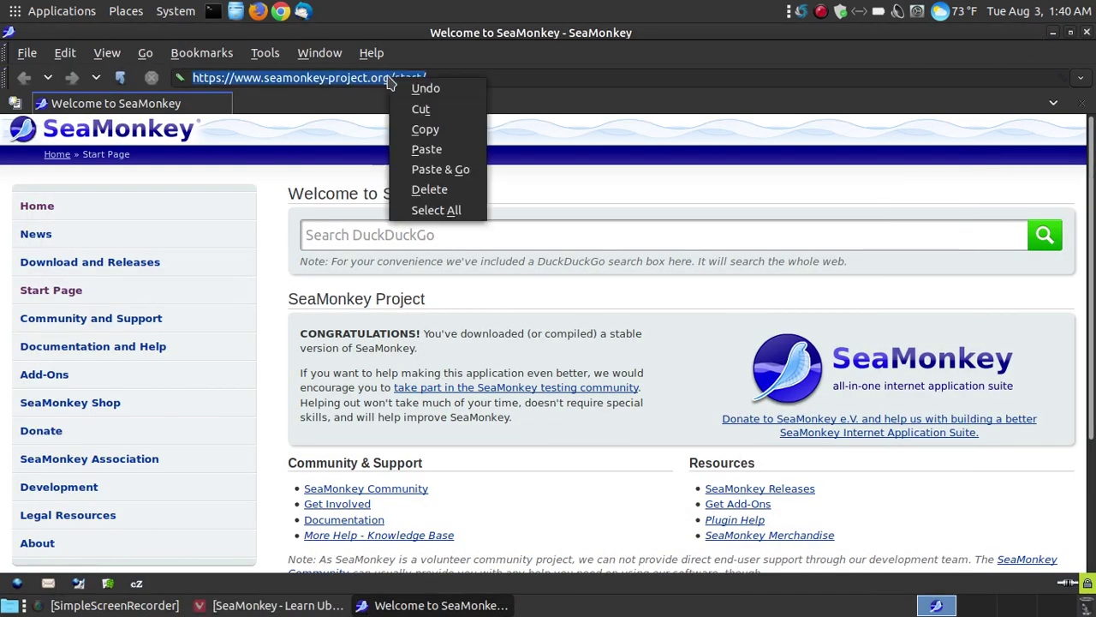
{"action": "left_click", "coordinate": [467, 169]}
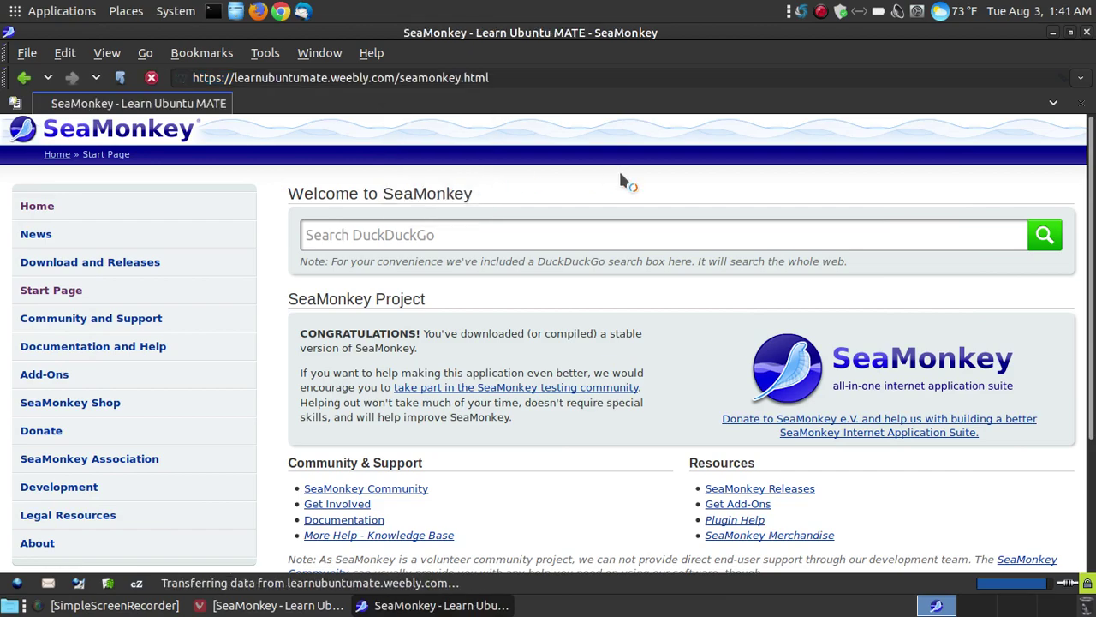
- Review the guide's sections on installation methods, the applications menu name, the default client dialog and toolbar settings
{"action": "scroll", "coordinate": [915, 308], "scroll_direction": "down", "scroll_amount": 3}
{"action": "scroll", "coordinate": [914, 310], "scroll_direction": "down", "scroll_amount": 20}
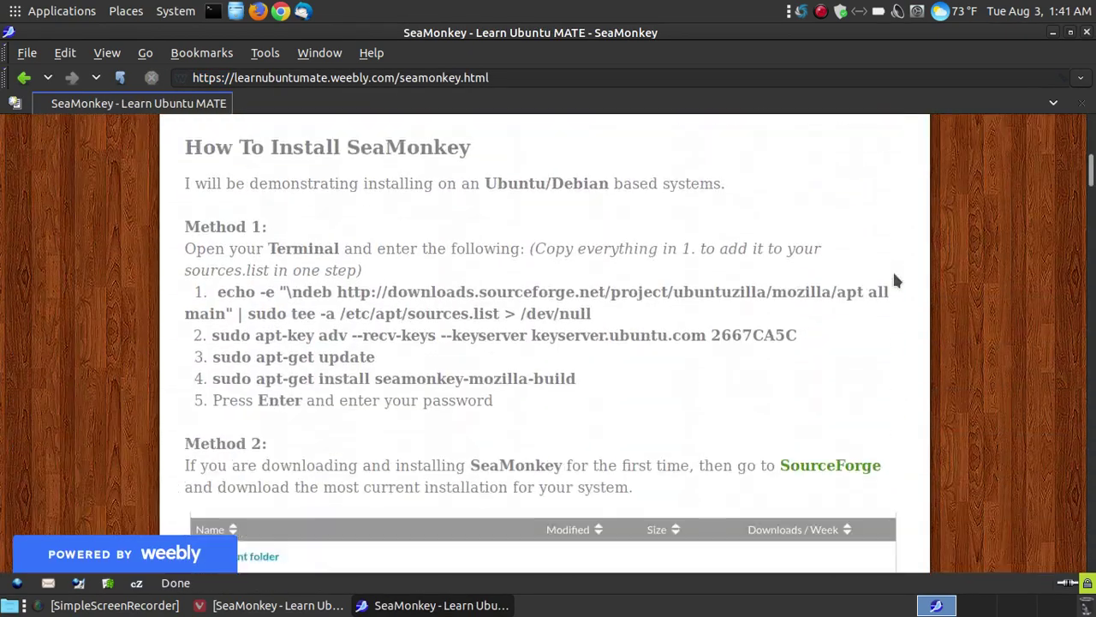
{"action": "scroll", "coordinate": [514, 205], "scroll_direction": "down", "scroll_amount": 2}
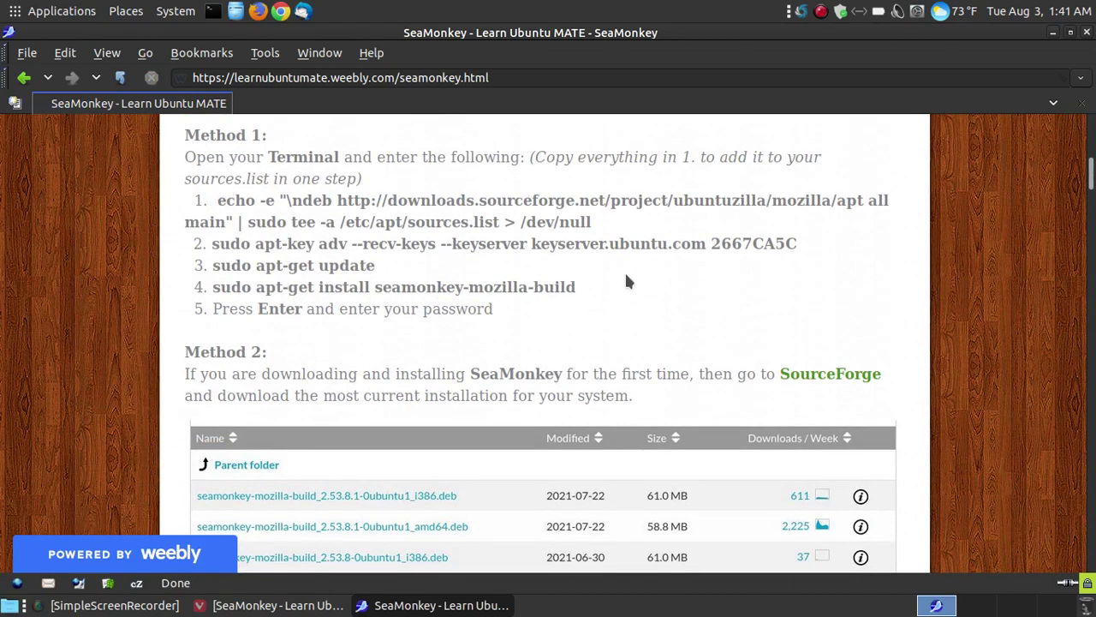
{"action": "scroll", "coordinate": [627, 272], "scroll_direction": "down", "scroll_amount": 20}
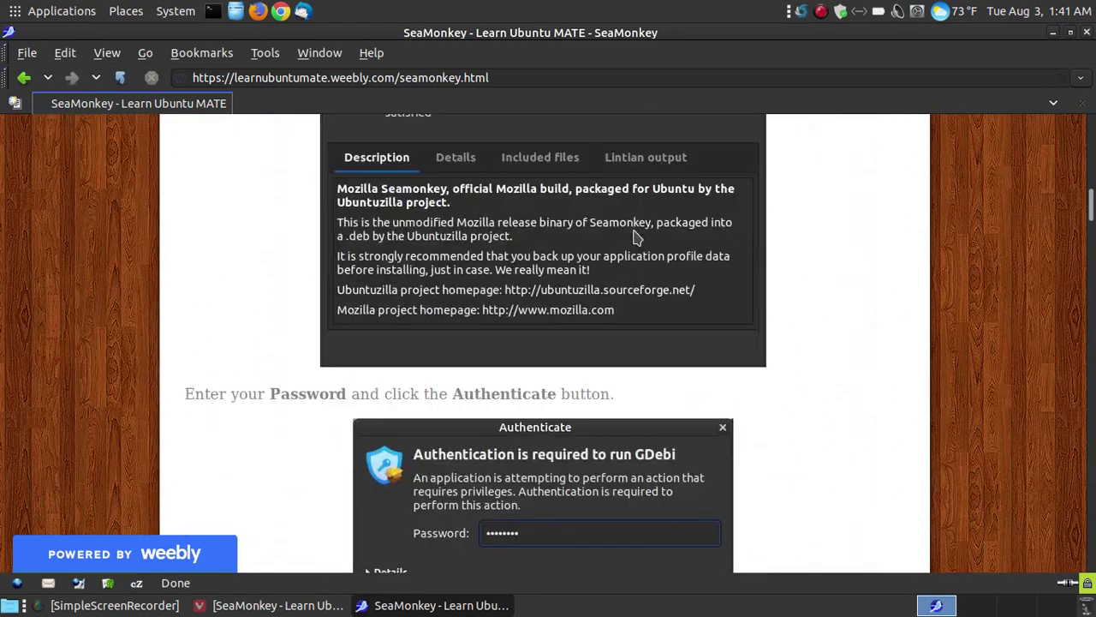
{"action": "scroll", "coordinate": [635, 238], "scroll_direction": "down", "scroll_amount": 15}
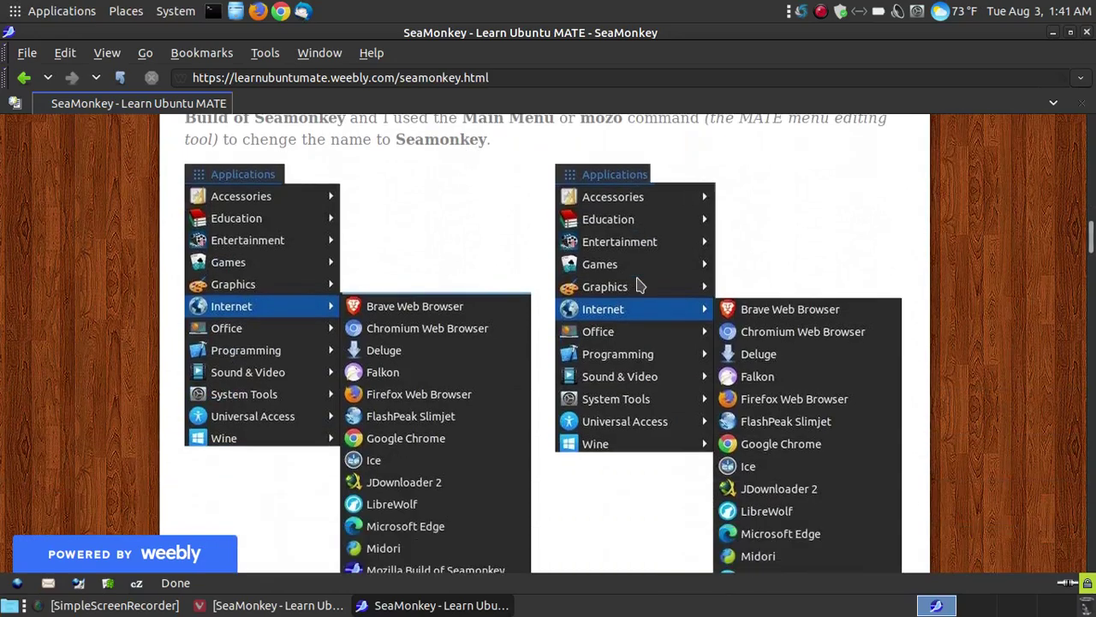
{"action": "scroll", "coordinate": [638, 286], "scroll_direction": "down", "scroll_amount": 4}
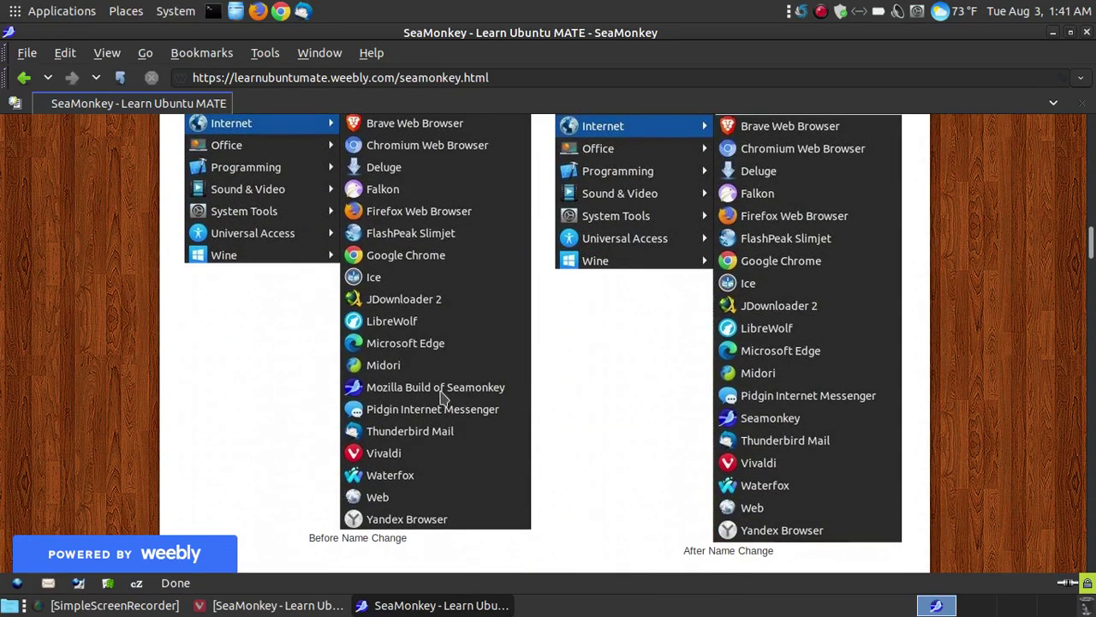
{"action": "scroll", "coordinate": [761, 411], "scroll_direction": "down", "scroll_amount": 6}
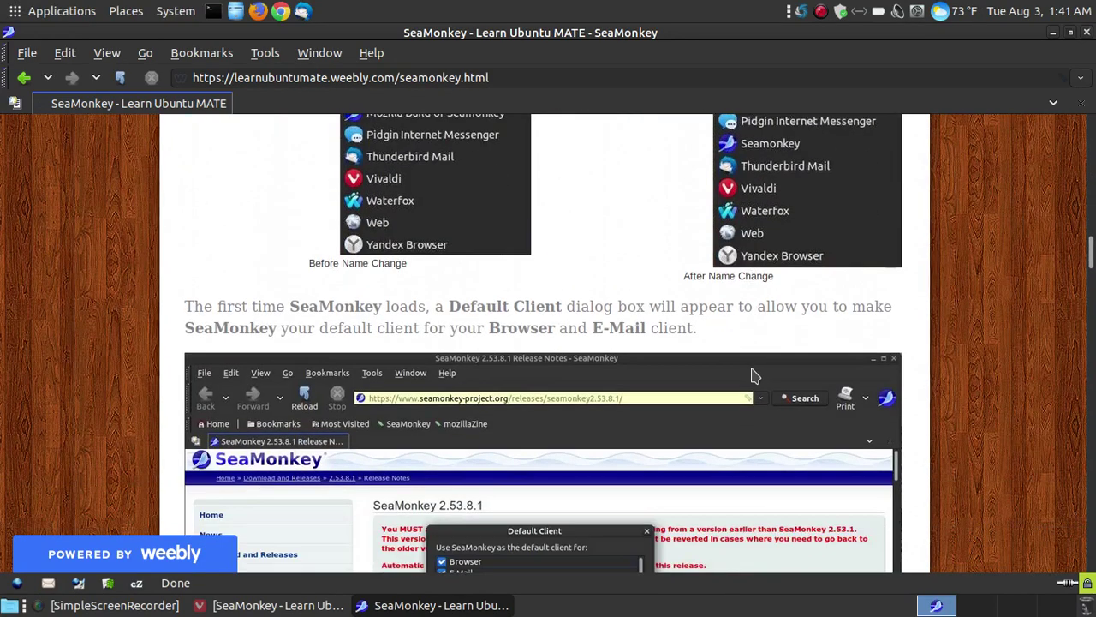
{"action": "scroll", "coordinate": [751, 374], "scroll_direction": "down", "scroll_amount": 20}
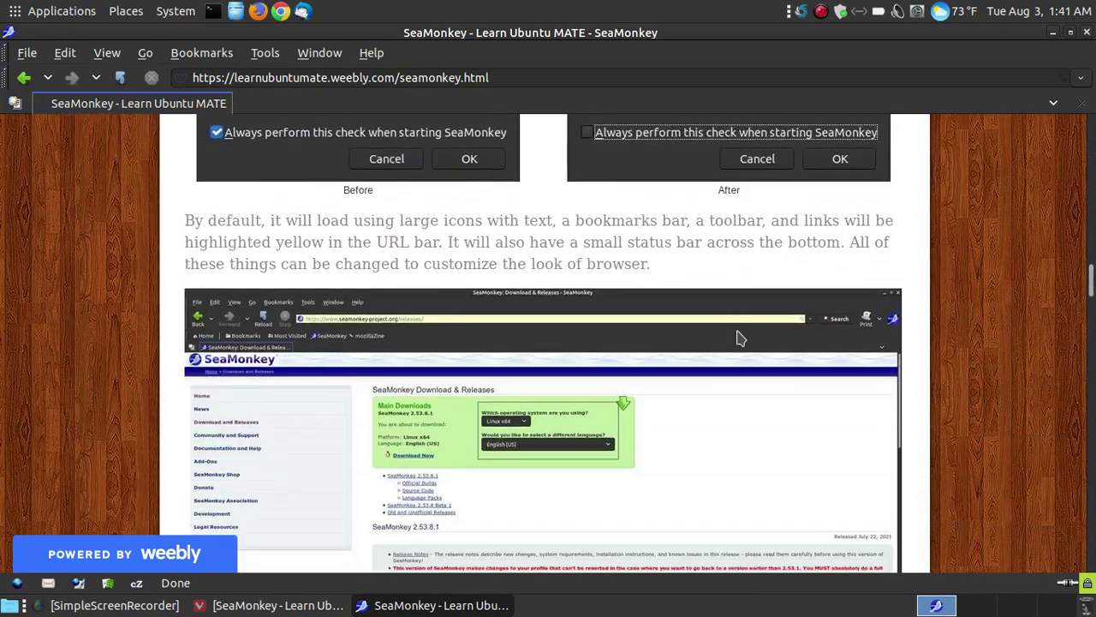
{"action": "scroll", "coordinate": [740, 338], "scroll_direction": "down", "scroll_amount": 20}
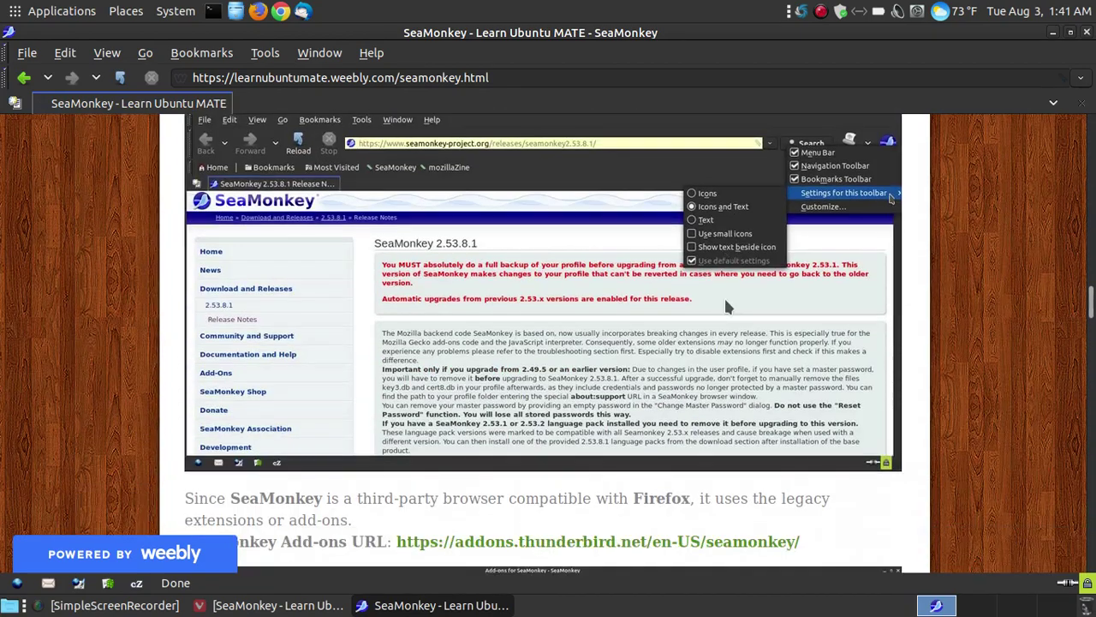
- Open the SeaMonkey Add-ons site at addons.thunderbird.net from the guide's link
{"action": "scroll", "coordinate": [865, 242], "scroll_direction": "up", "scroll_amount": 2}
{"action": "scroll", "coordinate": [825, 225], "scroll_direction": "down", "scroll_amount": 1}
{"action": "scroll", "coordinate": [829, 221], "scroll_direction": "down", "scroll_amount": 10}
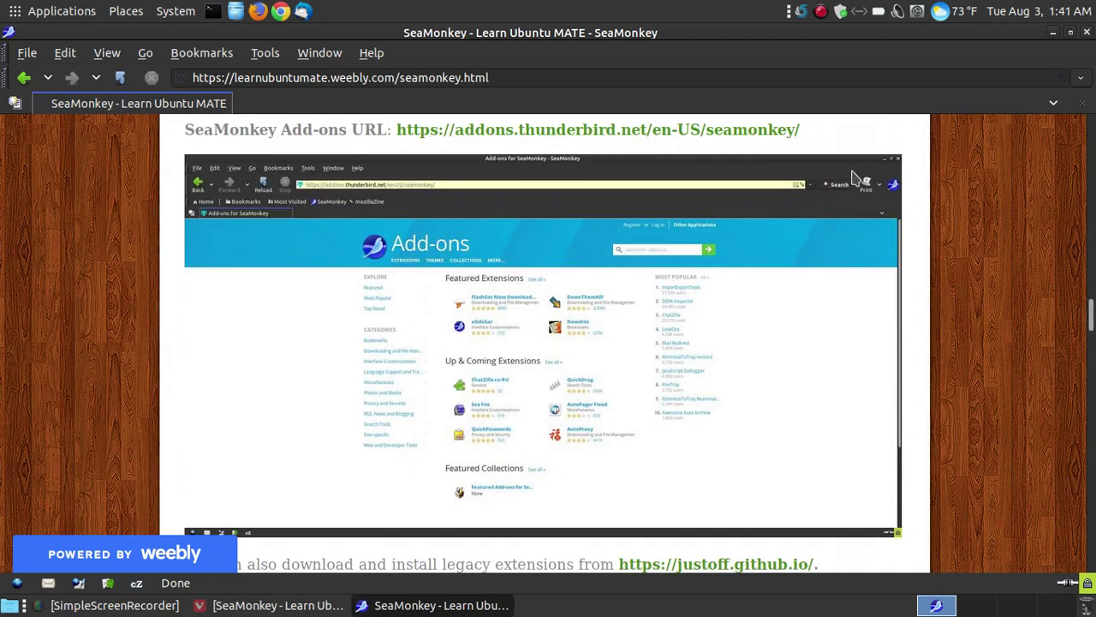
{"action": "scroll", "coordinate": [854, 175], "scroll_direction": "up", "scroll_amount": 1}
{"action": "left_click", "coordinate": [590, 176]}
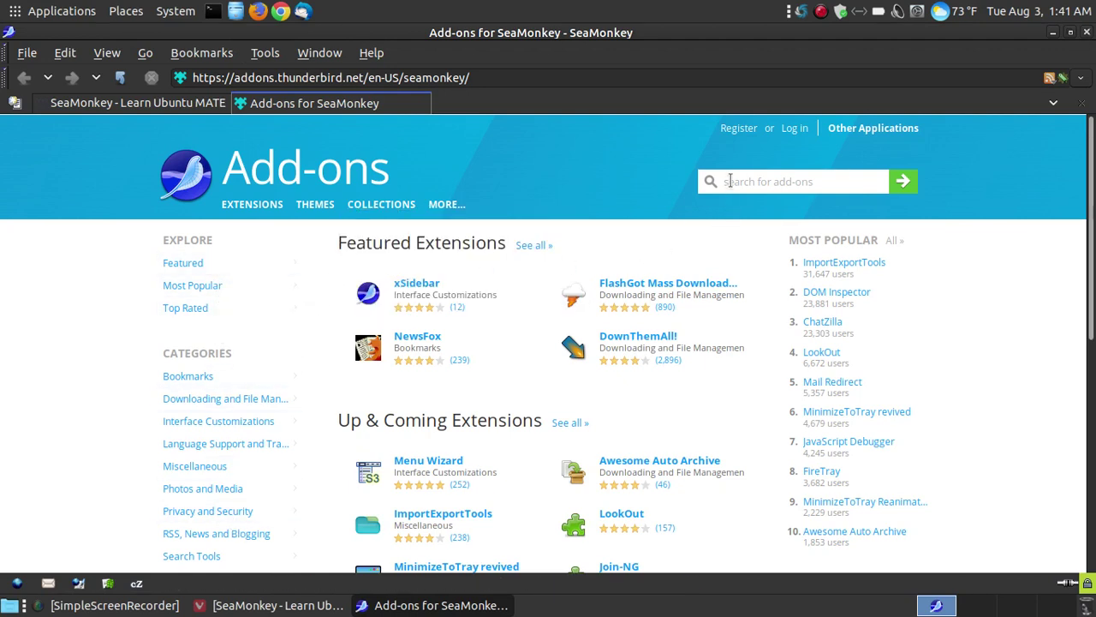
- Go back to the guide, open its justoff.github.io legacy extensions link and look through the extension list
{"action": "left_click", "coordinate": [154, 103]}
{"action": "scroll", "coordinate": [723, 334], "scroll_direction": "down", "scroll_amount": 2}
{"action": "scroll", "coordinate": [723, 330], "scroll_direction": "down", "scroll_amount": 3}
{"action": "left_click", "coordinate": [712, 247]}
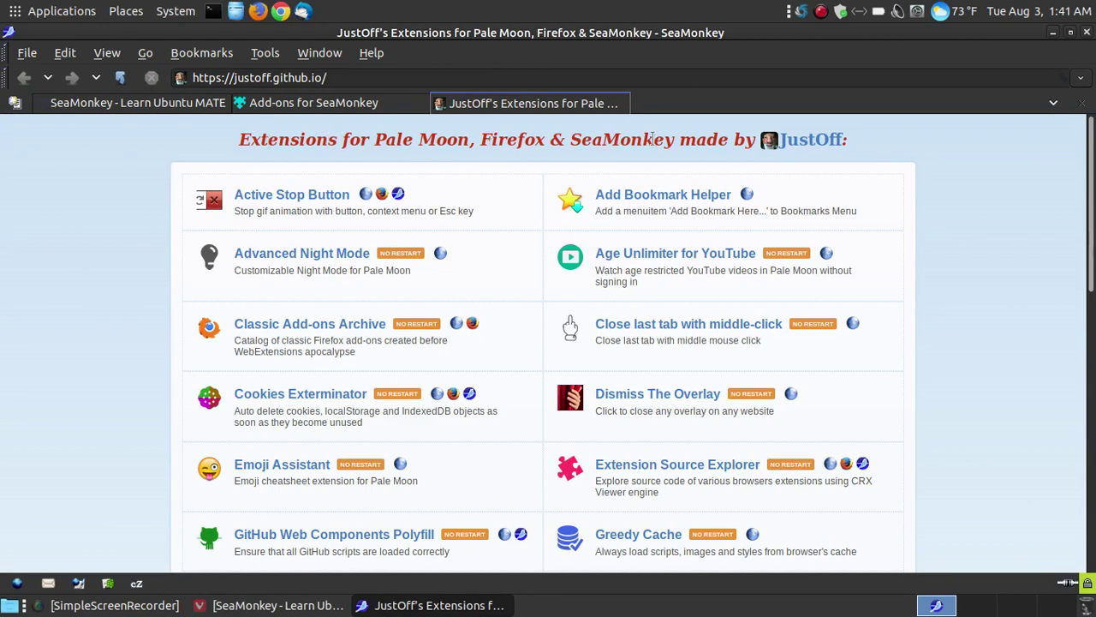
{"action": "scroll", "coordinate": [739, 283], "scroll_direction": "down", "scroll_amount": 6}
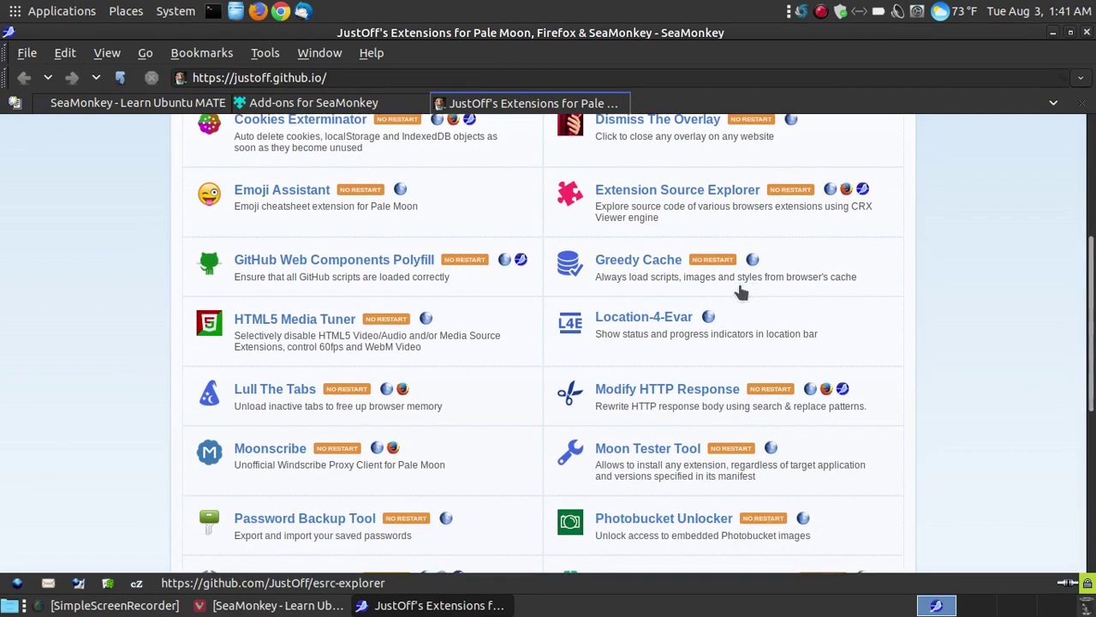
{"action": "scroll", "coordinate": [738, 282], "scroll_direction": "down", "scroll_amount": 3}
{"action": "scroll", "coordinate": [738, 283], "scroll_direction": "up", "scroll_amount": 2}
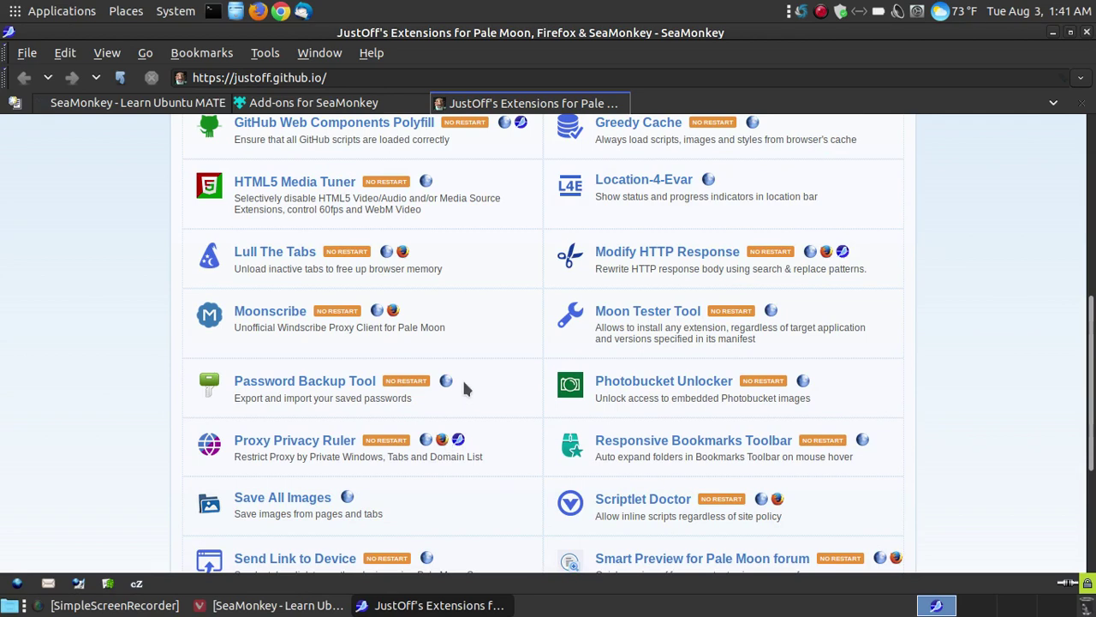
- View the Password Backup Tool's GitHub page and close its tab
{"action": "left_click", "coordinate": [318, 386]}
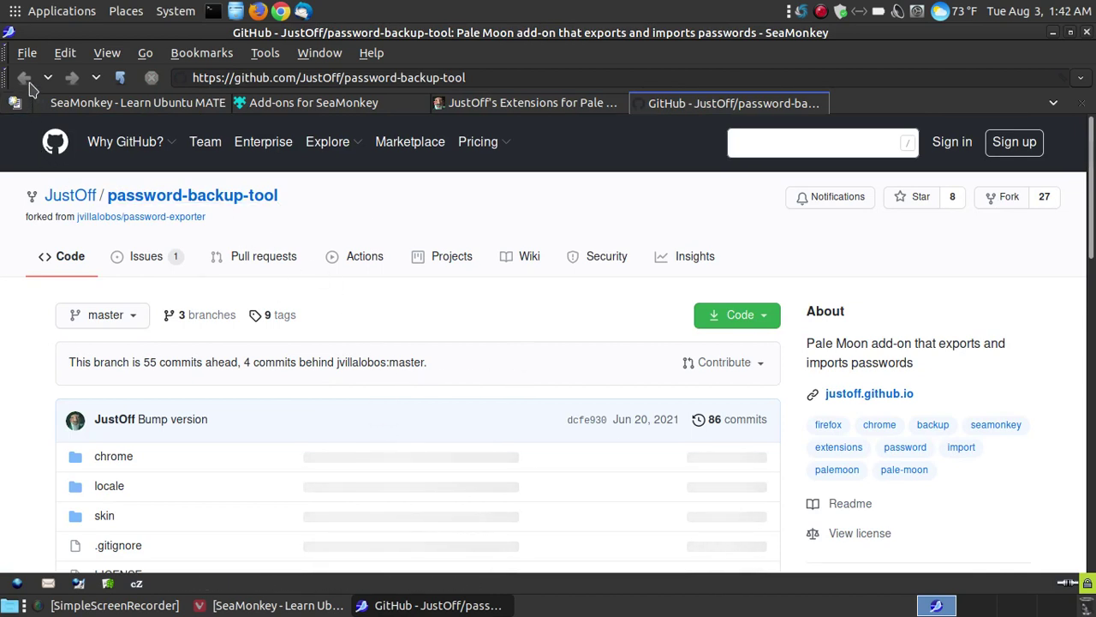
{"action": "right_click", "coordinate": [808, 105]}
{"action": "left_click", "coordinate": [848, 115]}
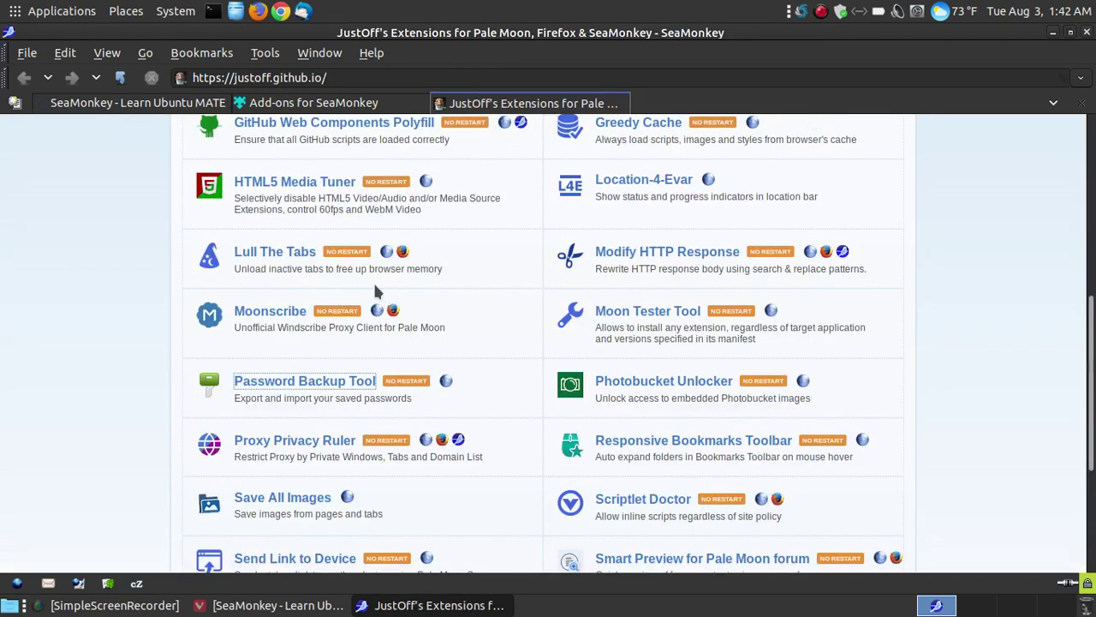
- Return to the guide's Classic Add-ons Archive section and open the linked ca-archive releases page on GitHub
{"action": "left_click", "coordinate": [95, 102]}
{"action": "scroll", "coordinate": [698, 387], "scroll_direction": "down", "scroll_amount": 10}
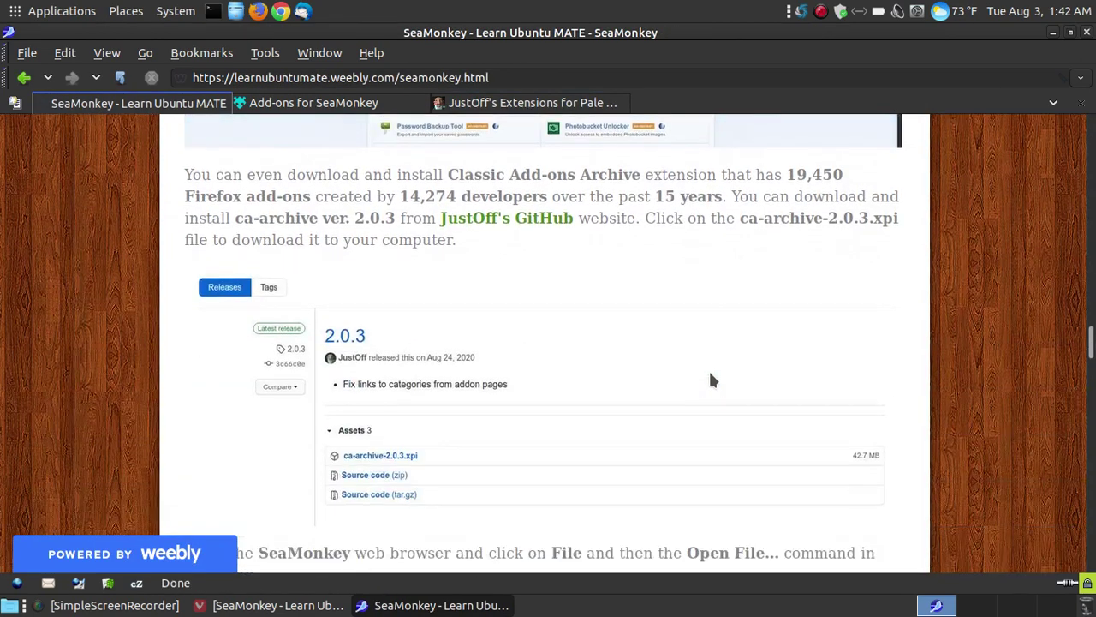
{"action": "scroll", "coordinate": [652, 244], "scroll_direction": "up", "scroll_amount": 5}
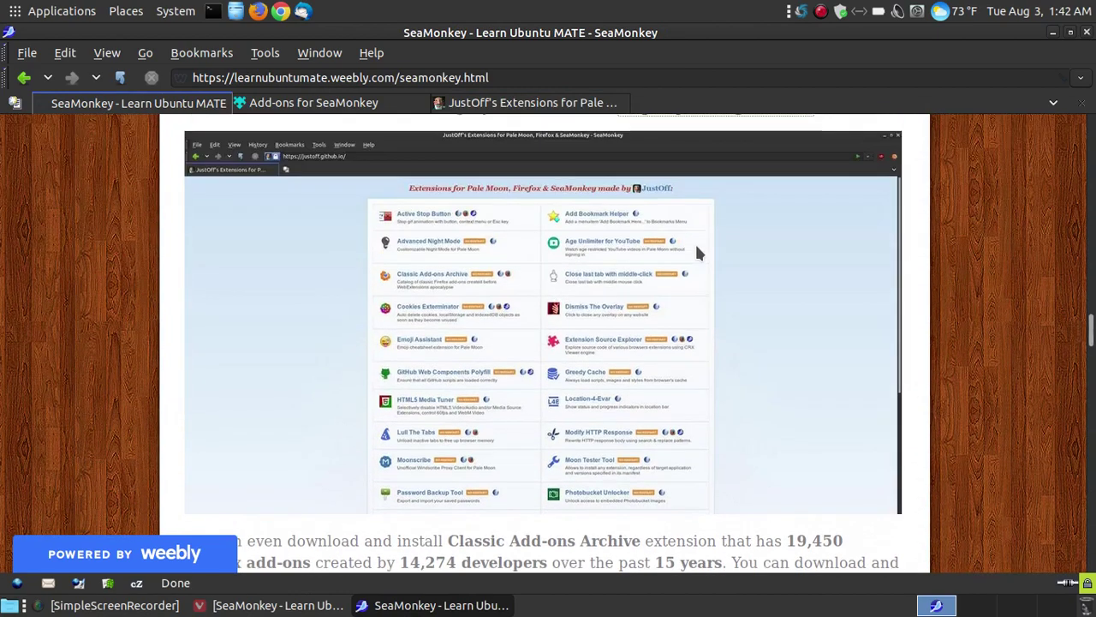
{"action": "scroll", "coordinate": [657, 247], "scroll_direction": "down", "scroll_amount": 5}
{"action": "left_click", "coordinate": [533, 219]}
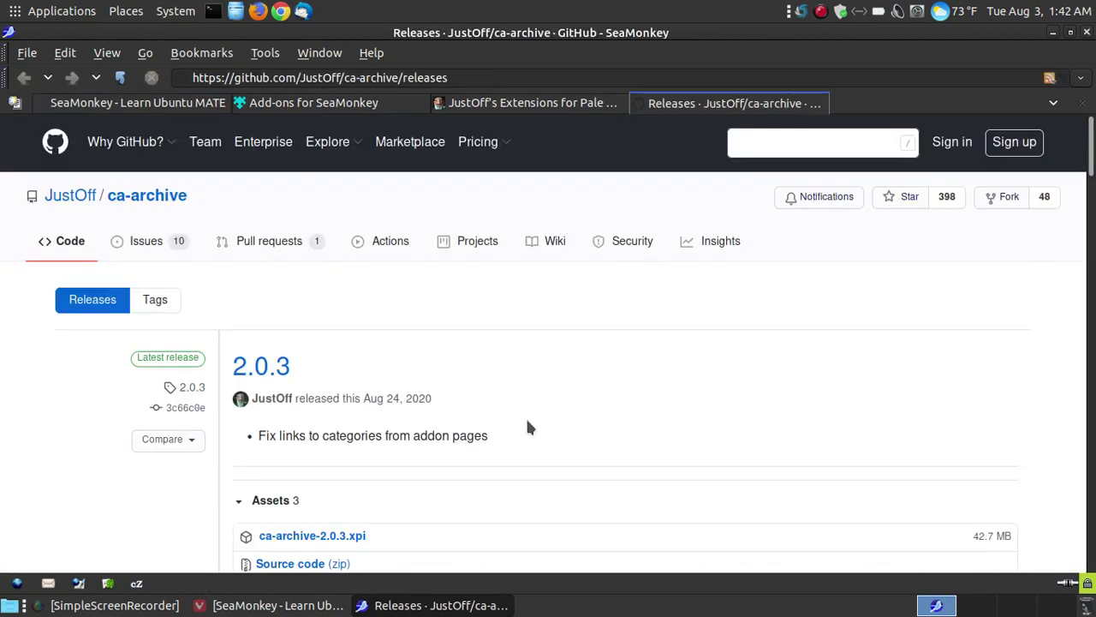
- Install the Classic Add-ons Archive extension from ca-archive-2.0.3.xpi and open the Add-ons Manager
{"action": "scroll", "coordinate": [538, 402], "scroll_direction": "down", "scroll_amount": 3}
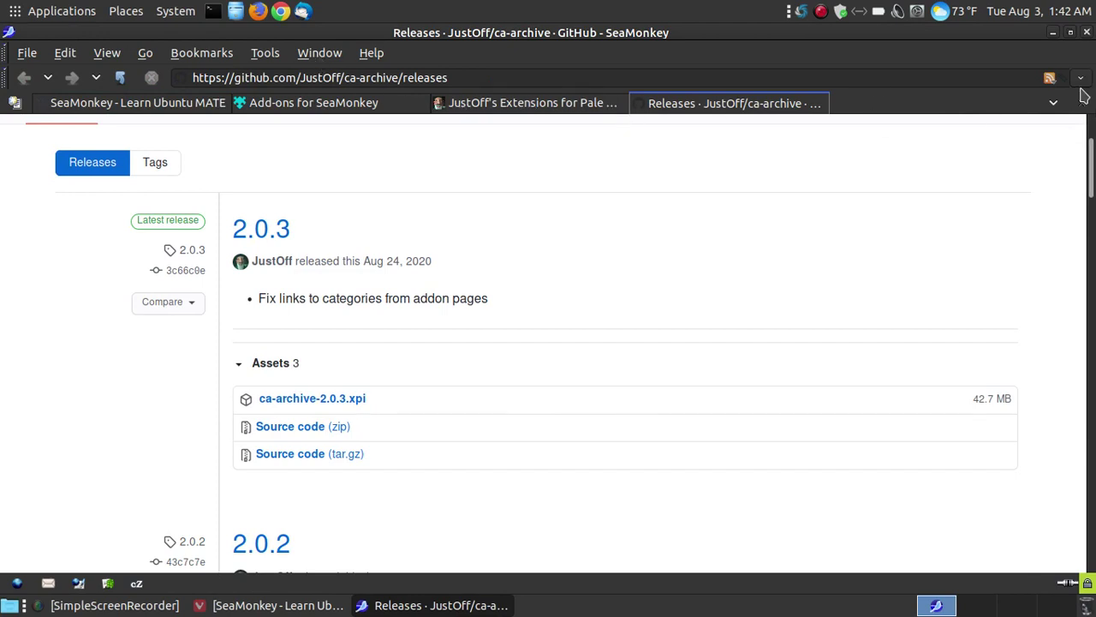
{"action": "left_click", "coordinate": [358, 409]}
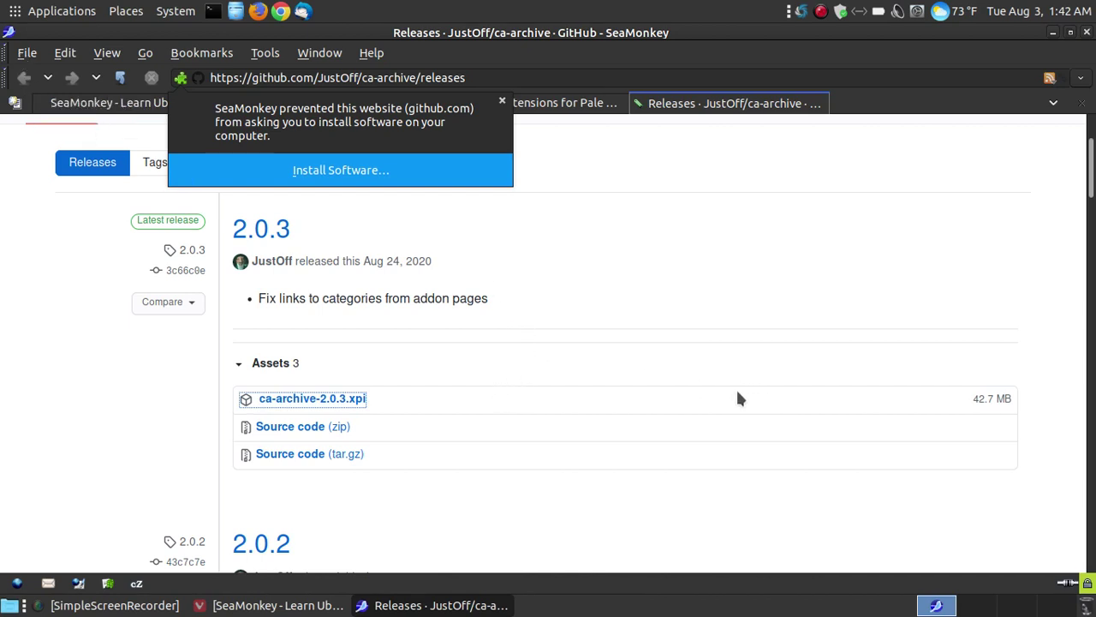
{"action": "left_click", "coordinate": [306, 174]}
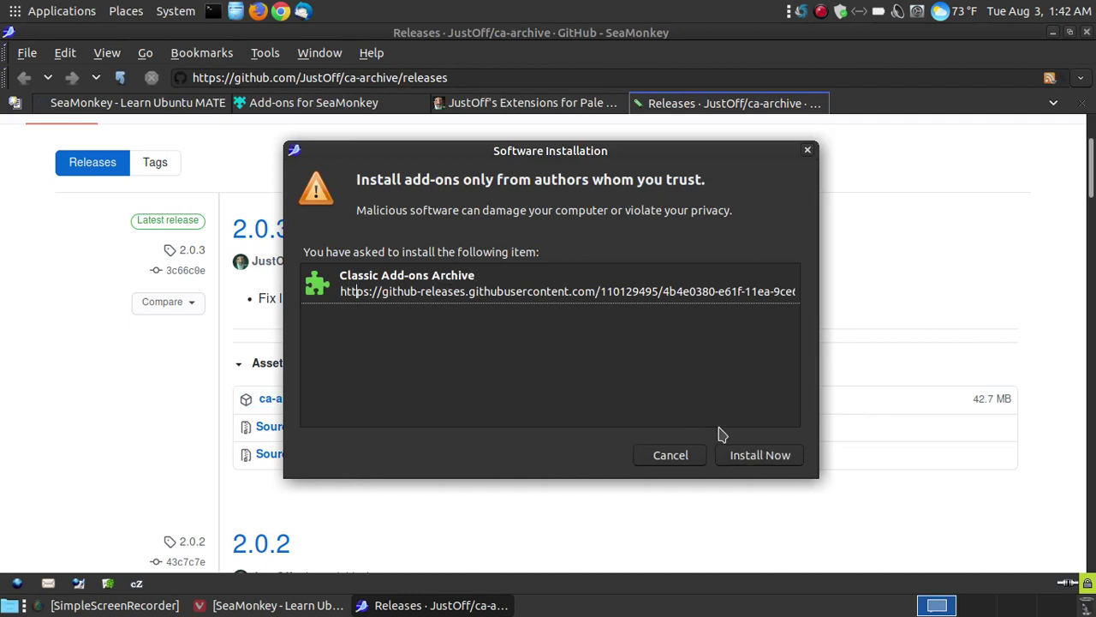
{"action": "left_click", "coordinate": [748, 457]}
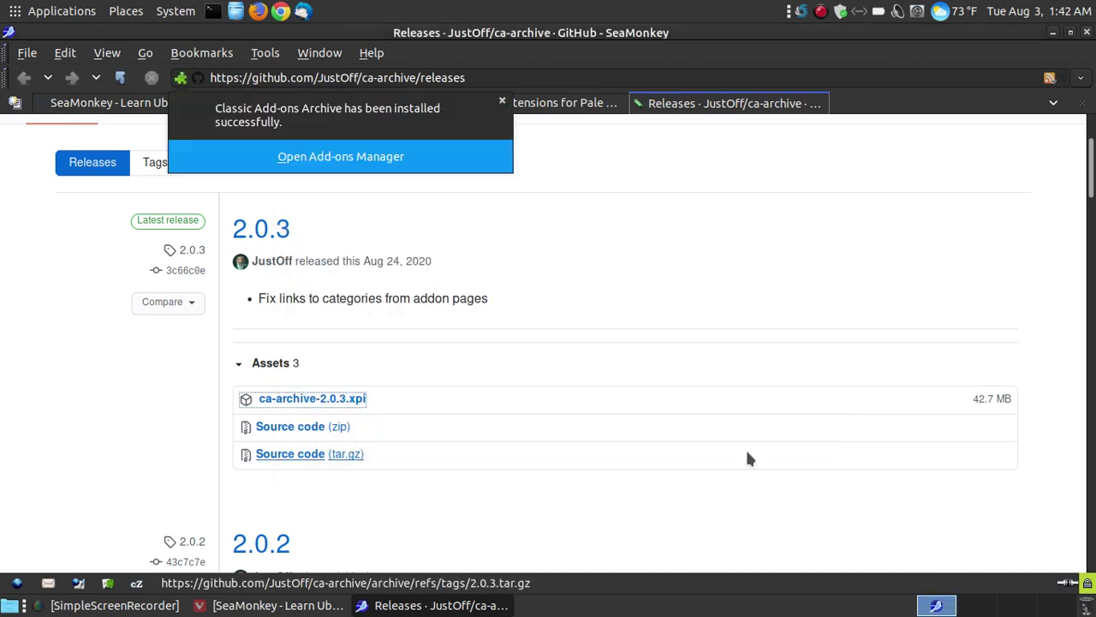
{"action": "left_click", "coordinate": [325, 161]}
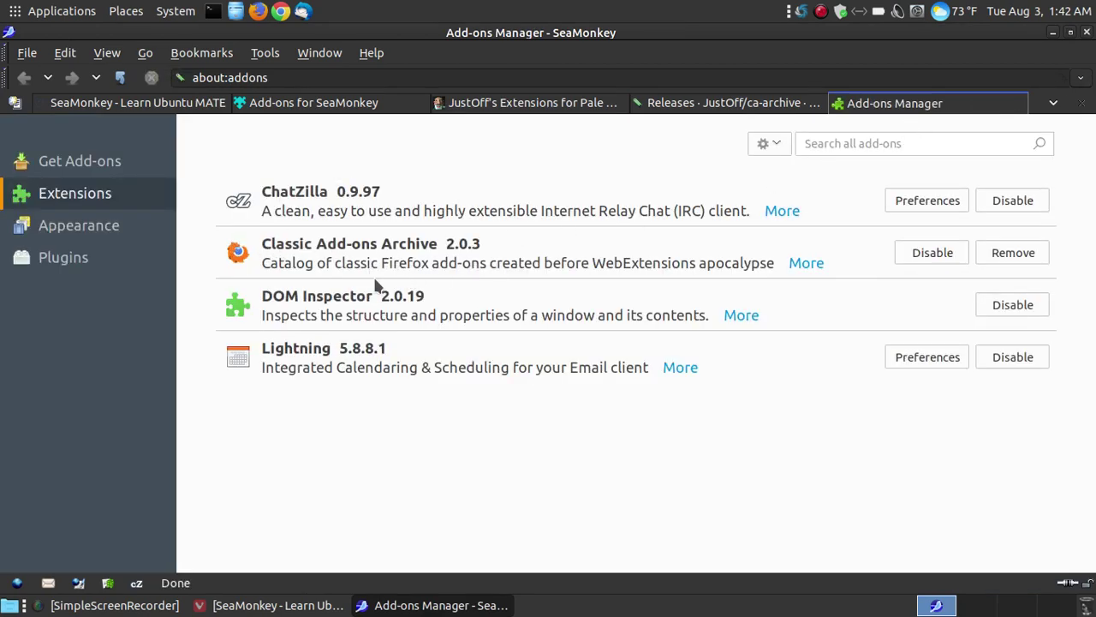
- Customize the navigation toolbar by adding the Classic Add-ons Archive button at its far end
{"action": "right_click", "coordinate": [1093, 84]}
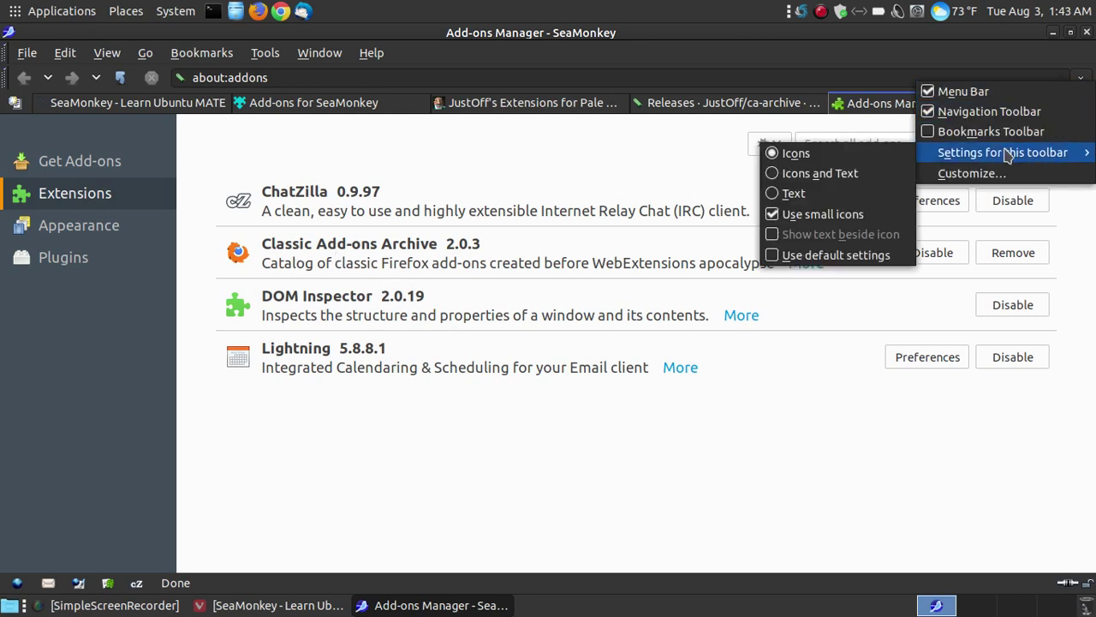
{"action": "left_click", "coordinate": [955, 174]}
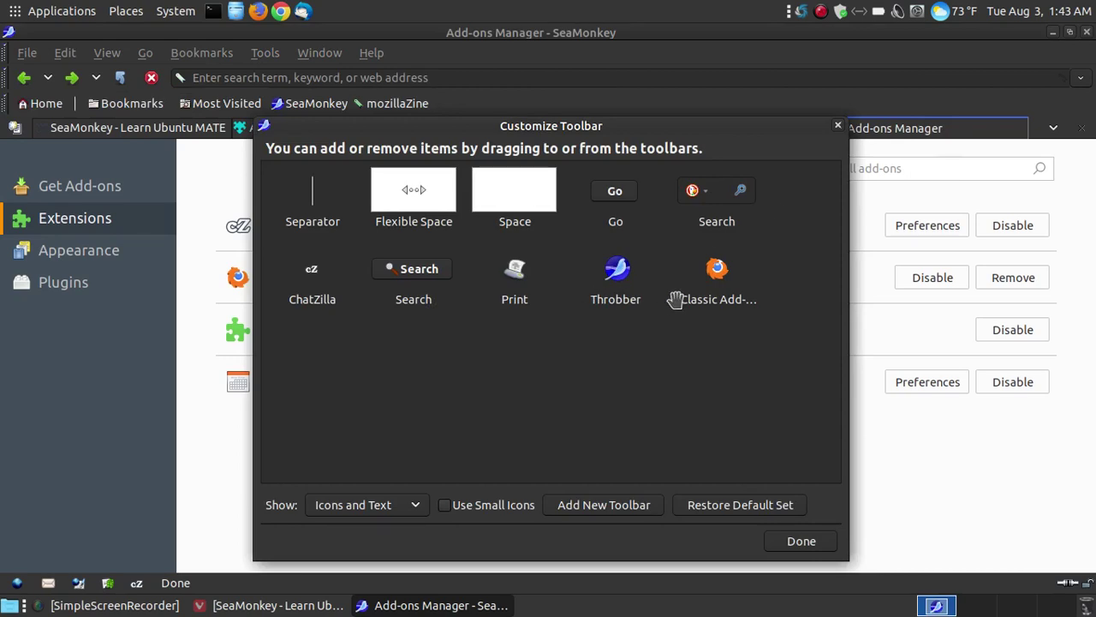
{"action": "left_click_drag", "start_coordinate": [601, 131], "coordinate": [600, 168]}
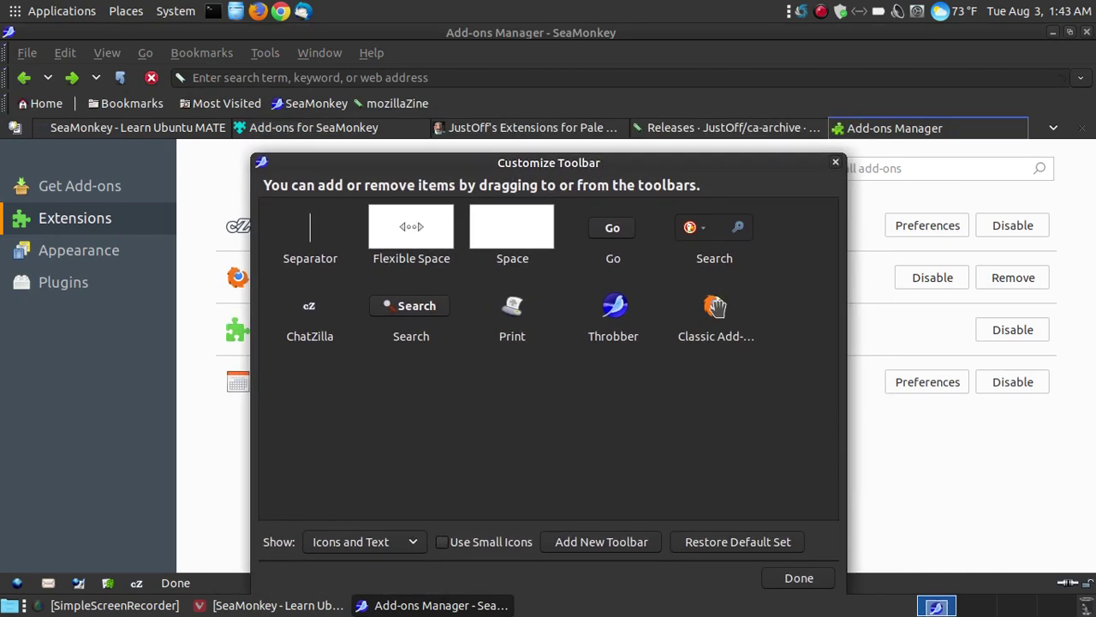
{"action": "left_click_drag", "start_coordinate": [716, 307], "coordinate": [1081, 79]}
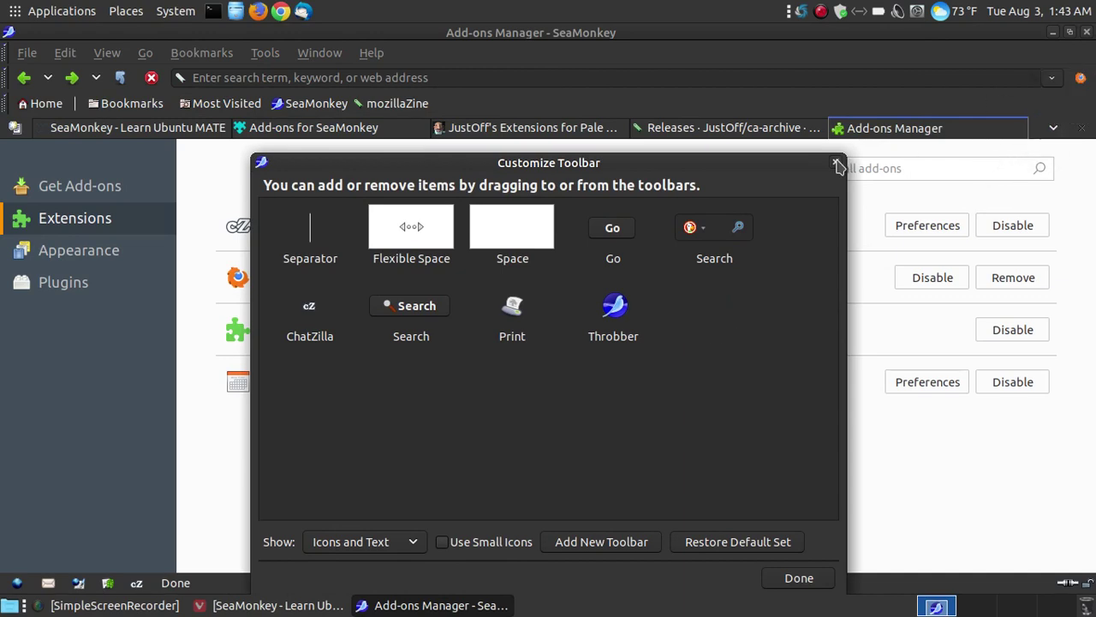
{"action": "left_click", "coordinate": [837, 165]}
- Open the Classic Add-ons Archive from its toolbar button and reload the page after the database is set up
{"action": "left_click", "coordinate": [1080, 79]}
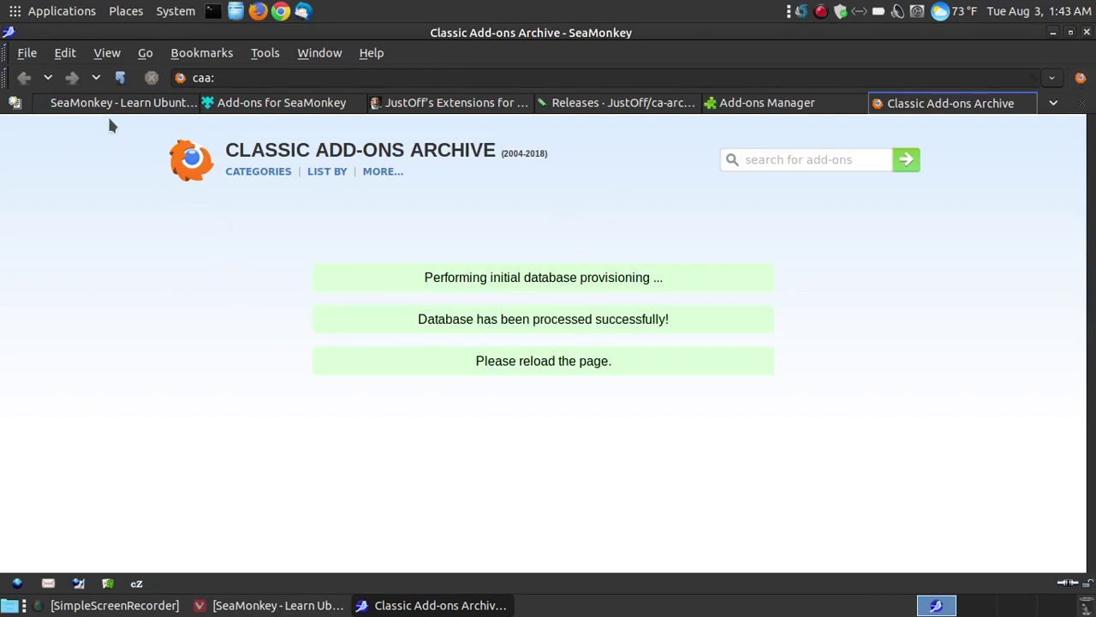
{"action": "left_click", "coordinate": [120, 78]}
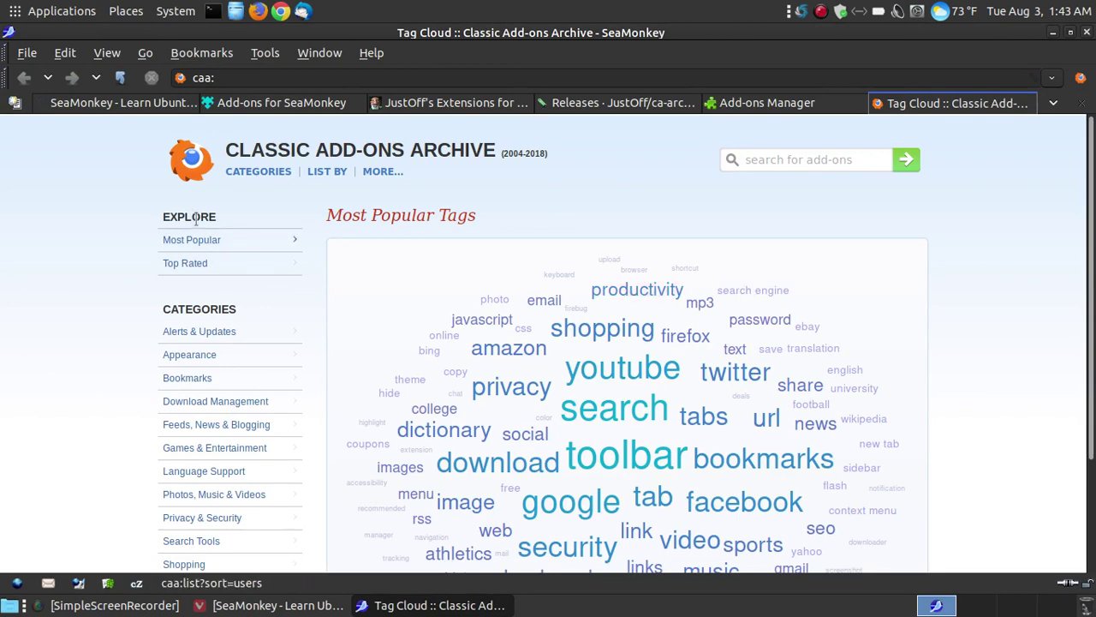
- Close the Classic Add-ons Archive tab, reopen the archive from its toolbar shortcut, and close it again
{"action": "right_click", "coordinate": [930, 109]}
{"action": "left_click", "coordinate": [938, 117]}
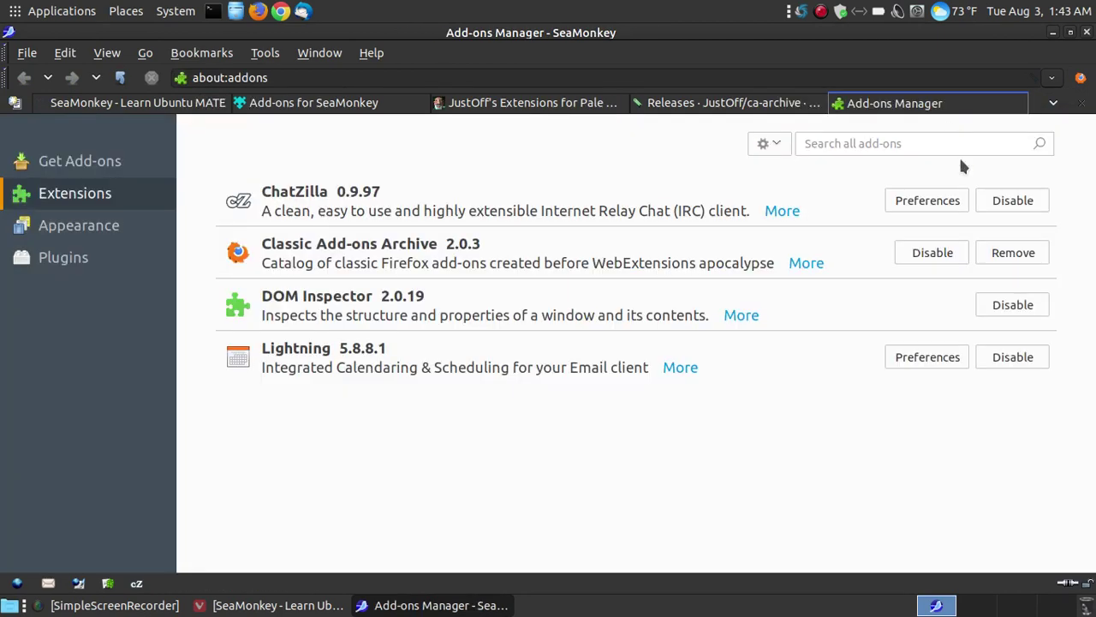
{"action": "left_click", "coordinate": [1081, 79]}
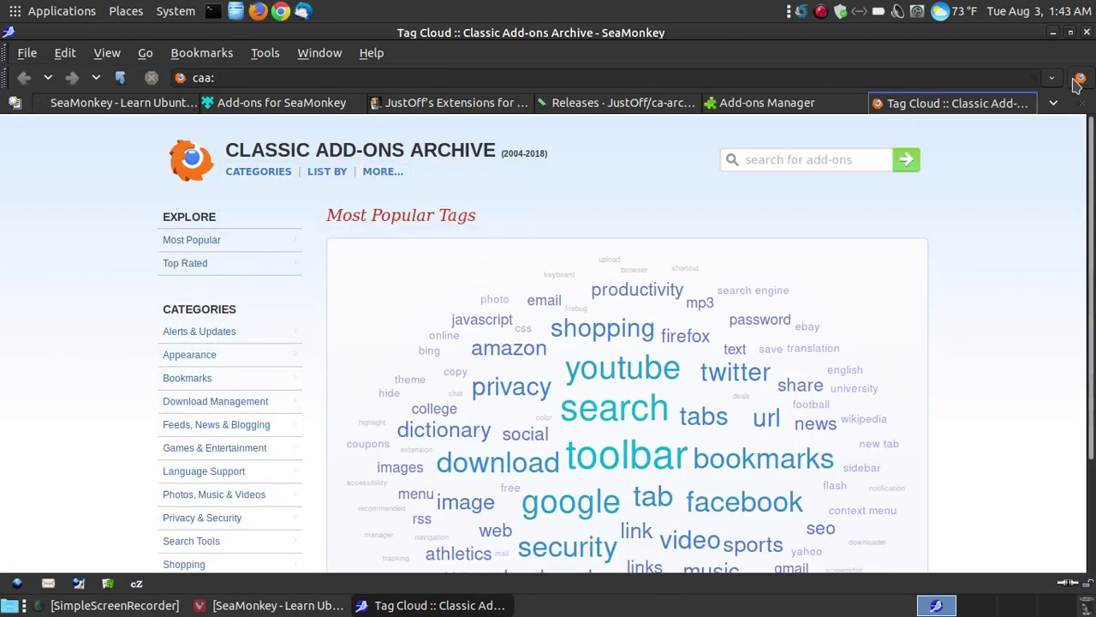
{"action": "right_click", "coordinate": [986, 109]}
{"action": "left_click", "coordinate": [983, 110]}
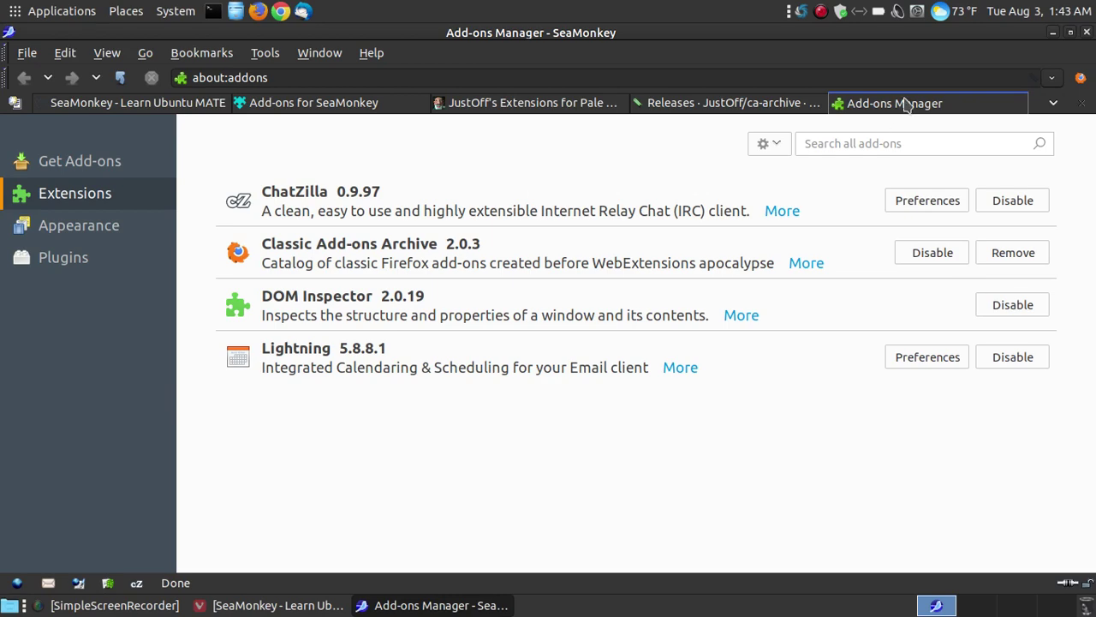
- Look through the Get Add-ons, Extensions, Appearance and Plugins sections of the Add-ons Manager and the themes available to apply
{"action": "left_click", "coordinate": [73, 164]}
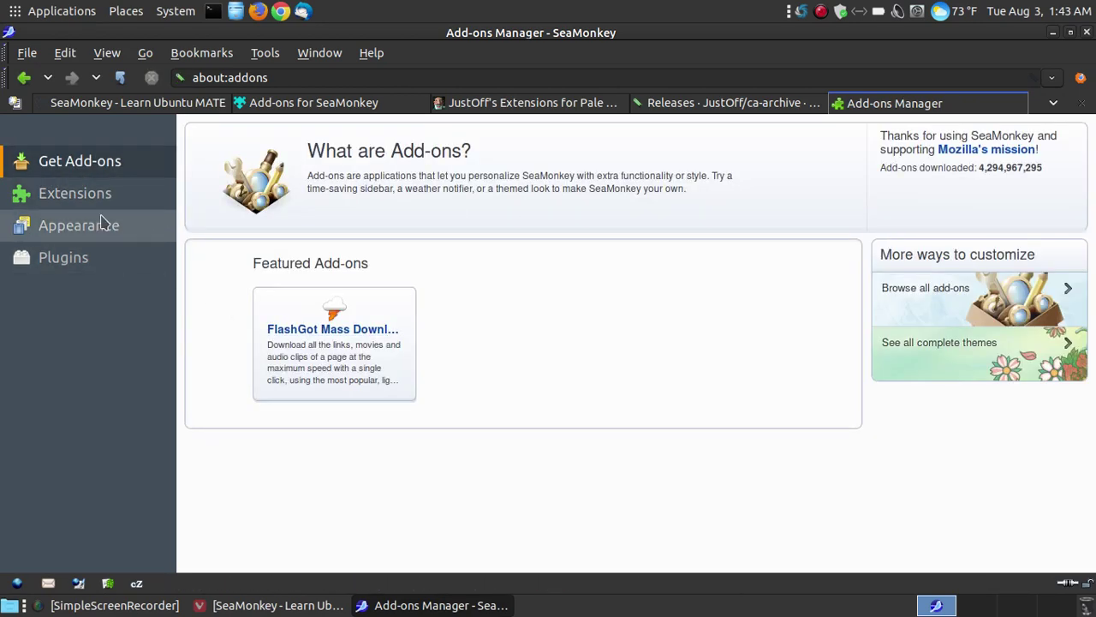
{"action": "left_click", "coordinate": [85, 204]}
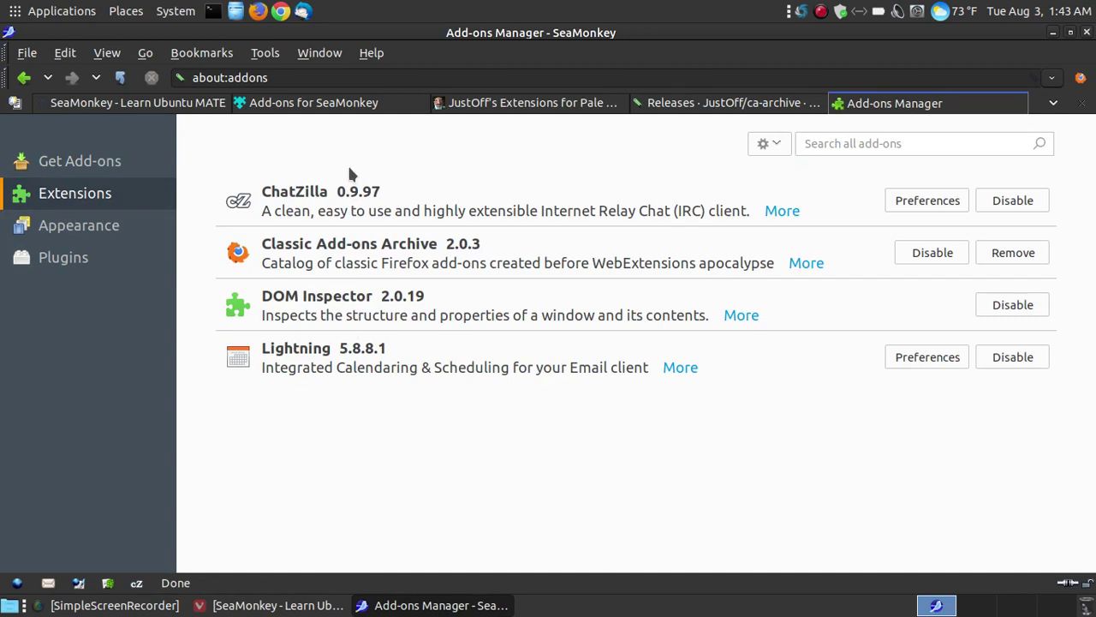
{"action": "left_click", "coordinate": [64, 240]}
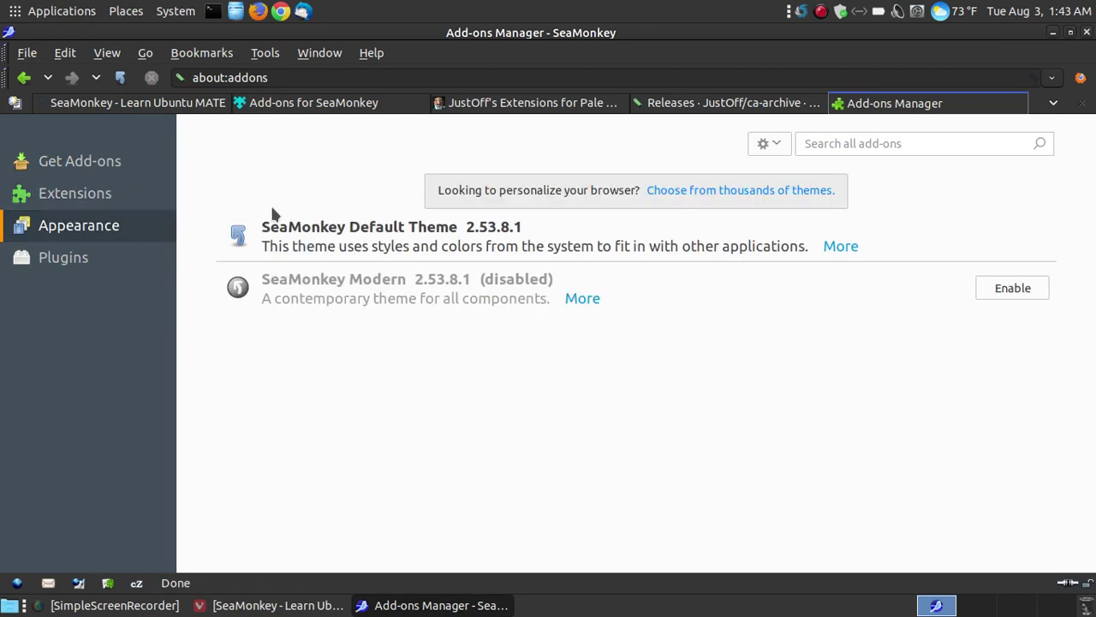
{"action": "left_click", "coordinate": [107, 53]}
{"action": "mouse_move", "coordinate": [158, 264]}
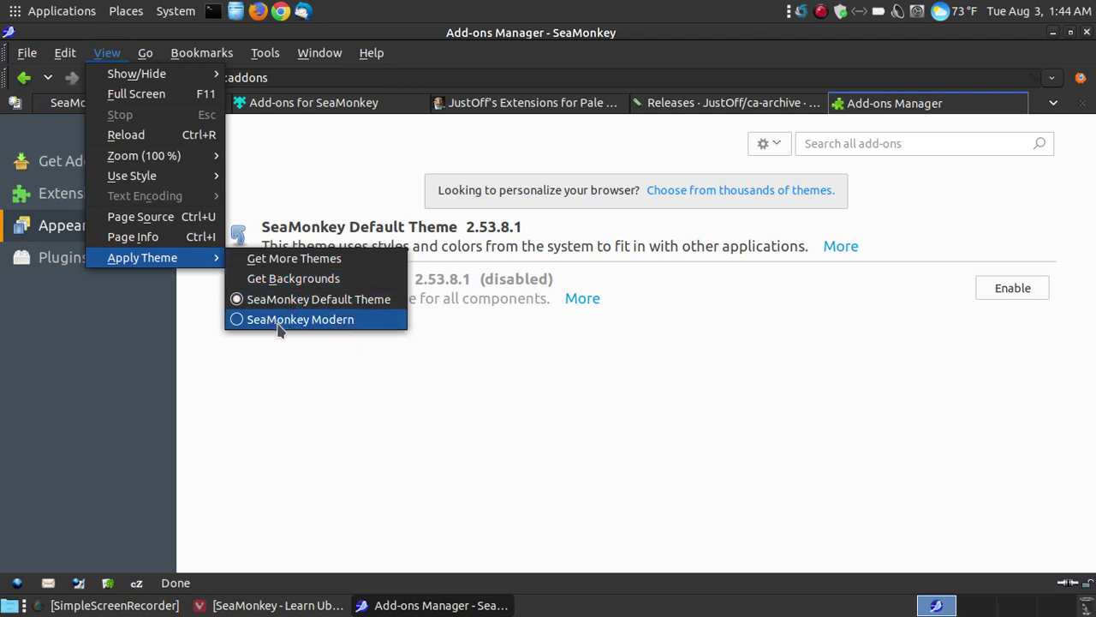
{"action": "left_click", "coordinate": [533, 361]}
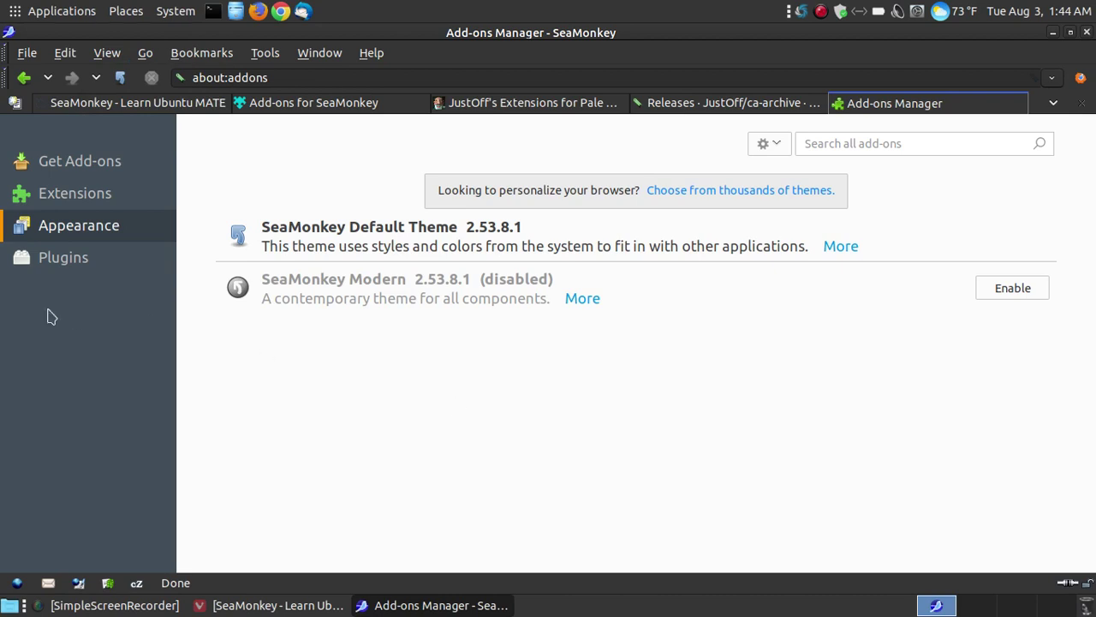
{"action": "left_click", "coordinate": [37, 267]}
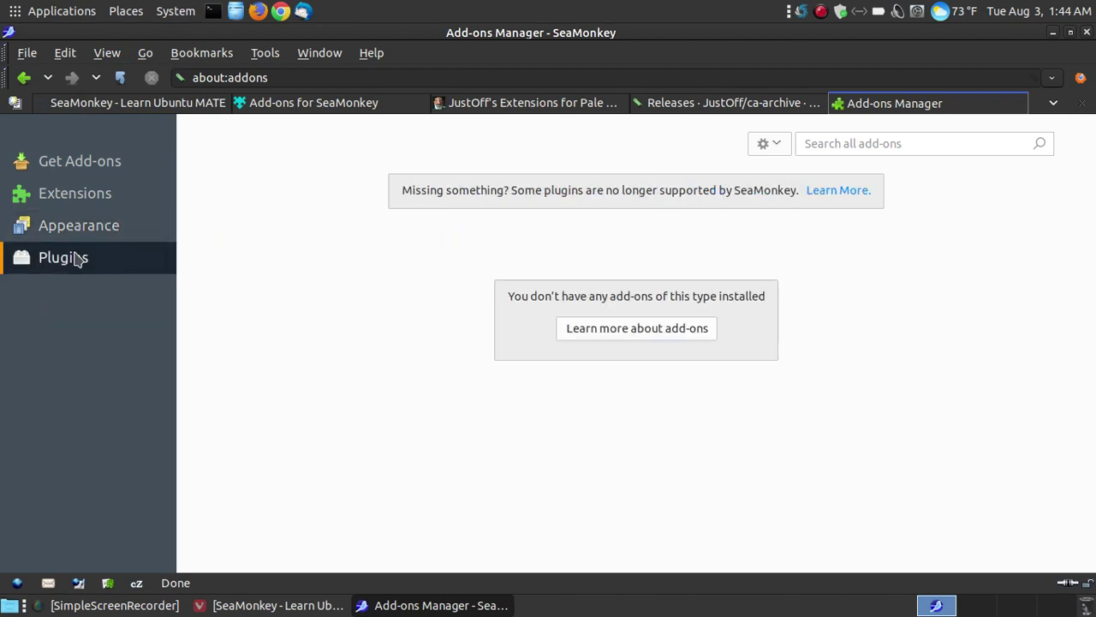
{"action": "left_click", "coordinate": [69, 194]}
- Close the Add-ons Manager, ca-archive releases and JustOff's Extensions tabs to return to the Add-ons for SeaMonkey site
{"action": "right_click", "coordinate": [880, 111]}
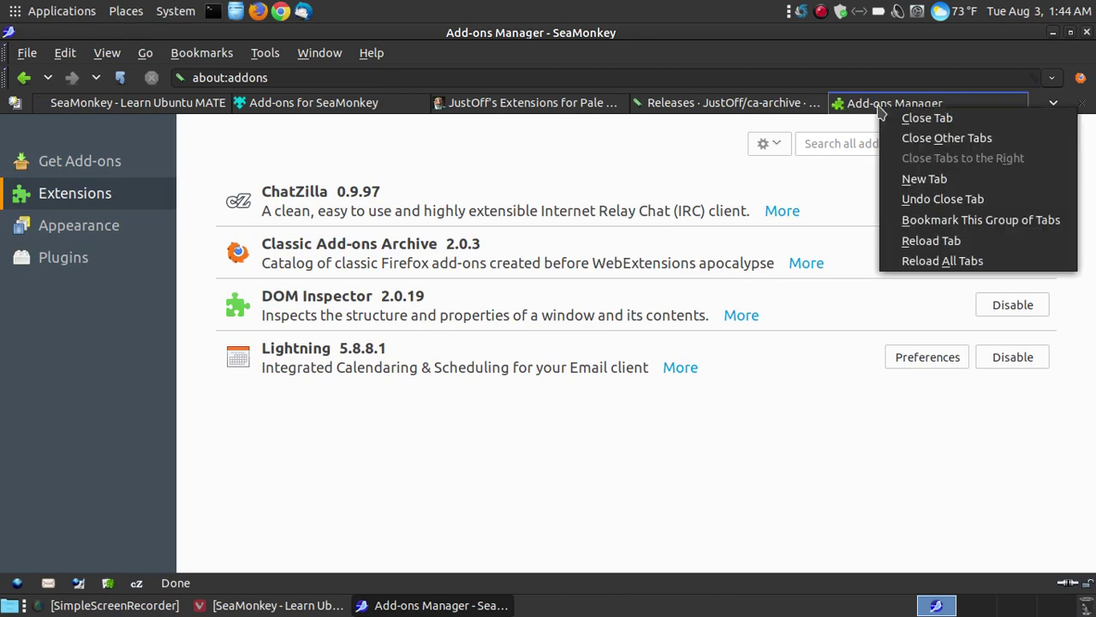
{"action": "left_click", "coordinate": [910, 118]}
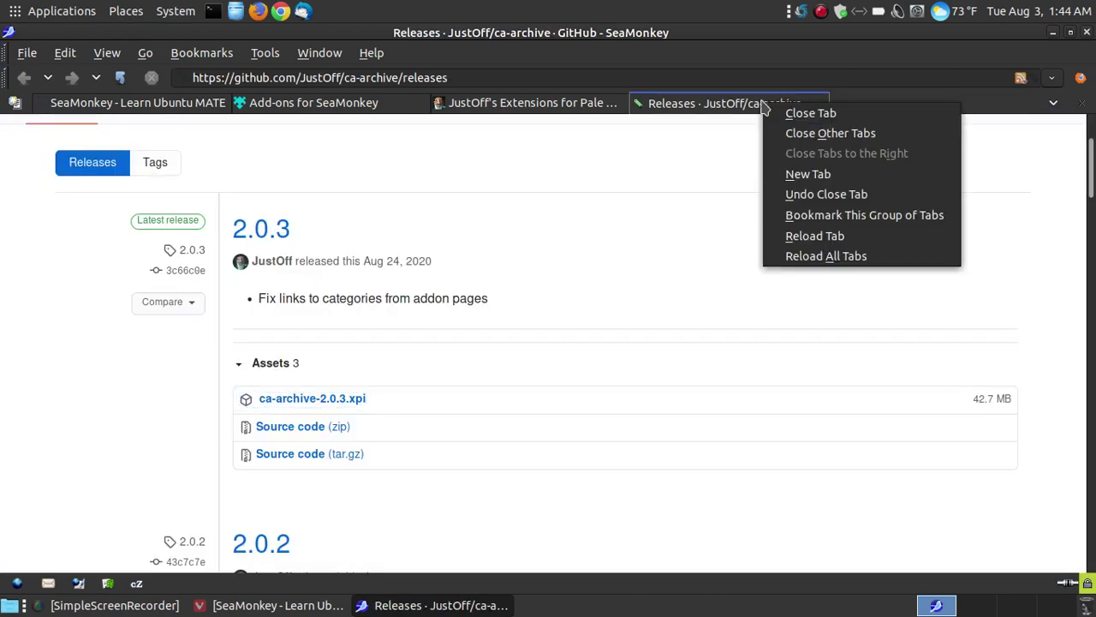
{"action": "left_click", "coordinate": [795, 112]}
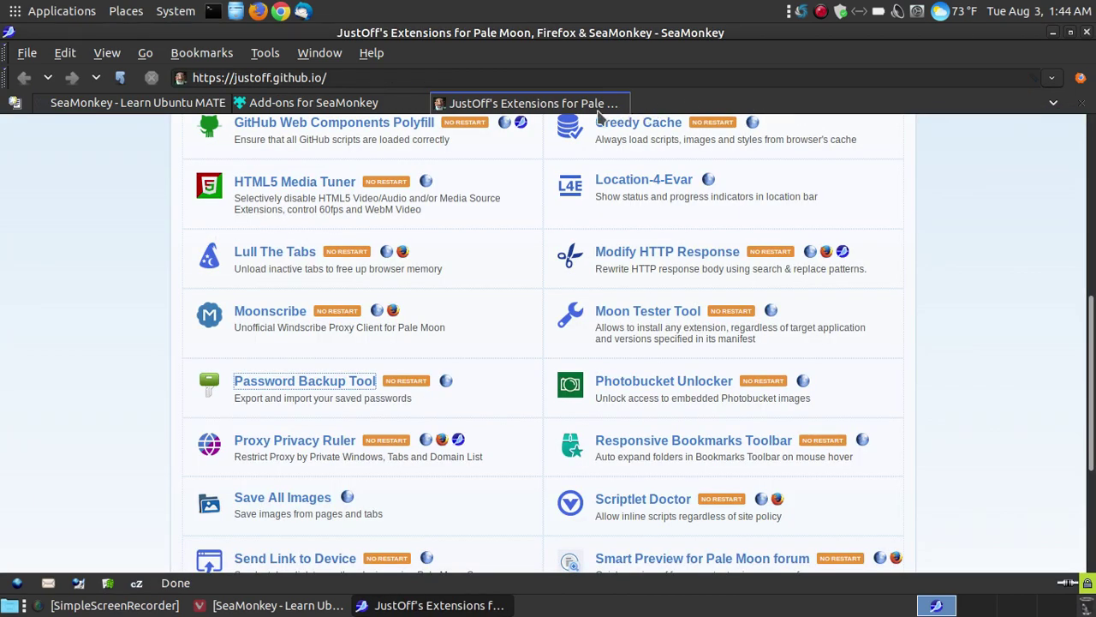
{"action": "right_click", "coordinate": [533, 104]}
{"action": "left_click", "coordinate": [576, 111]}
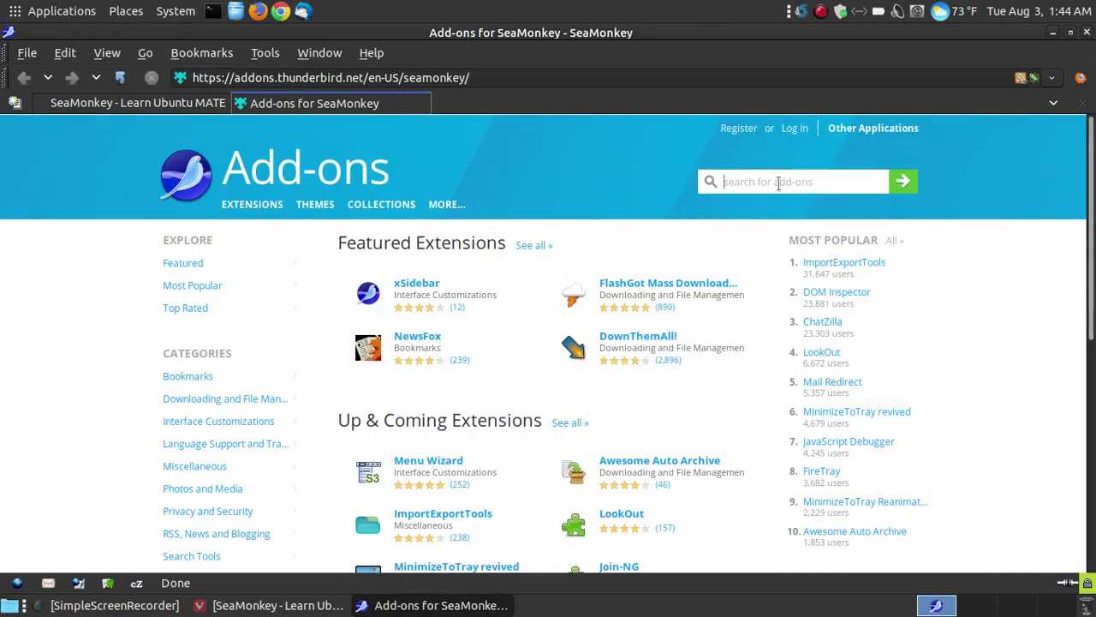
- Search the Add-ons for SeaMonkey site for "ad" and look through the results for installable add-ons
{"action": "type", "text": "ad"}
{"action": "left_click", "coordinate": [905, 183]}
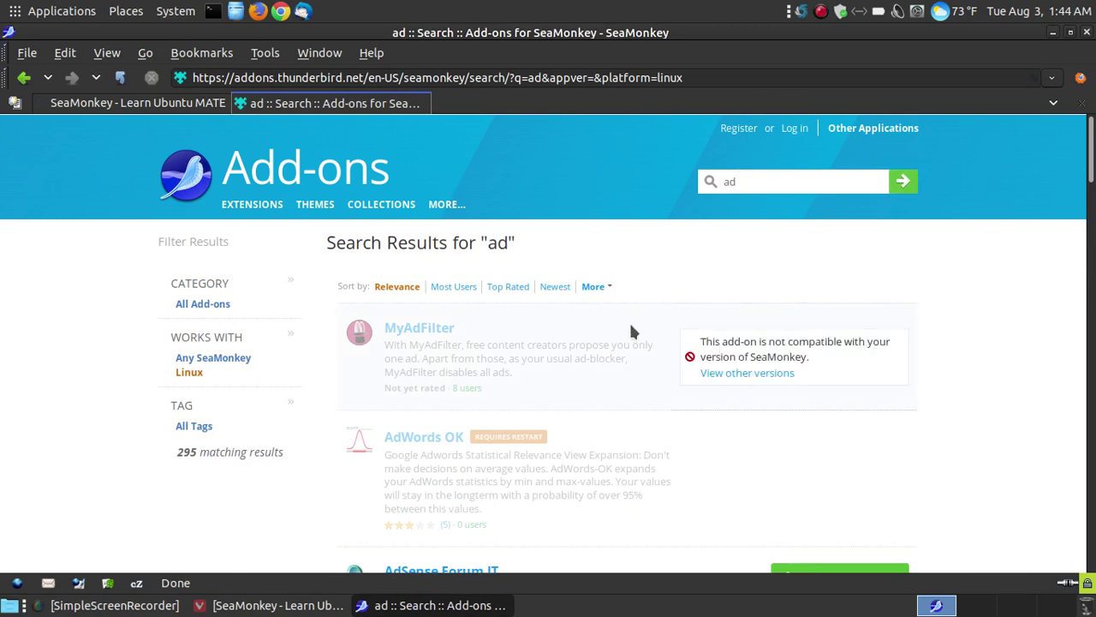
{"action": "scroll", "coordinate": [908, 330], "scroll_direction": "down", "scroll_amount": 10}
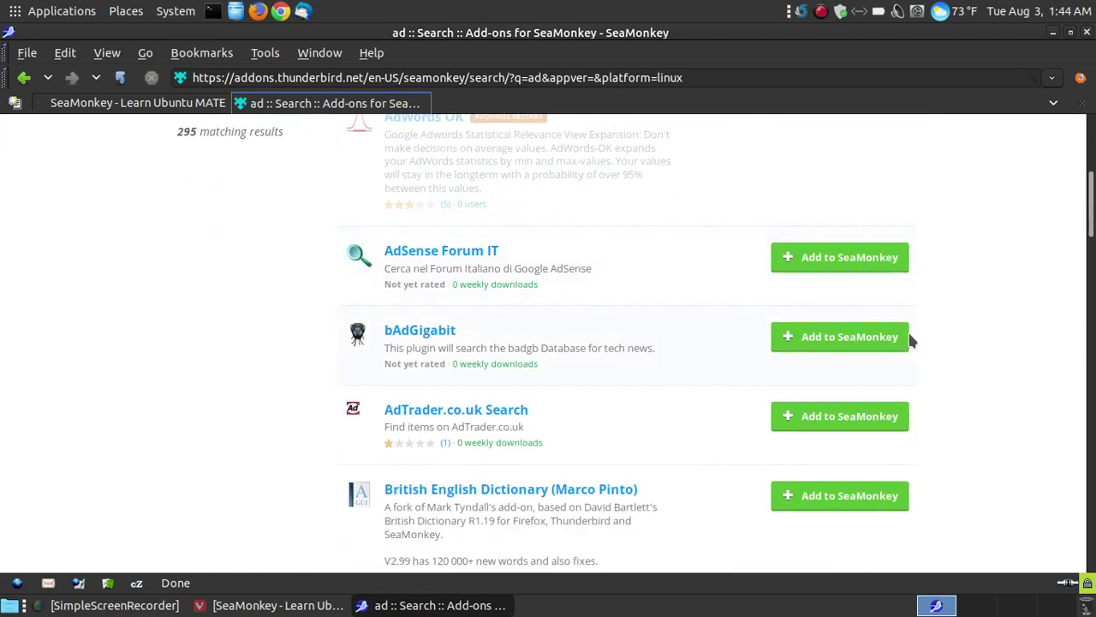
{"action": "scroll", "coordinate": [910, 341], "scroll_direction": "down", "scroll_amount": 6}
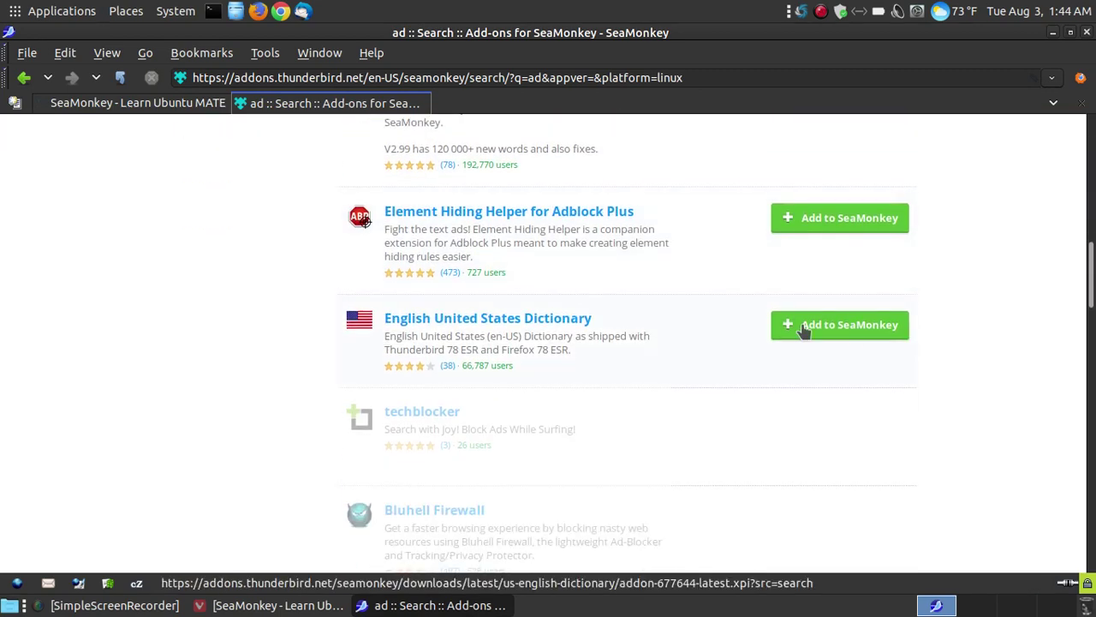
- Close the add-on search page and continue in the guide to the part on navigating the Classic Add-ons Archive
{"action": "right_click", "coordinate": [402, 110]}
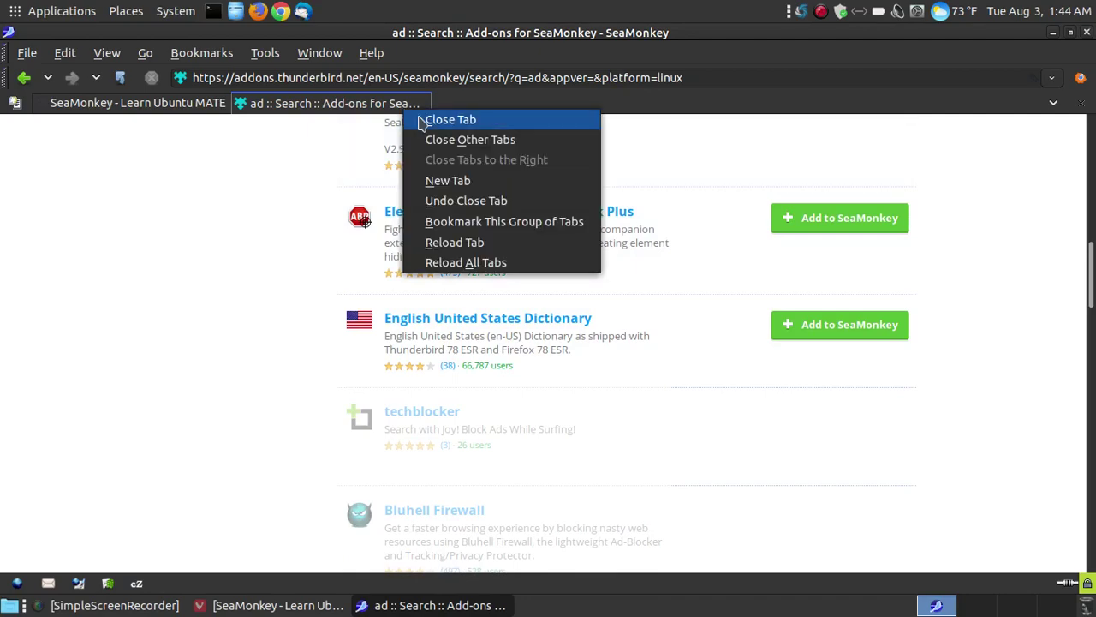
{"action": "left_click", "coordinate": [420, 117]}
{"action": "scroll", "coordinate": [633, 370], "scroll_direction": "down", "scroll_amount": 20}
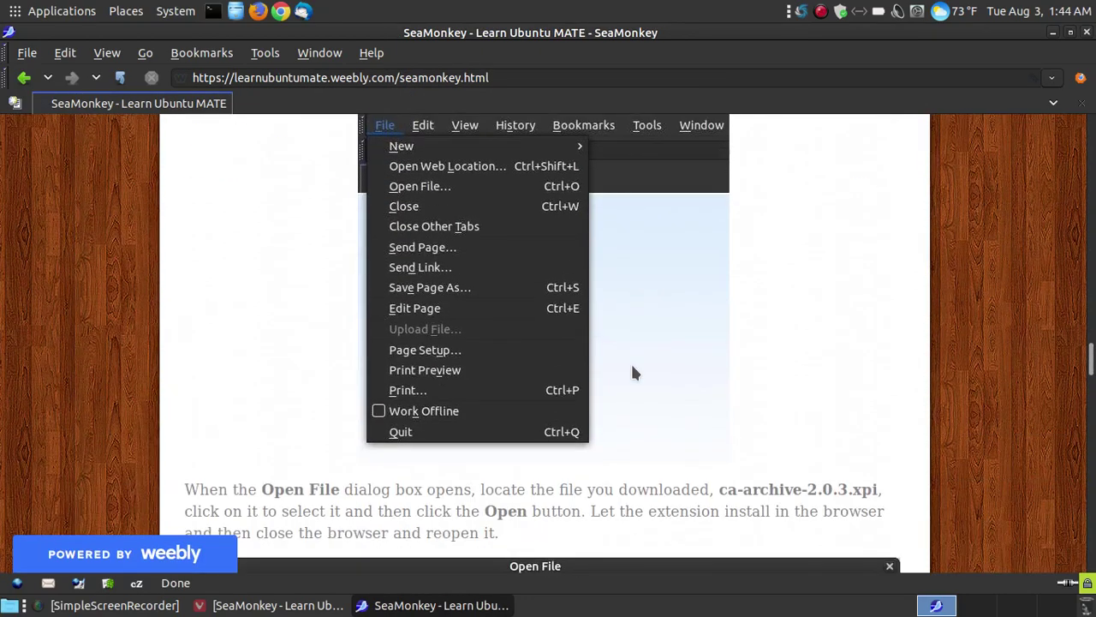
{"action": "scroll", "coordinate": [634, 372], "scroll_direction": "down", "scroll_amount": 5}
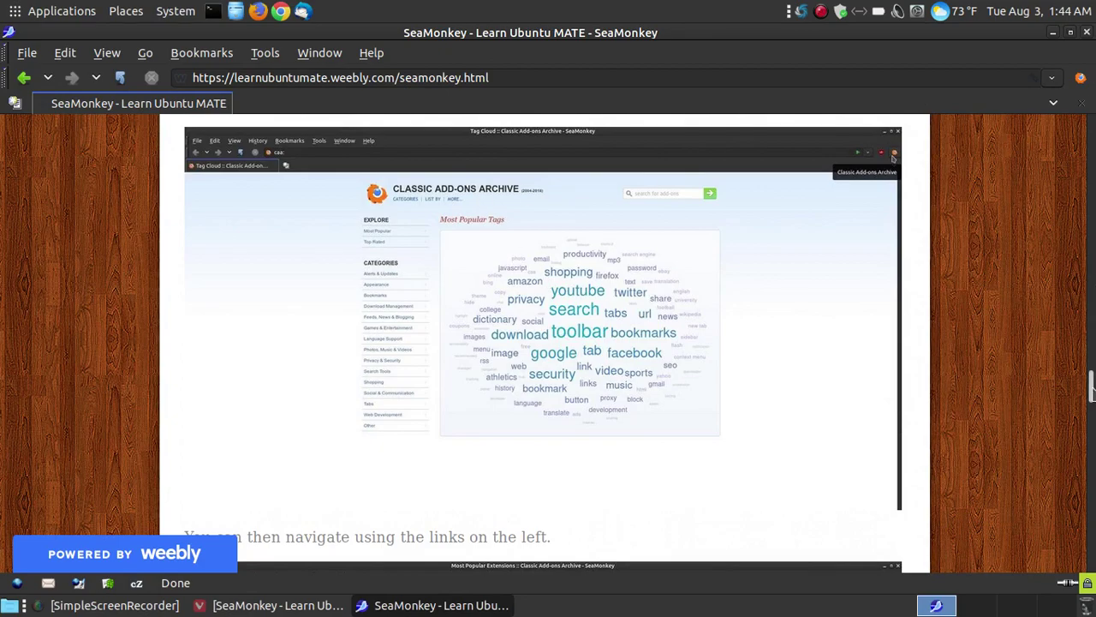
{"action": "mouse_move", "coordinate": [1092, 388]}
{"action": "left_mouse_down"}
{"action": "mouse_move", "coordinate": [1092, 420]}
{"action": "mouse_move", "coordinate": [1092, 401]}
{"action": "left_mouse_up"}
- Open the Classic Add-ons Archive, search it for "ad", and look through the matching add-ons
{"action": "left_click", "coordinate": [1080, 78]}
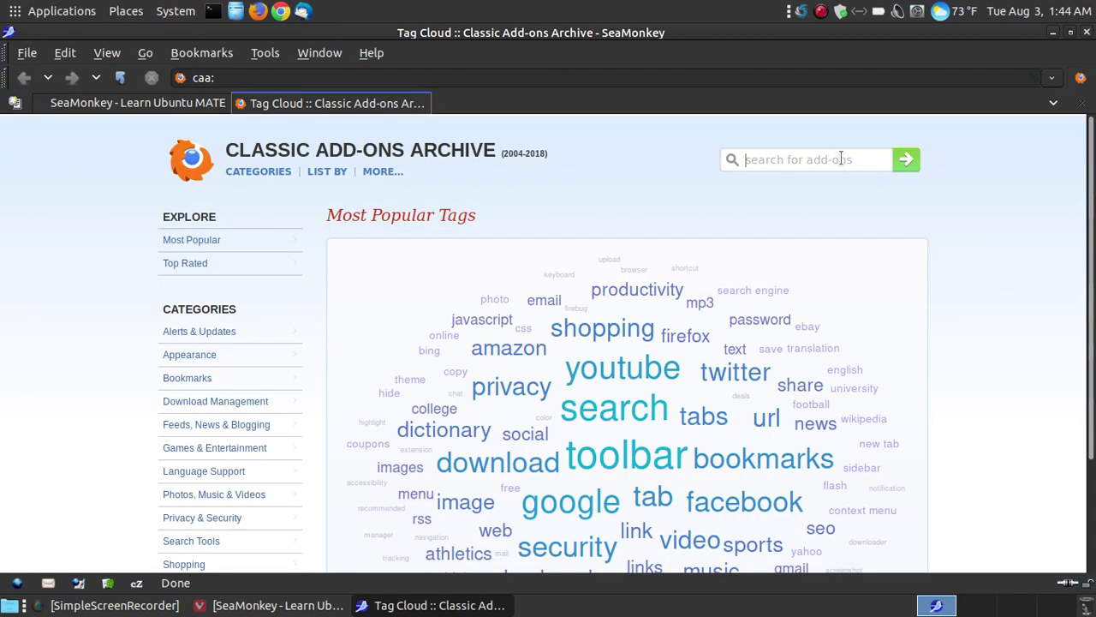
{"action": "type", "text": "ad"}
{"action": "left_click", "coordinate": [906, 161]}
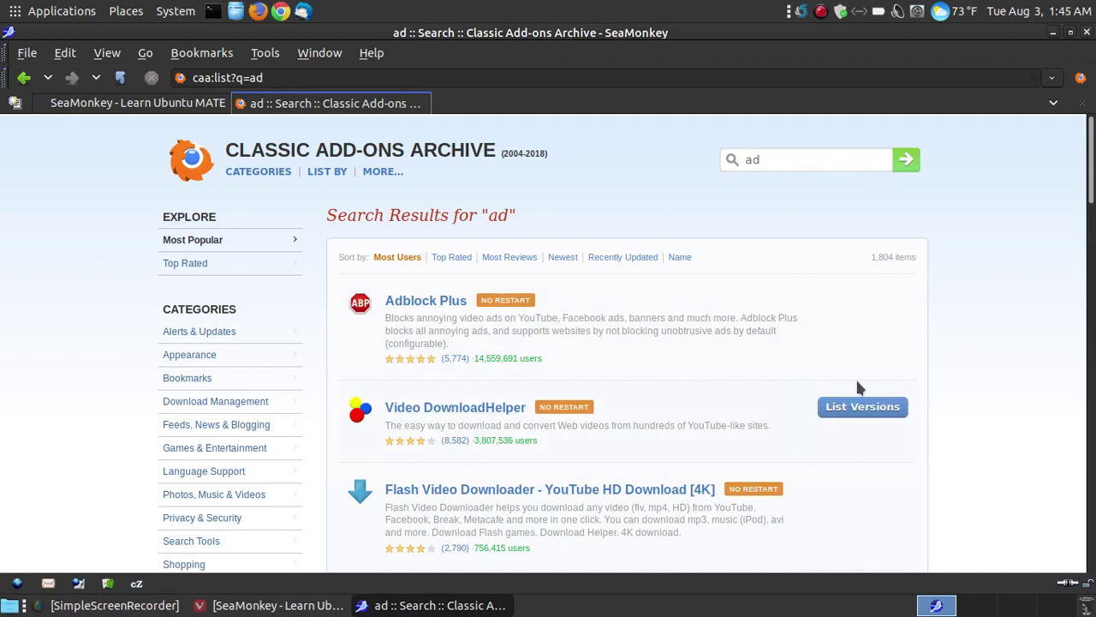
{"action": "scroll", "coordinate": [856, 372], "scroll_direction": "down", "scroll_amount": 4}
{"action": "scroll", "coordinate": [496, 407], "scroll_direction": "down", "scroll_amount": 1}
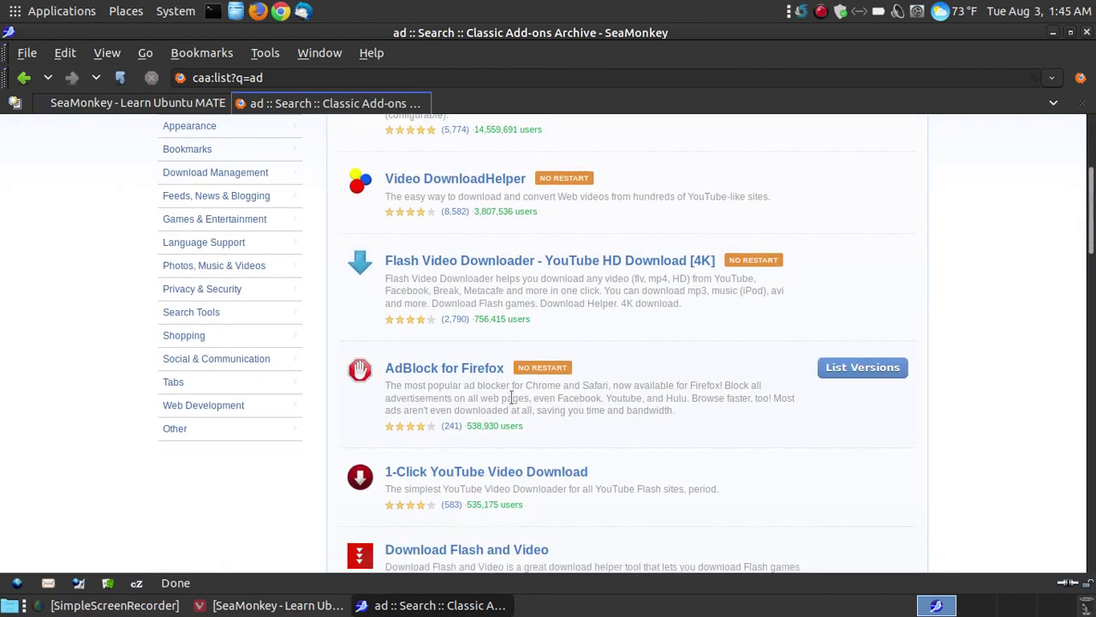
{"action": "scroll", "coordinate": [525, 393], "scroll_direction": "down", "scroll_amount": 1}
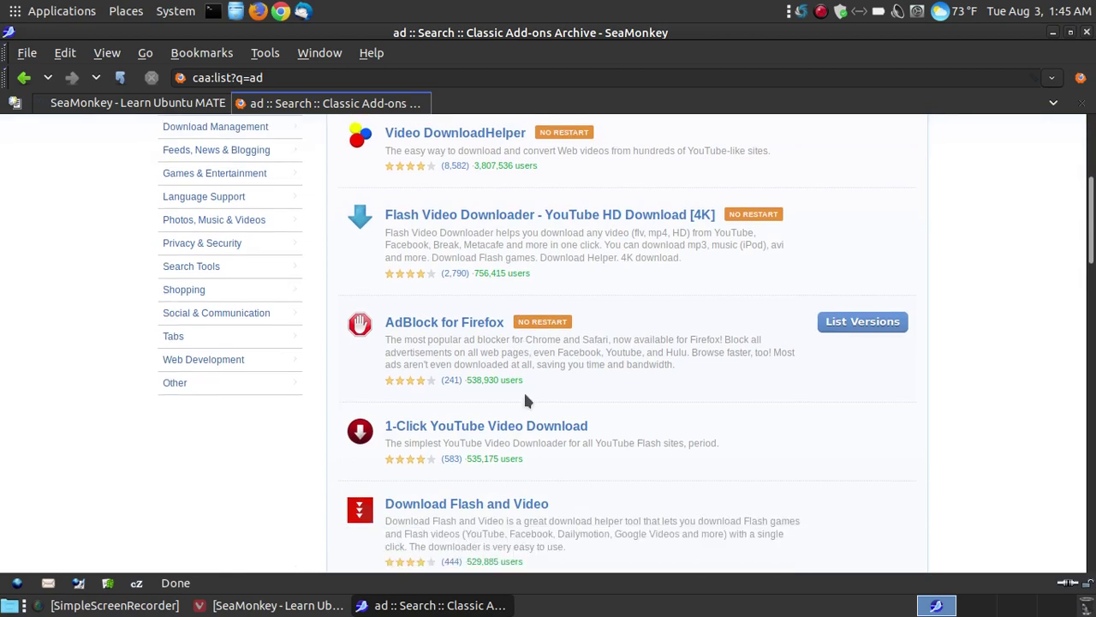
- Close the archive search and follow the guide's link to the uBlock-for-firefox-legacy releases page on GitHub
{"action": "right_click", "coordinate": [387, 110]}
{"action": "left_click", "coordinate": [420, 115]}
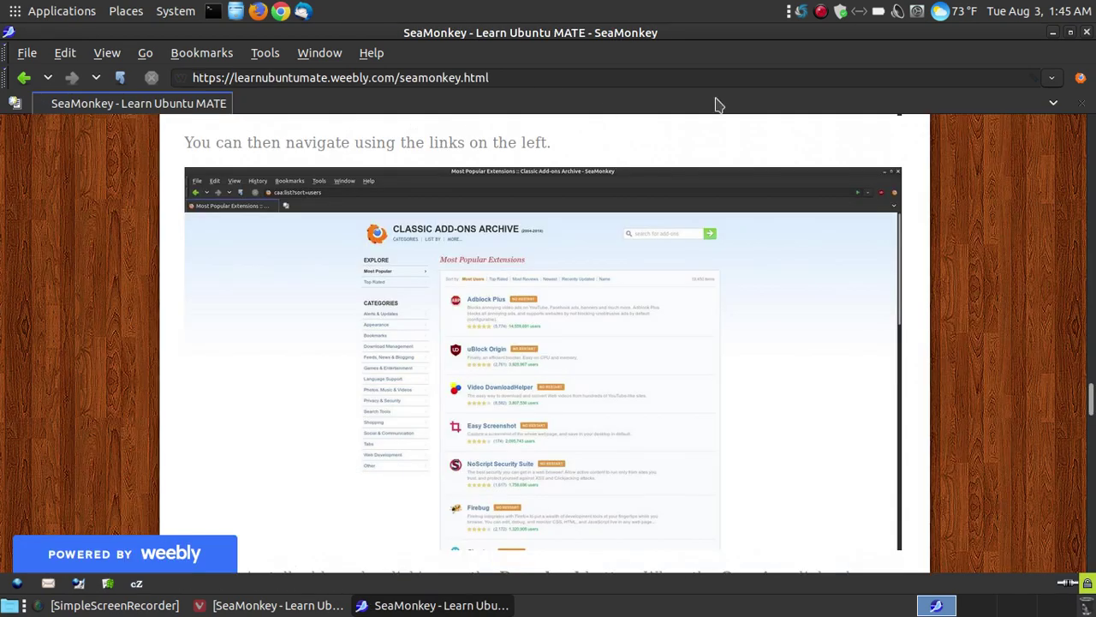
{"action": "scroll", "coordinate": [994, 257], "scroll_direction": "down", "scroll_amount": 2}
{"action": "scroll", "coordinate": [994, 257], "scroll_direction": "down", "scroll_amount": 9}
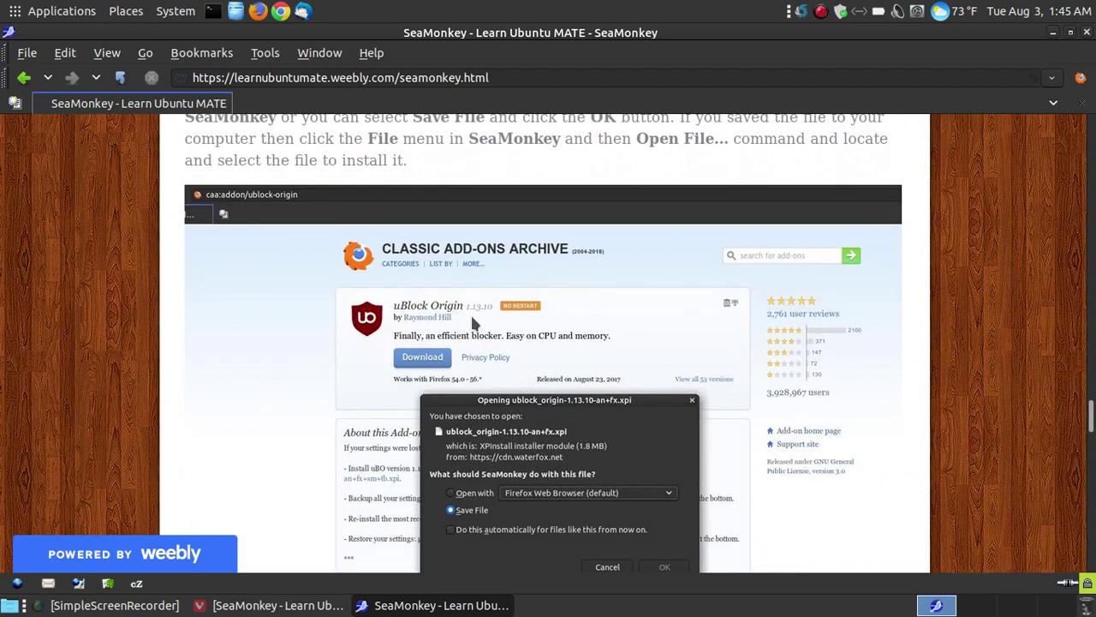
{"action": "scroll", "coordinate": [474, 323], "scroll_direction": "down", "scroll_amount": 1}
{"action": "scroll", "coordinate": [473, 323], "scroll_direction": "up", "scroll_amount": 1}
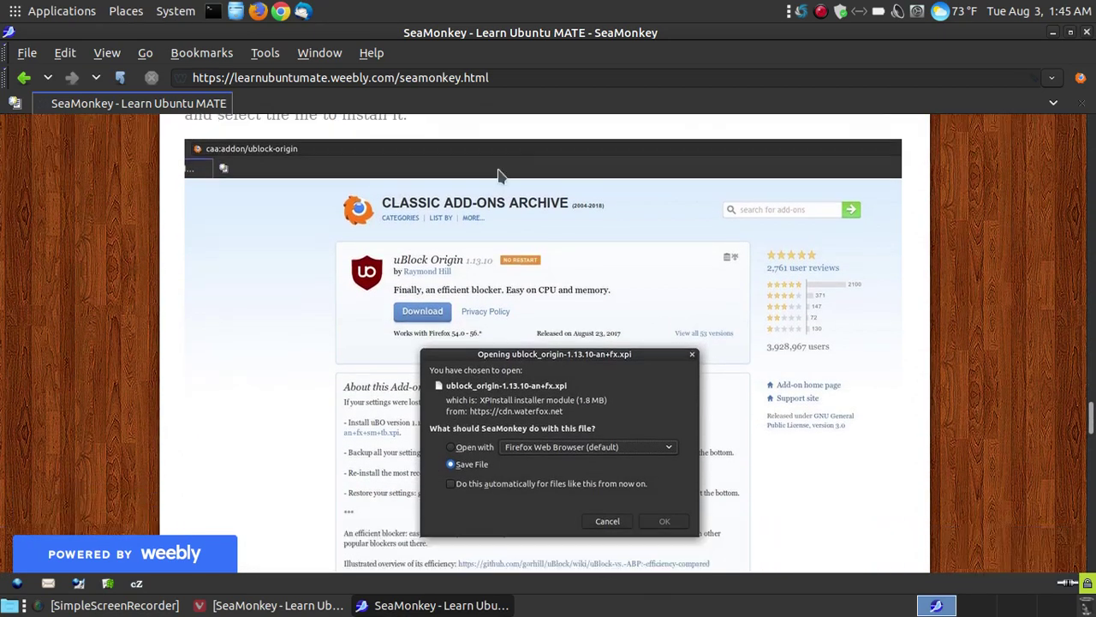
{"action": "scroll", "coordinate": [470, 257], "scroll_direction": "down", "scroll_amount": 5}
{"action": "scroll", "coordinate": [516, 192], "scroll_direction": "down", "scroll_amount": 2}
{"action": "left_click", "coordinate": [631, 335]}
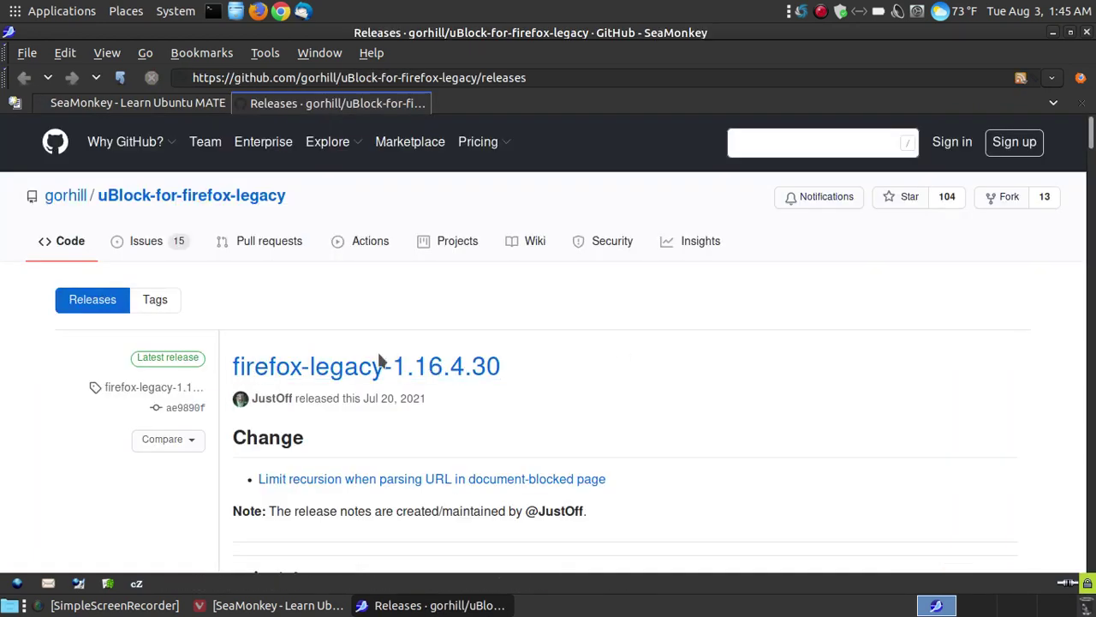
- Install uBlock Origin from uBlock0_1.16.4.30.firefox-legacy.xpi of the latest release and open the Add-ons Manager
{"action": "scroll", "coordinate": [731, 353], "scroll_direction": "down", "scroll_amount": 4}
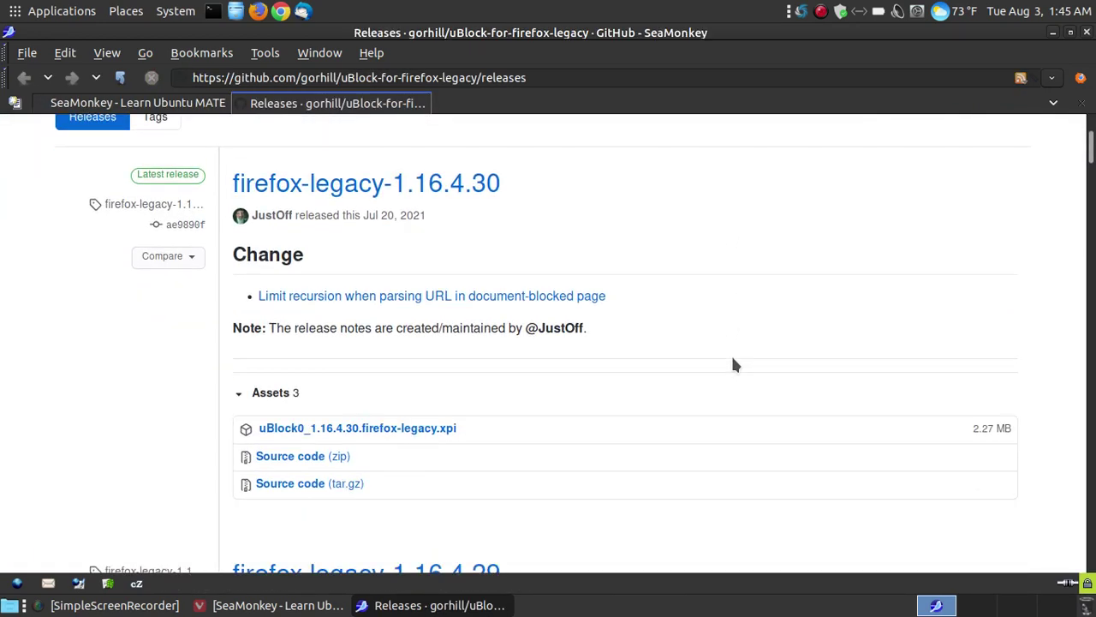
{"action": "left_click", "coordinate": [431, 435]}
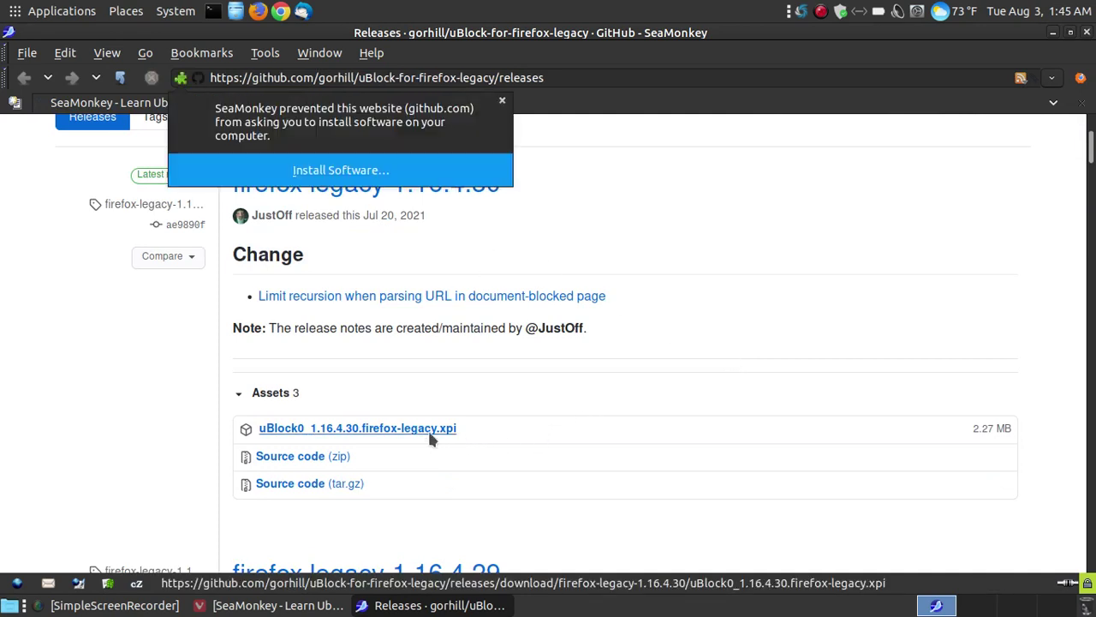
{"action": "left_click", "coordinate": [338, 170]}
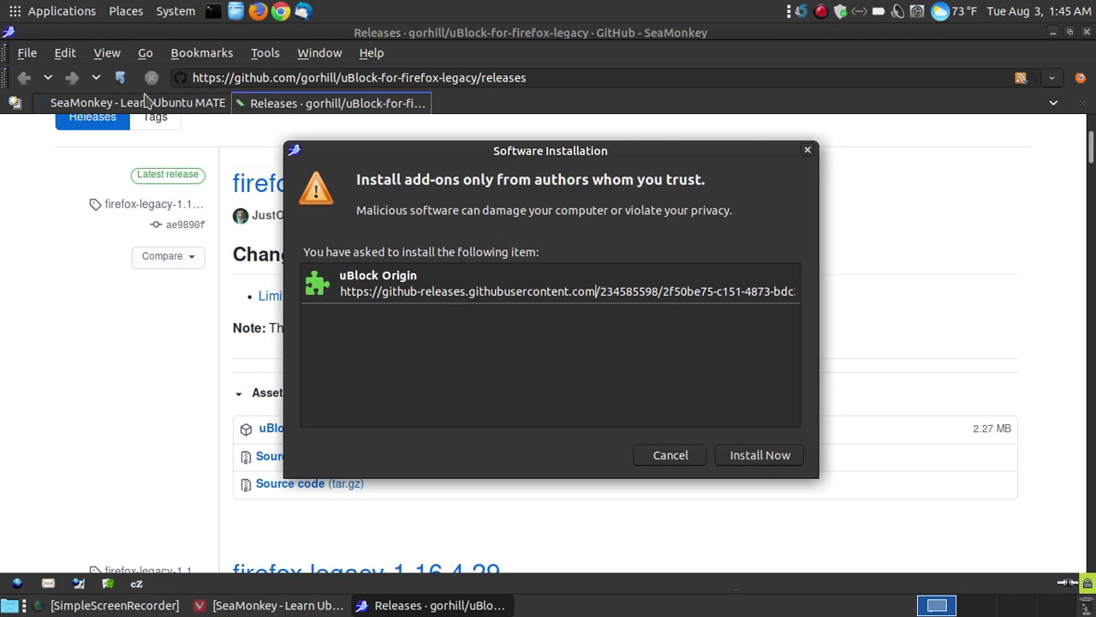
{"action": "left_click", "coordinate": [767, 463]}
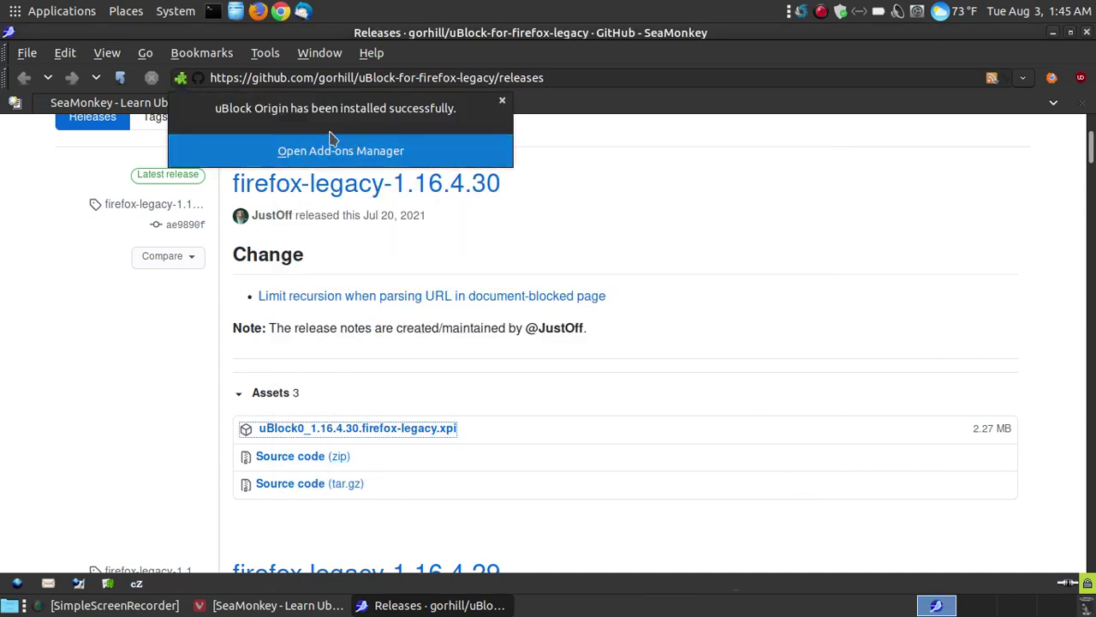
{"action": "left_click", "coordinate": [356, 152]}
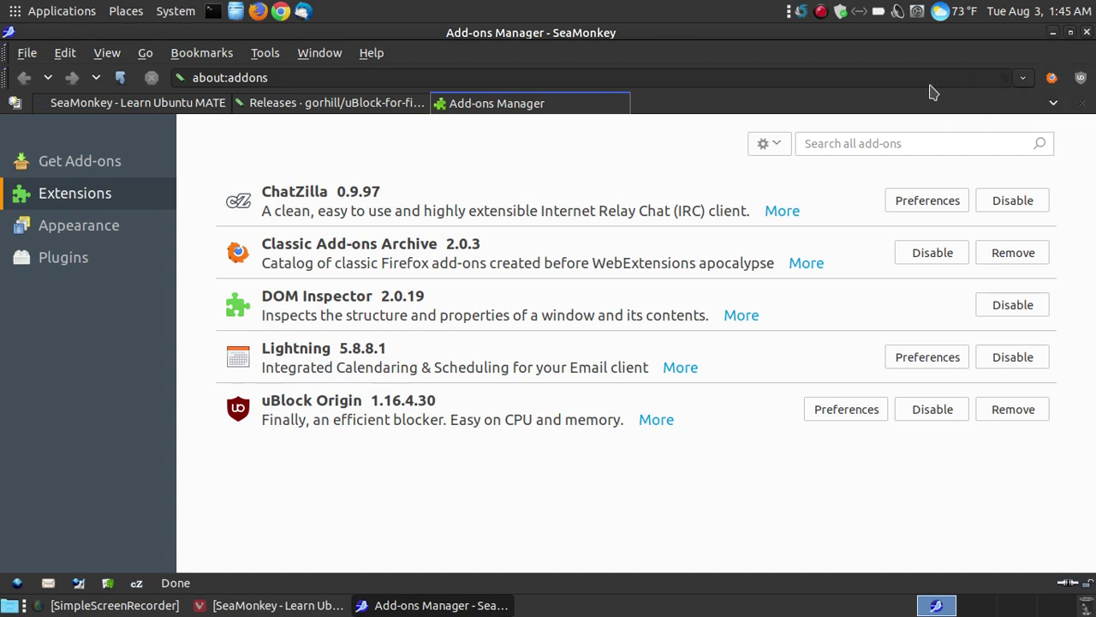
- Customize the navigation toolbar so the uBlock Origin button comes before the Classic Add-ons Archive button
{"action": "right_click", "coordinate": [1081, 86]}
{"action": "left_click", "coordinate": [992, 178]}
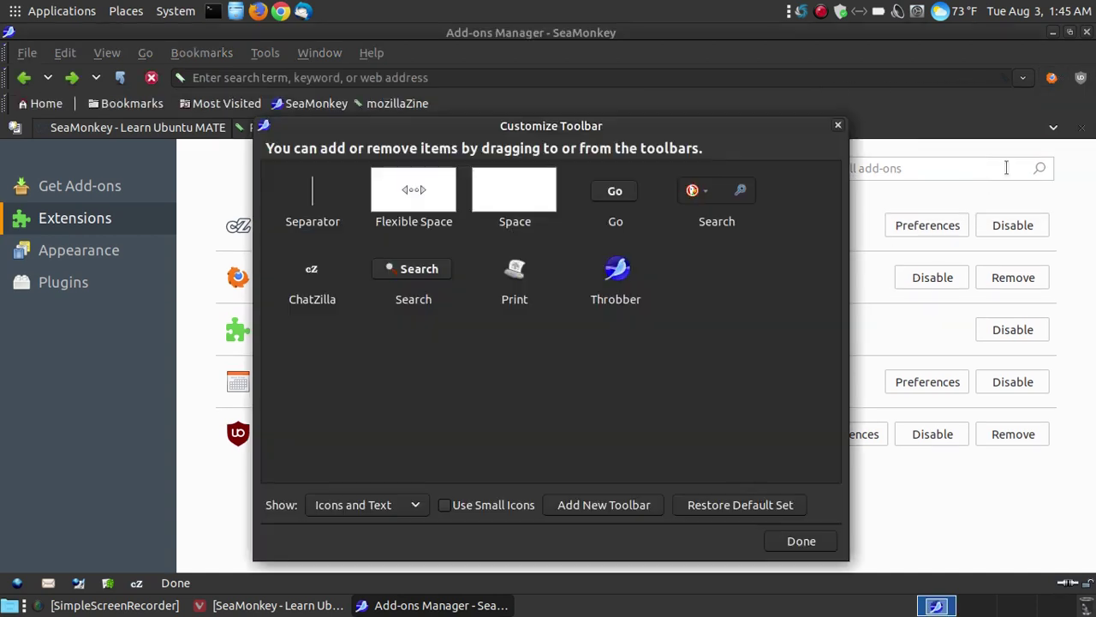
{"action": "left_click_drag", "start_coordinate": [1052, 79], "coordinate": [742, 318]}
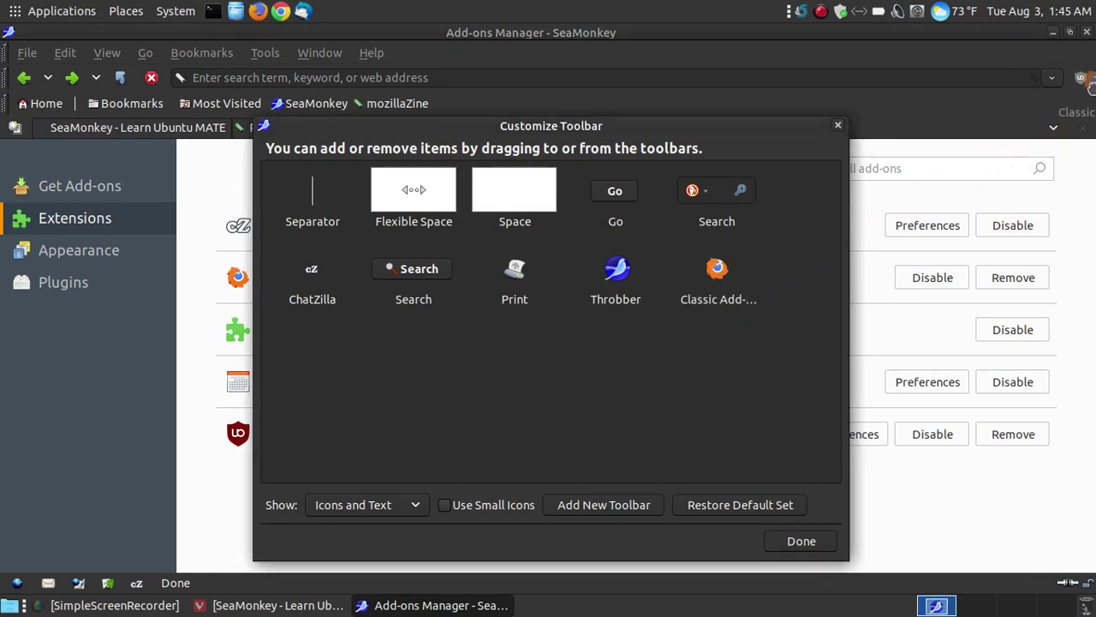
{"action": "left_click_drag", "start_coordinate": [1081, 79], "coordinate": [1081, 77]}
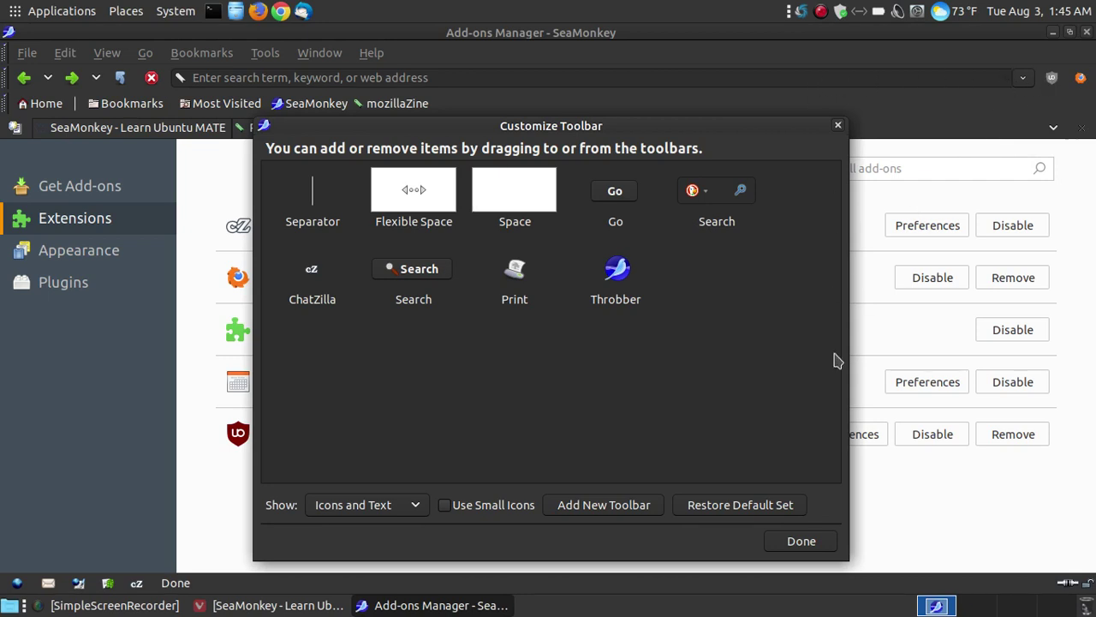
{"action": "left_click", "coordinate": [801, 540]}
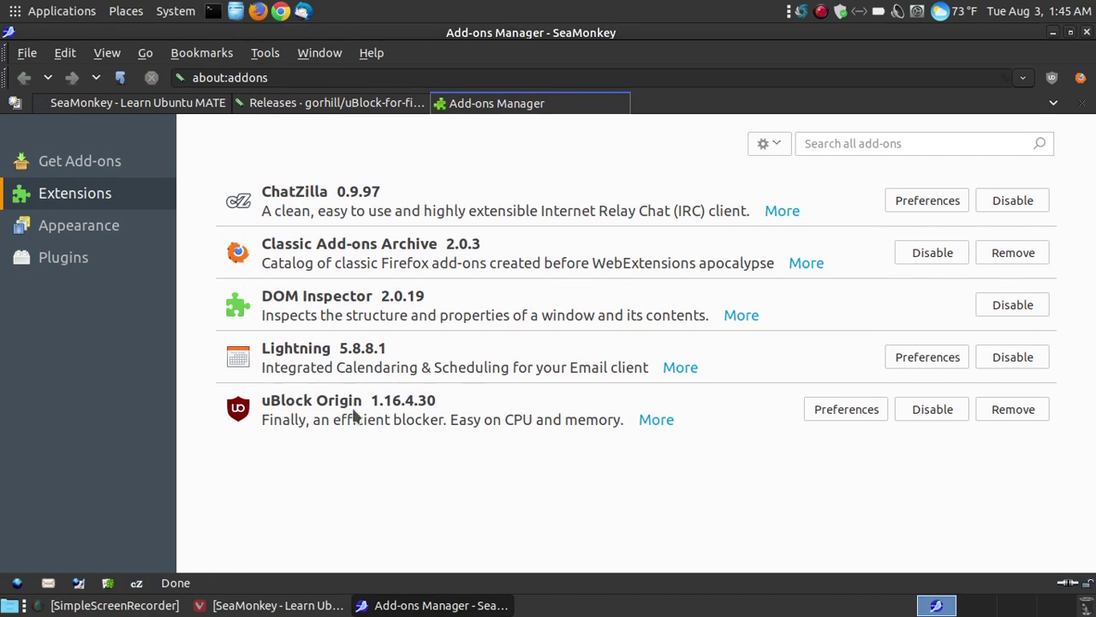
- Close the Add-ons Manager and the uBlock GitHub releases page, returning to the guide
{"action": "right_click", "coordinate": [581, 103]}
{"action": "left_click", "coordinate": [604, 109]}
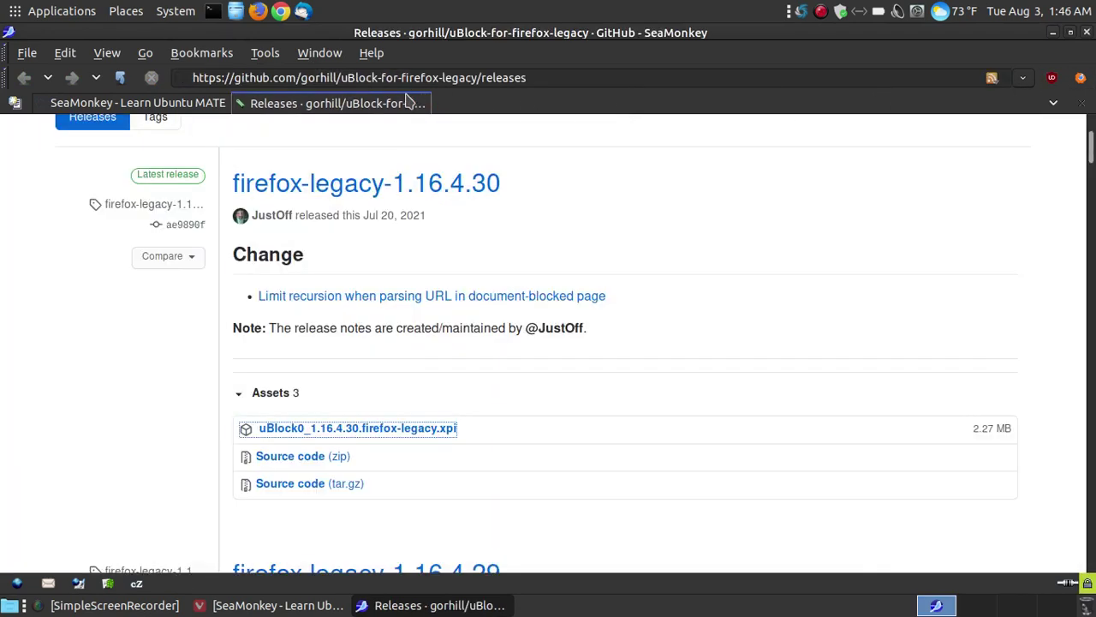
{"action": "right_click", "coordinate": [410, 103]}
{"action": "left_click", "coordinate": [441, 108]}
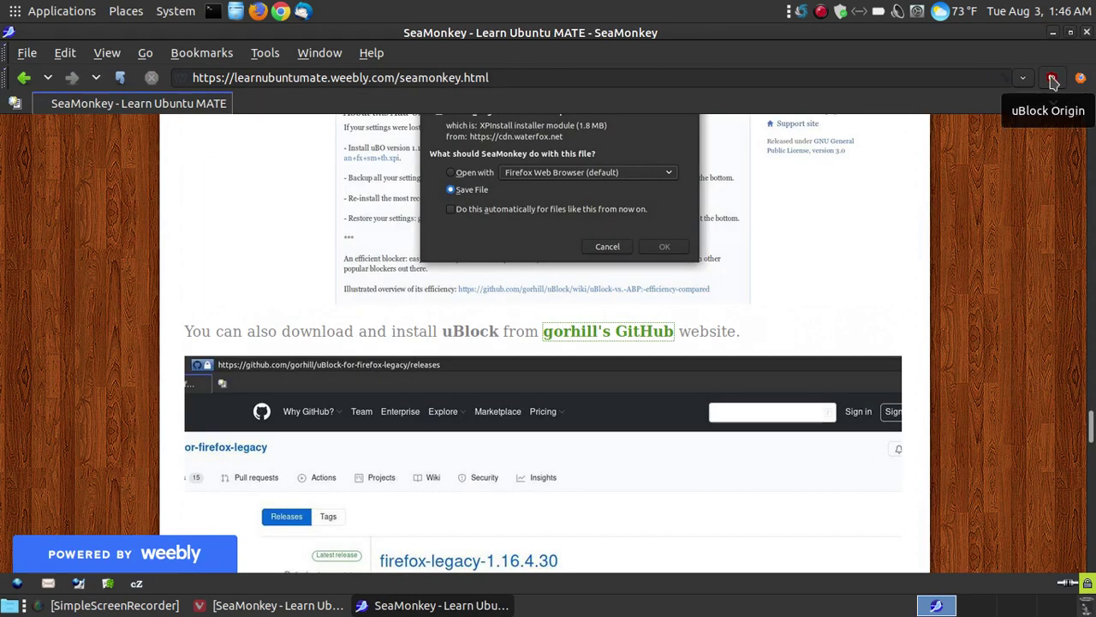
- Continue in the guide to the part on YouTube ads, and check uBlock Origin's blocking statistics for the page
{"action": "left_click_drag", "start_coordinate": [1091, 421], "coordinate": [1092, 493]}
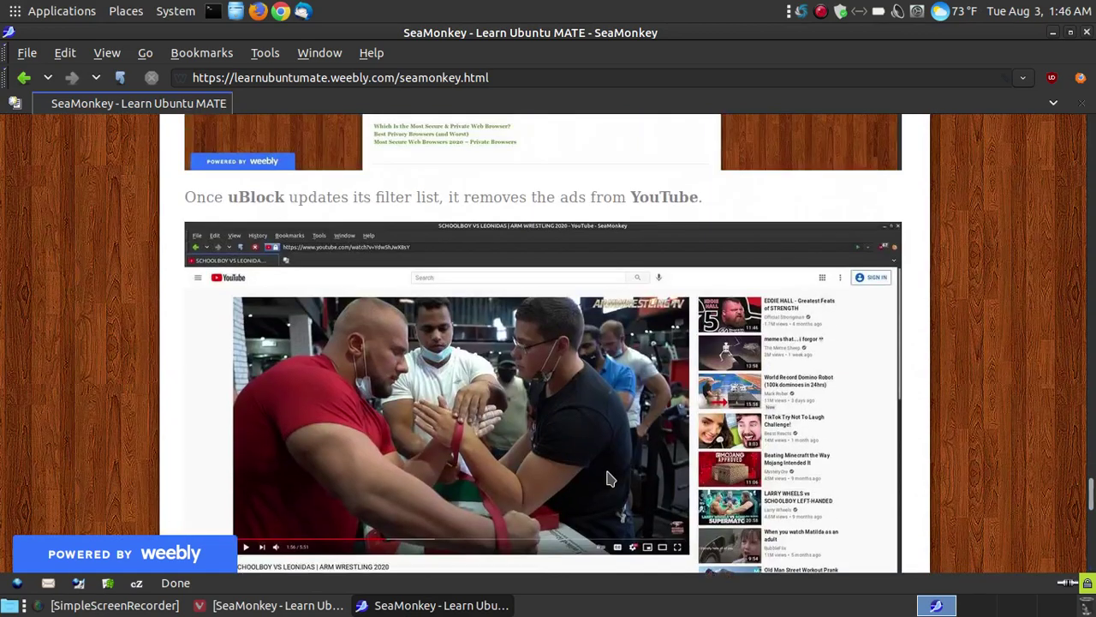
{"action": "left_click", "coordinate": [1054, 78]}
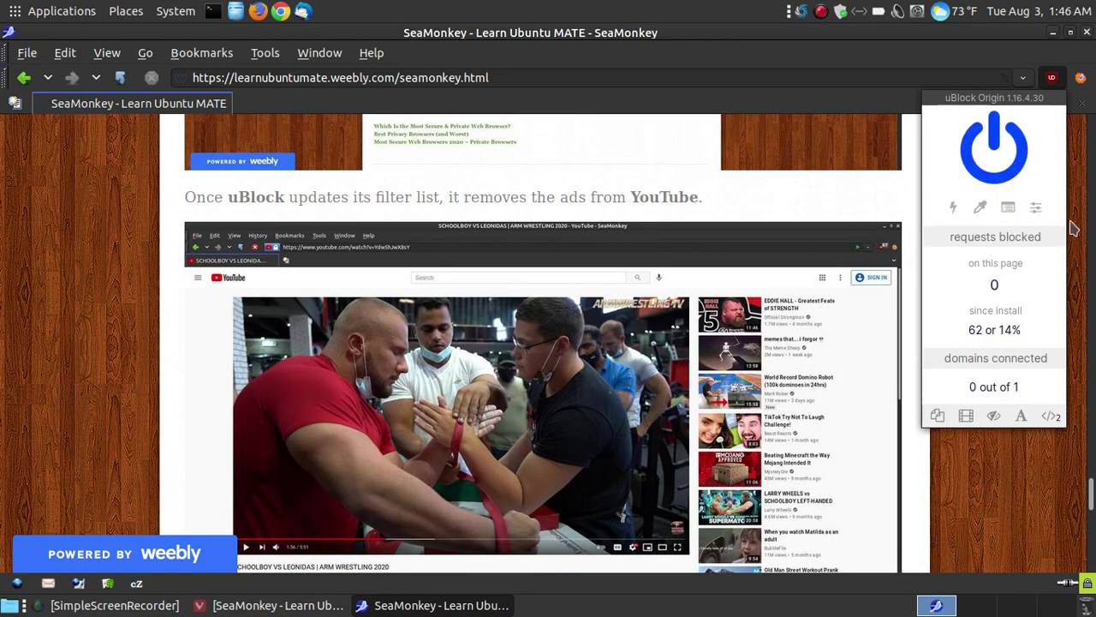
{"action": "left_click", "coordinate": [1039, 469]}
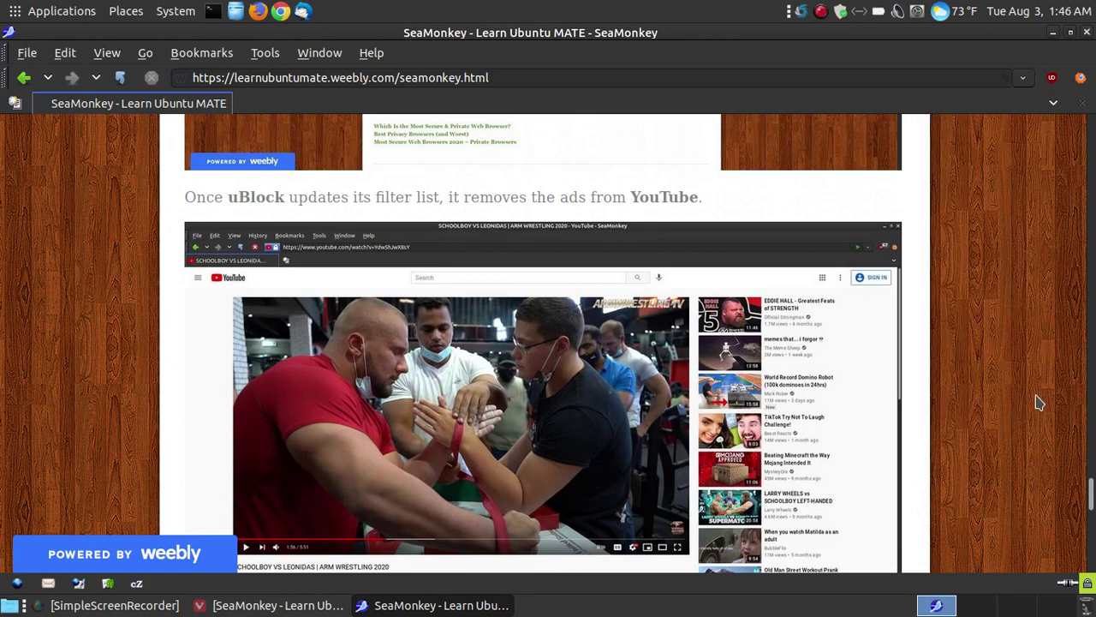
- Find the Sea Fox recommendation in the guide and follow its link to the add-on page
{"action": "scroll", "coordinate": [1039, 403], "scroll_direction": "down", "scroll_amount": 1}
{"action": "left_click_drag", "start_coordinate": [1090, 487], "coordinate": [1092, 276]}
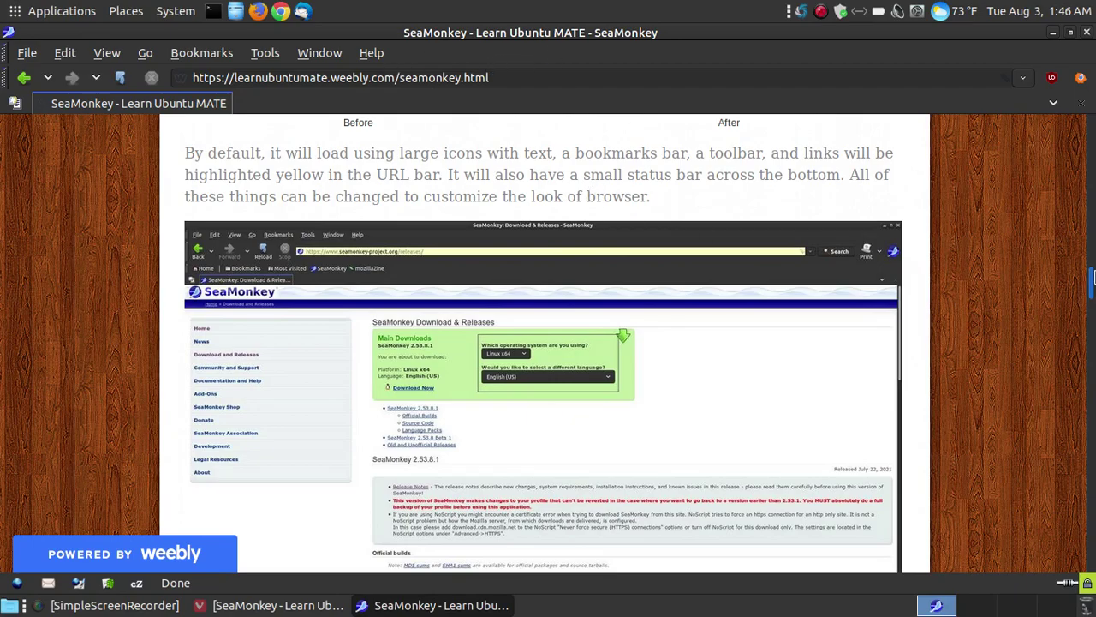
{"action": "left_click_drag", "start_coordinate": [1093, 277], "coordinate": [1093, 431]}
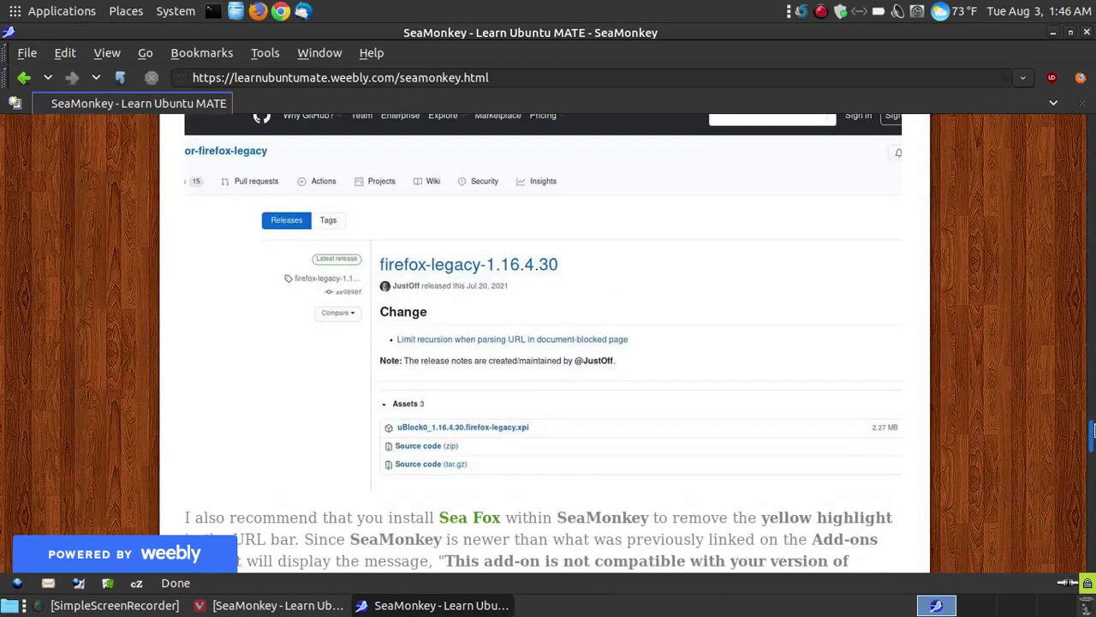
{"action": "scroll", "coordinate": [1065, 408], "scroll_direction": "down", "scroll_amount": 5}
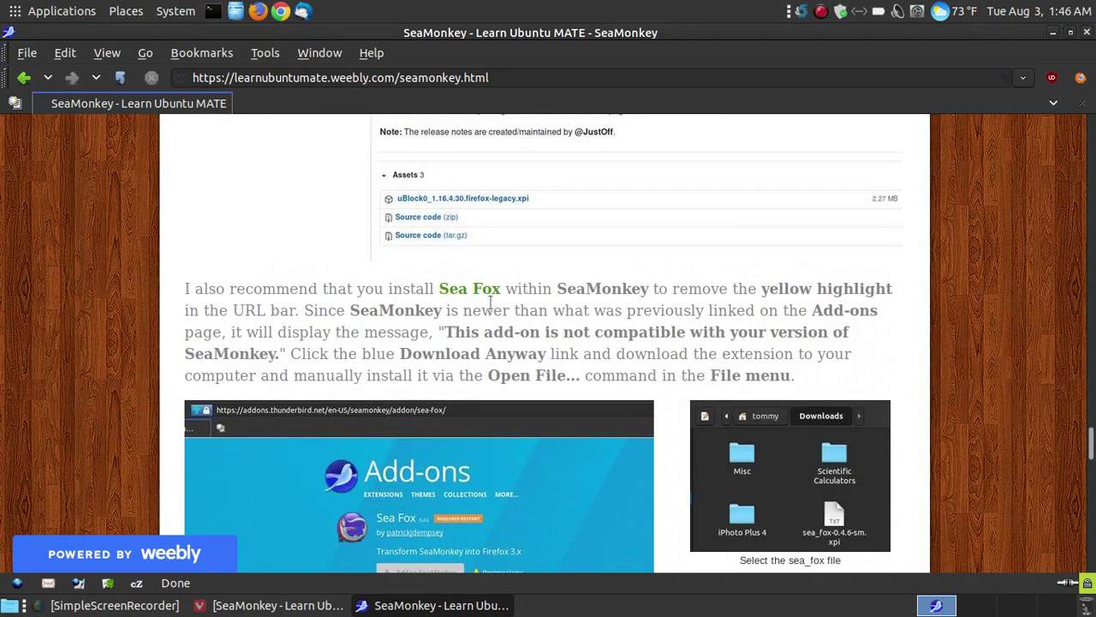
{"action": "left_click", "coordinate": [489, 291]}
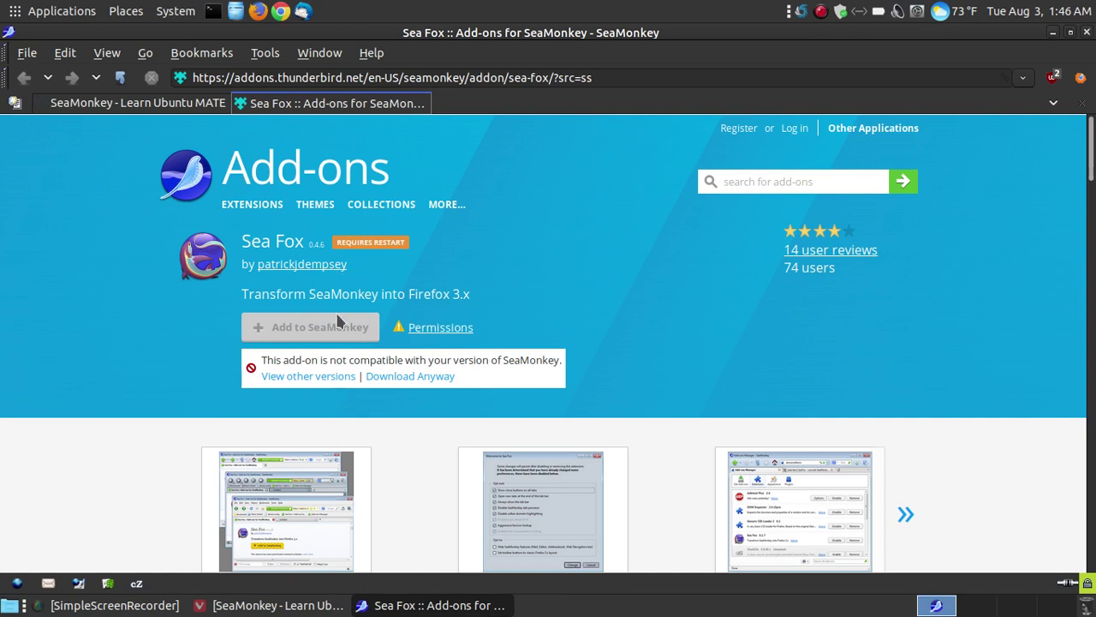
{"action": "left_click", "coordinate": [435, 378]}
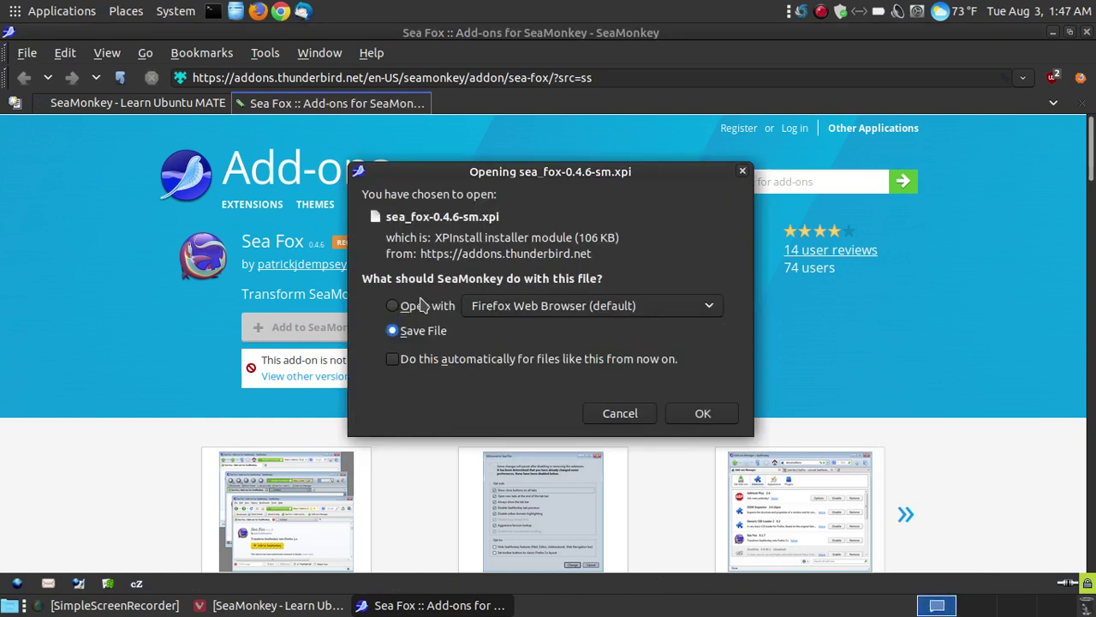
{"action": "left_click", "coordinate": [695, 415]}
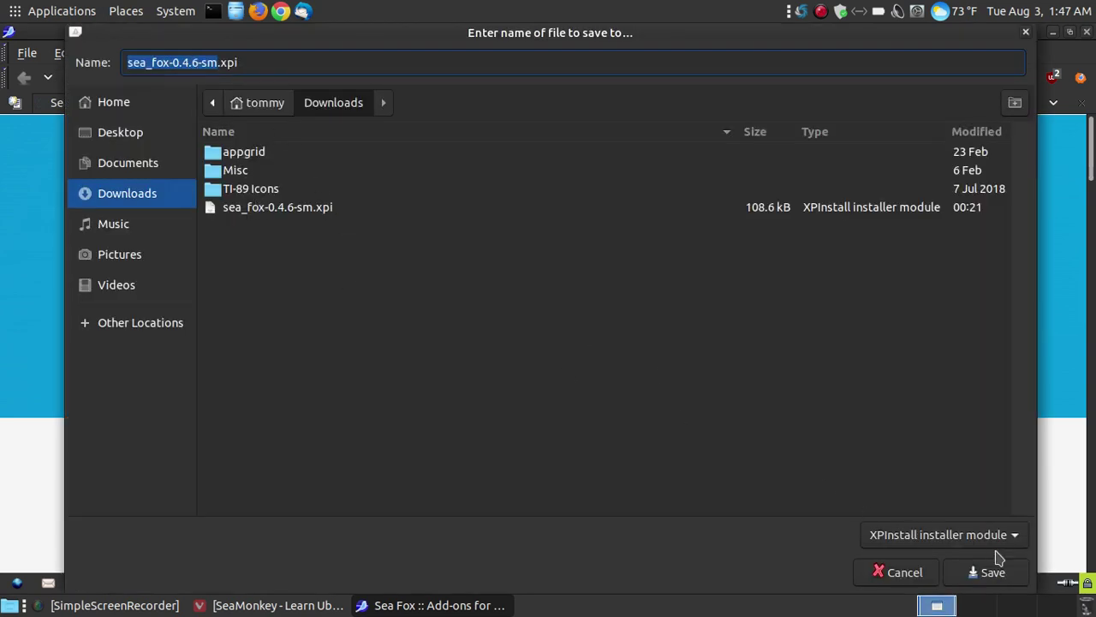
{"action": "left_click", "coordinate": [891, 572]}
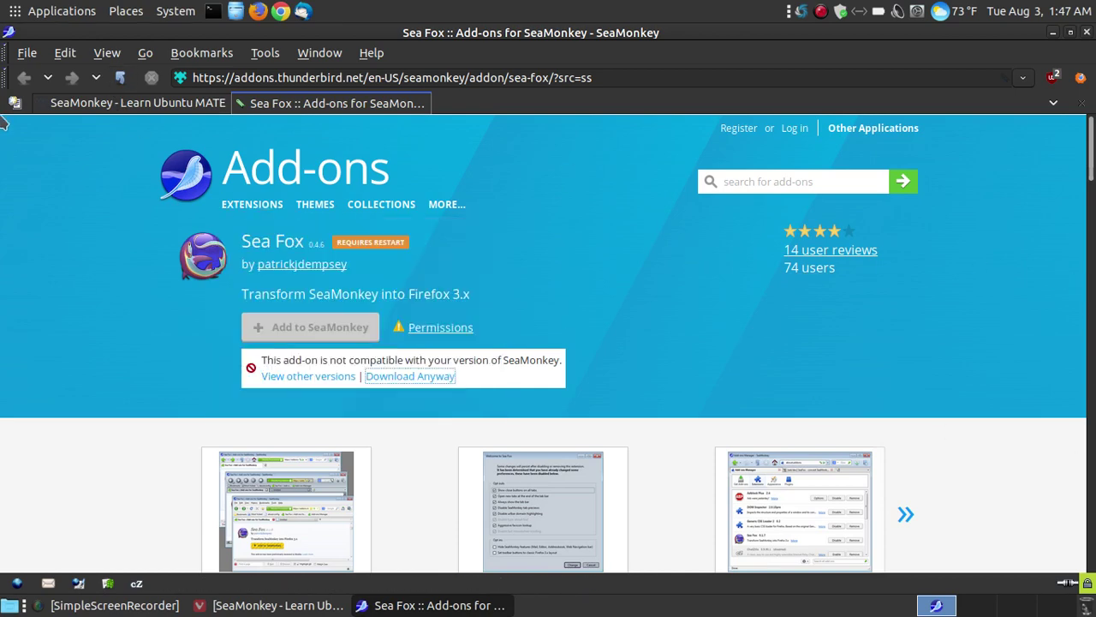
- Install Sea Fox from the sea_fox-0.4.6-sm.xpi file in Downloads and restart SeaMonkey
{"action": "left_click", "coordinate": [27, 53]}
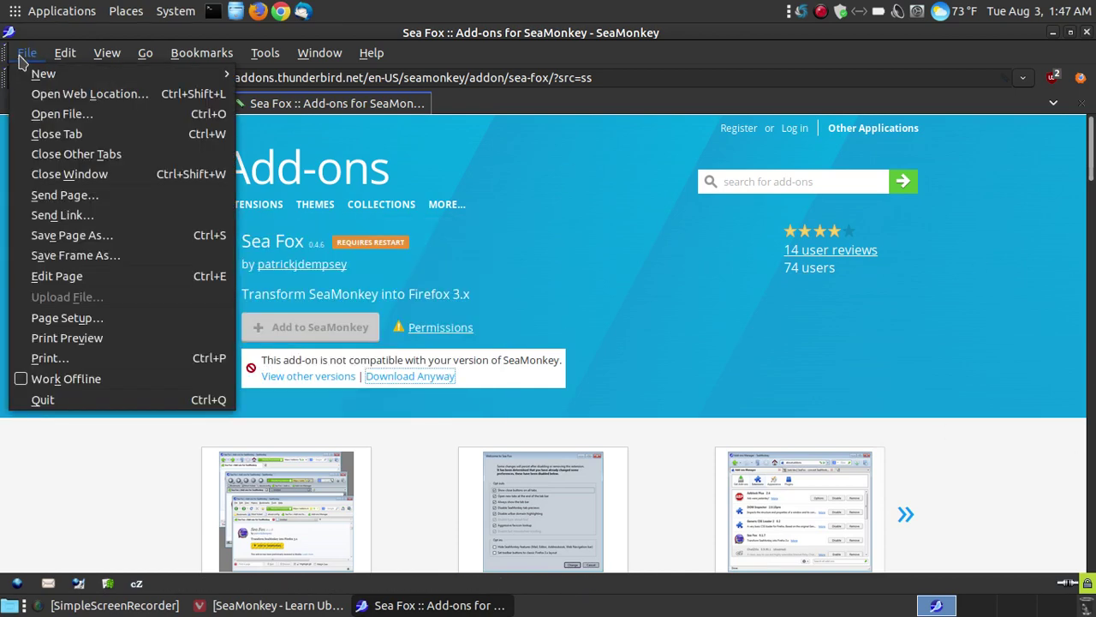
{"action": "left_click", "coordinate": [53, 110]}
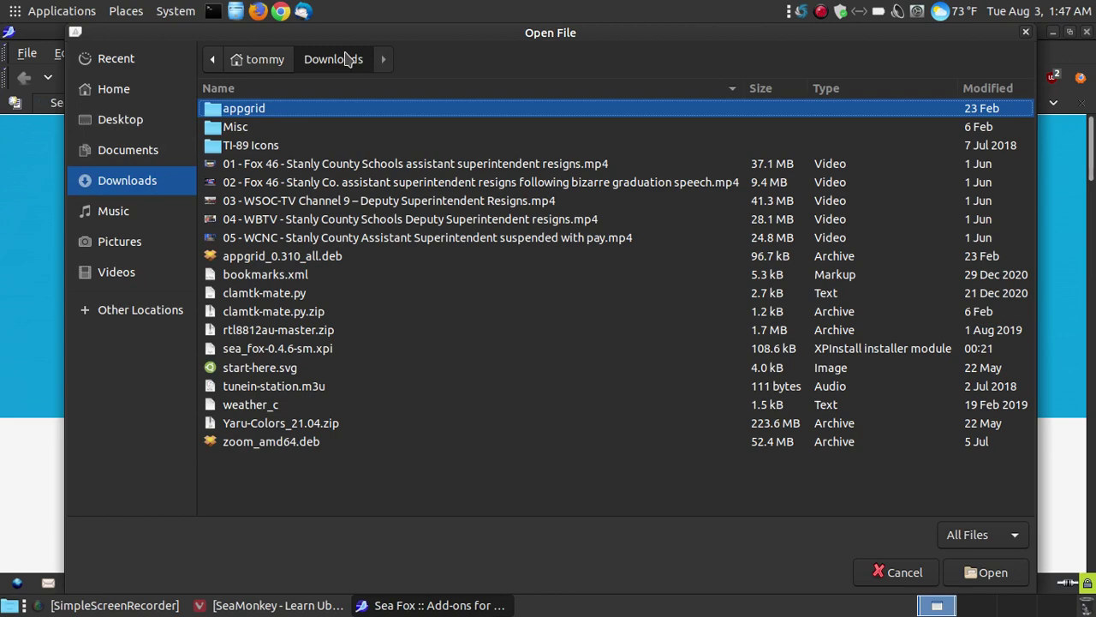
{"action": "left_click", "coordinate": [263, 351]}
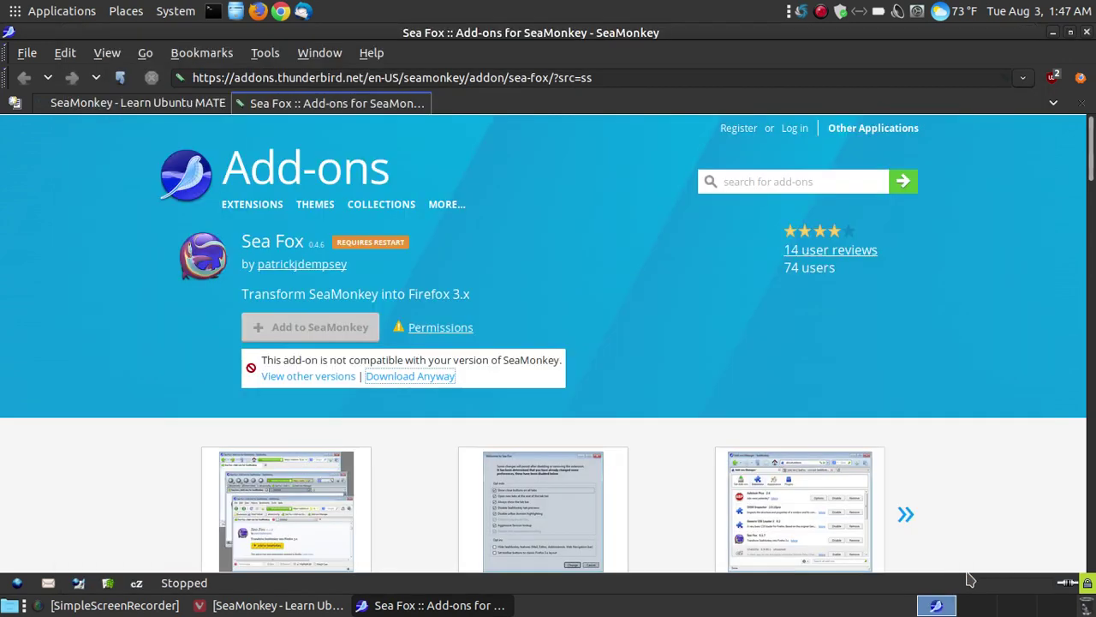
{"action": "left_click", "coordinate": [970, 574]}
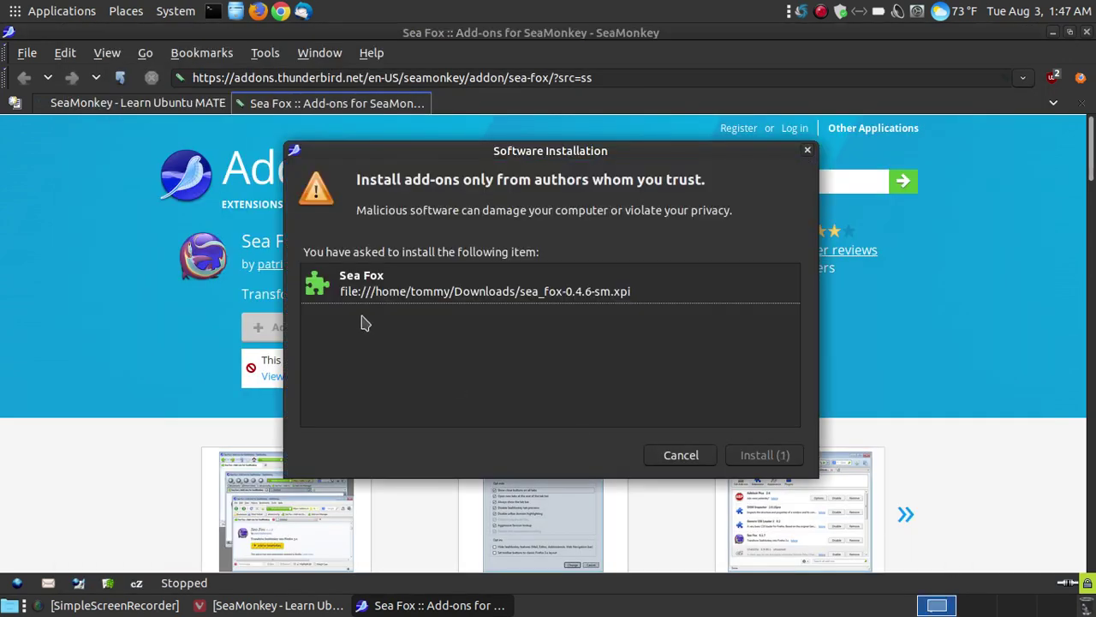
{"action": "left_click", "coordinate": [757, 456]}
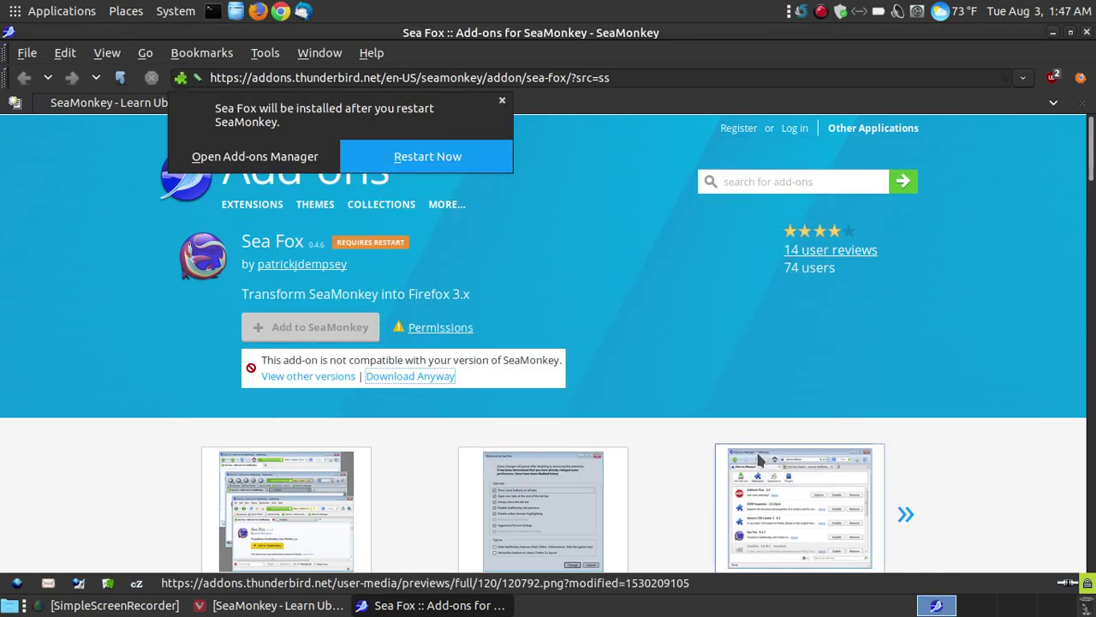
{"action": "left_click", "coordinate": [406, 156]}
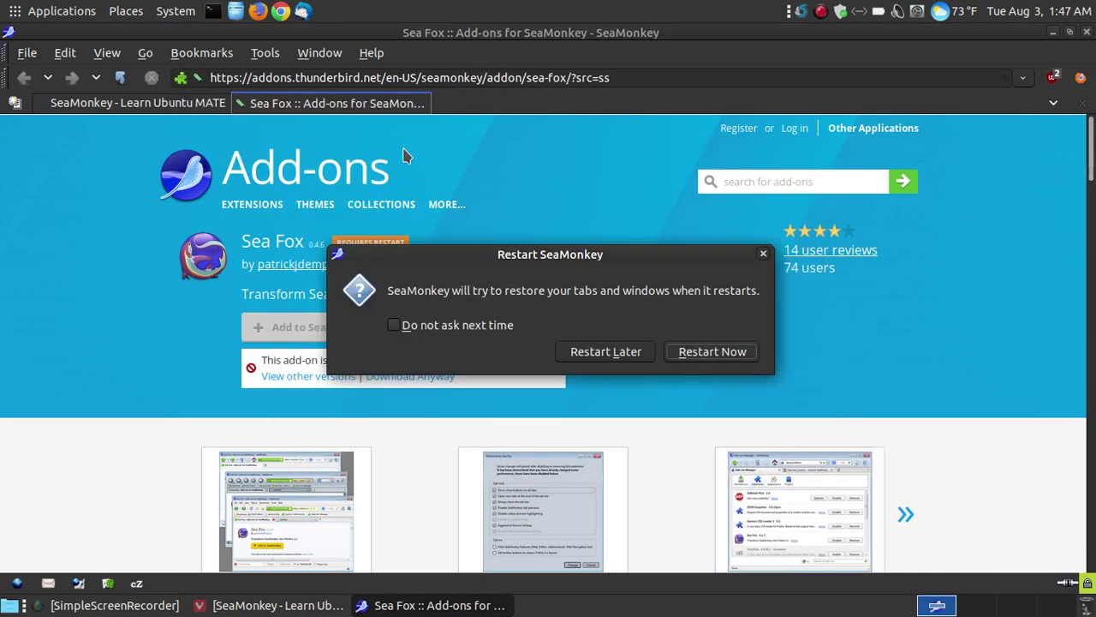
{"action": "left_click", "coordinate": [694, 353]}
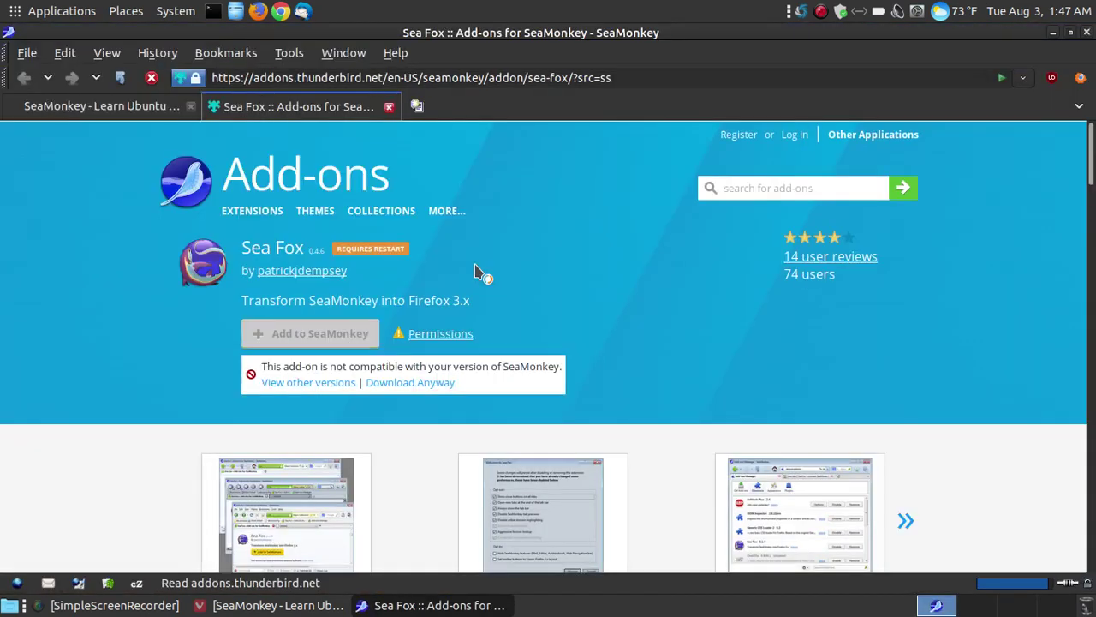
- Switch to the guide in Vivaldi, review its default client and default appearance sections, and minimize that window
{"action": "mouse_move", "coordinate": [421, 210]}
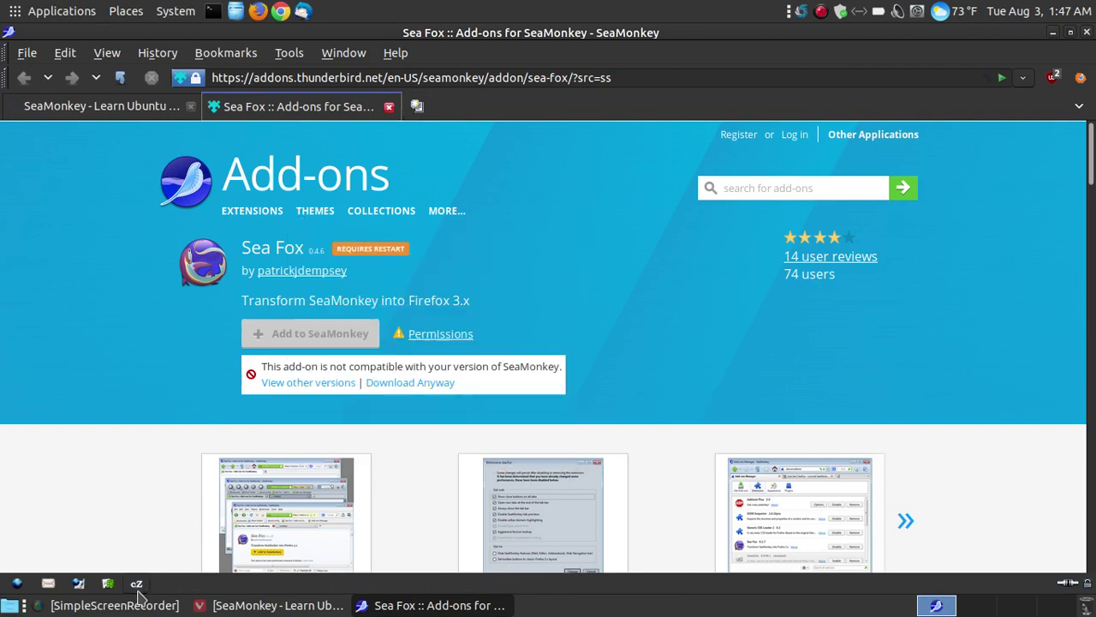
{"action": "left_click", "coordinate": [265, 604]}
{"action": "scroll", "coordinate": [908, 309], "scroll_direction": "down", "scroll_amount": 9}
{"action": "scroll", "coordinate": [911, 312], "scroll_direction": "down", "scroll_amount": 3}
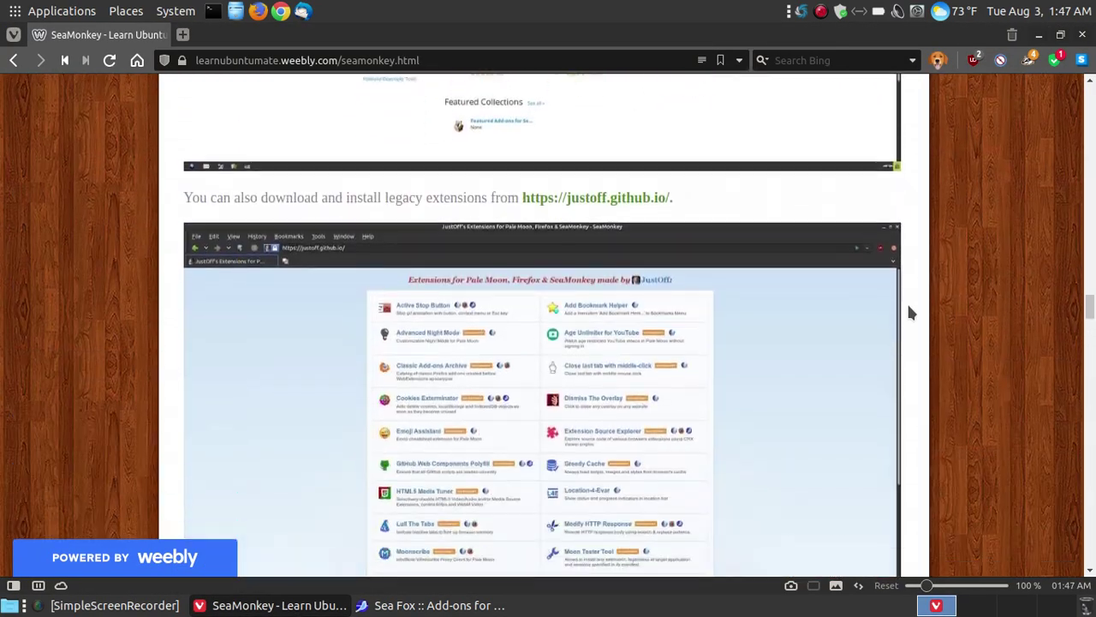
{"action": "scroll", "coordinate": [910, 313], "scroll_direction": "down", "scroll_amount": 10}
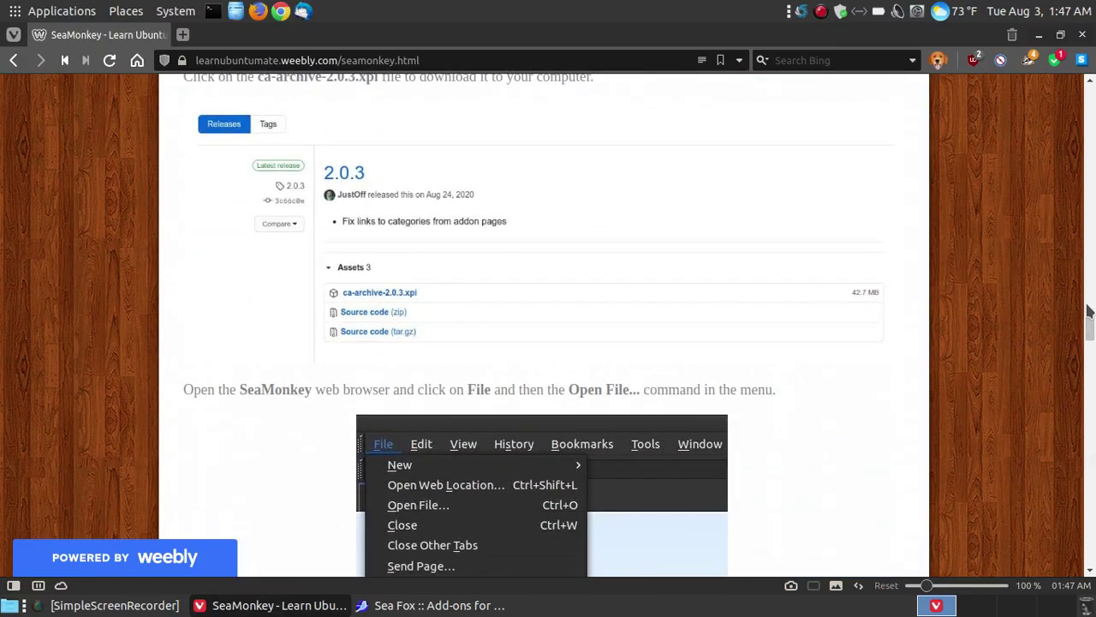
{"action": "left_click_drag", "start_coordinate": [1090, 310], "coordinate": [1090, 248]}
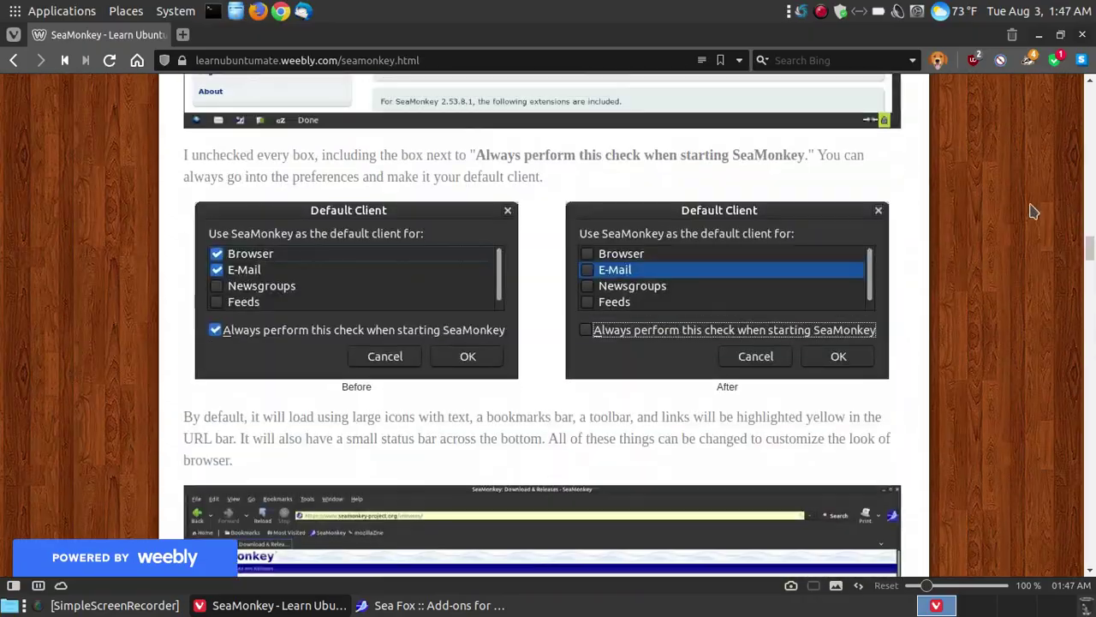
{"action": "left_click", "coordinate": [1038, 36]}
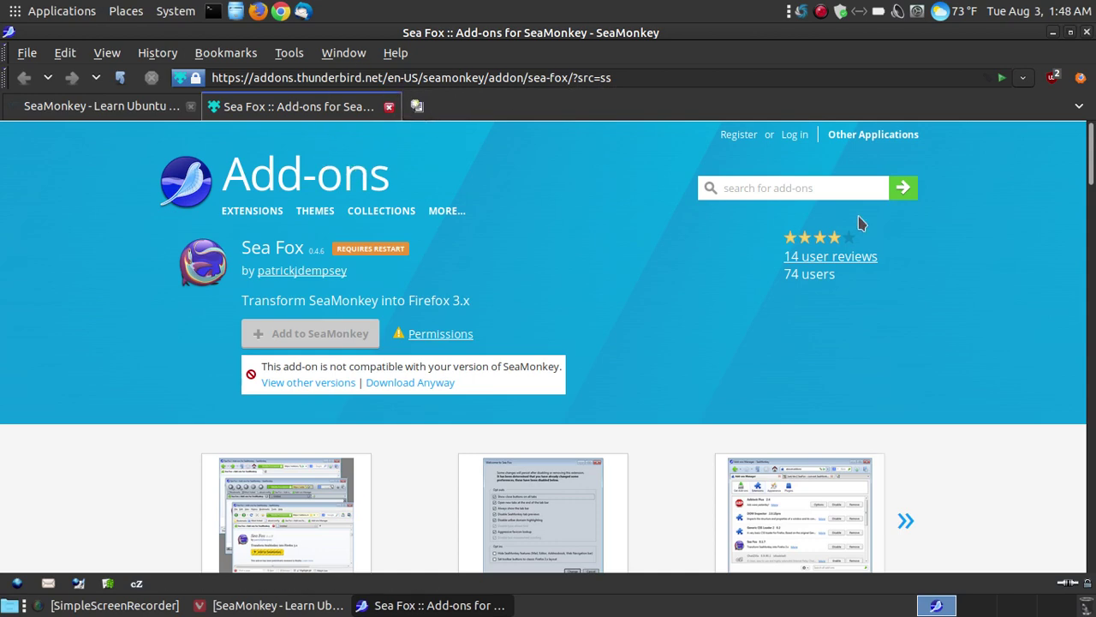
- Close the Sea Fox page and go back in the guide to the SeaMonkey Add-ons URL section
{"action": "left_click", "coordinate": [390, 108]}
{"action": "scroll", "coordinate": [901, 269], "scroll_direction": "down", "scroll_amount": 4}
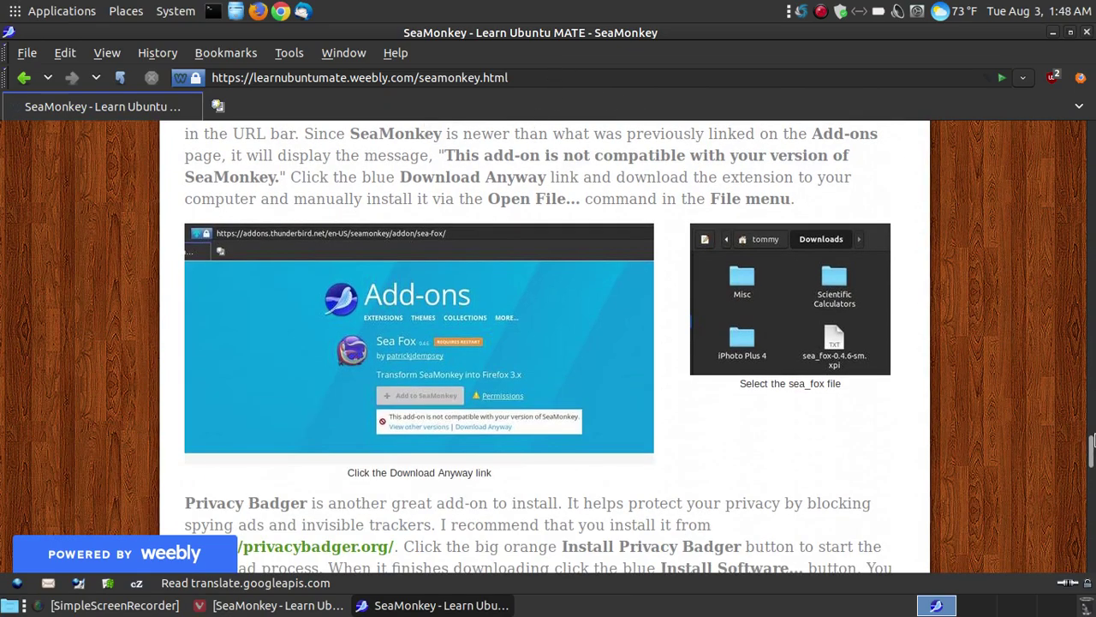
{"action": "left_click_drag", "start_coordinate": [1092, 450], "coordinate": [1086, 323]}
{"action": "scroll", "coordinate": [632, 498], "scroll_direction": "down", "scroll_amount": 2}
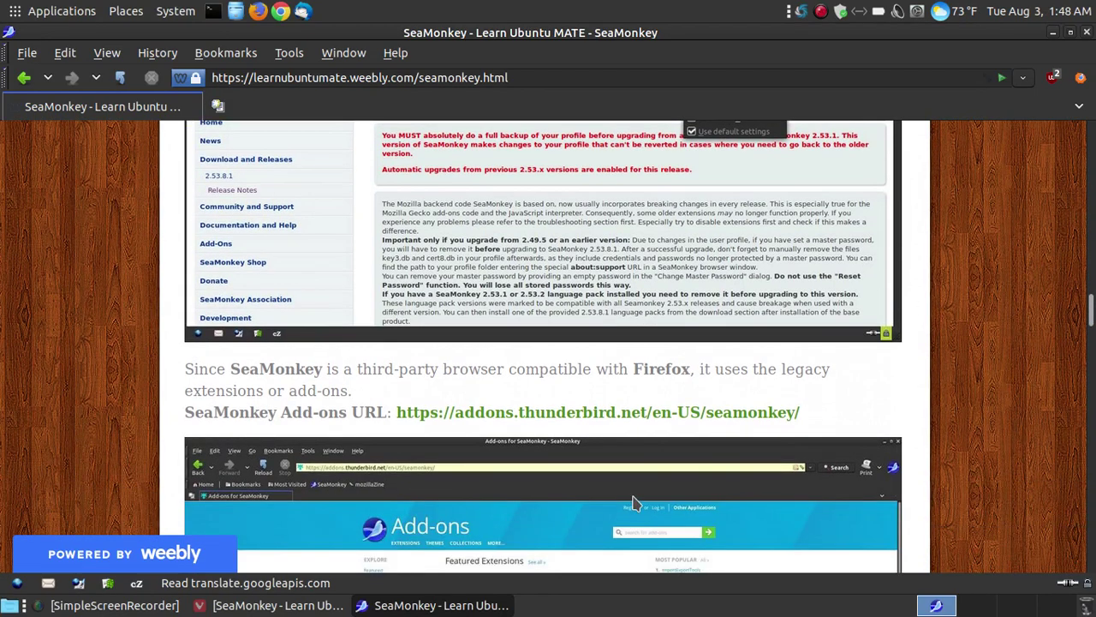
- View the Classic Add-ons Archive's popular tags page and close it again
{"action": "left_click", "coordinate": [1055, 79]}
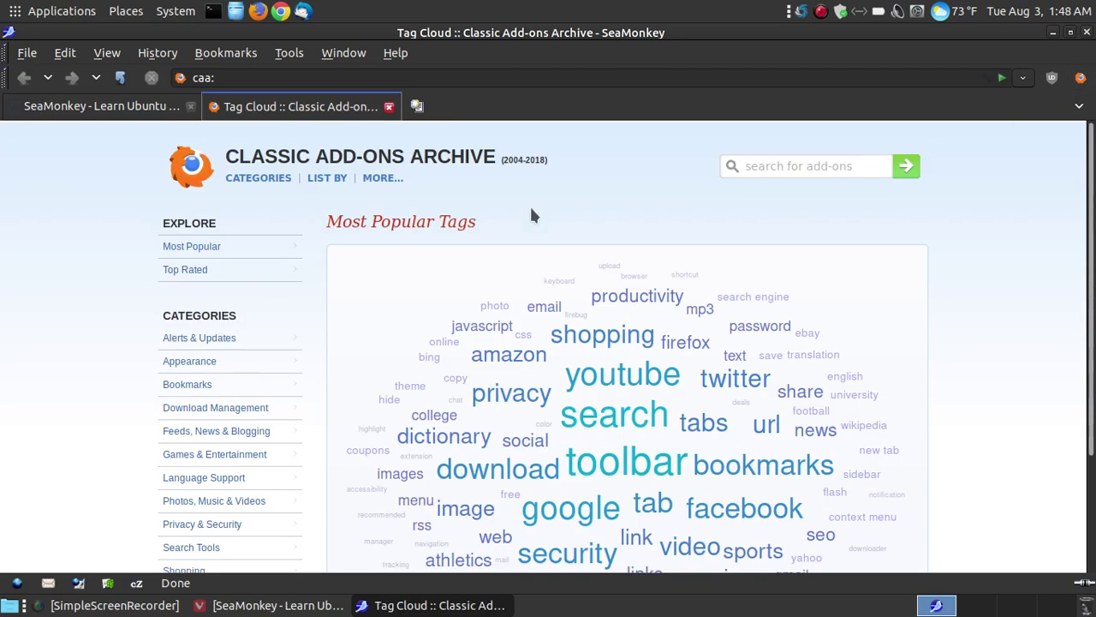
{"action": "left_click", "coordinate": [389, 107]}
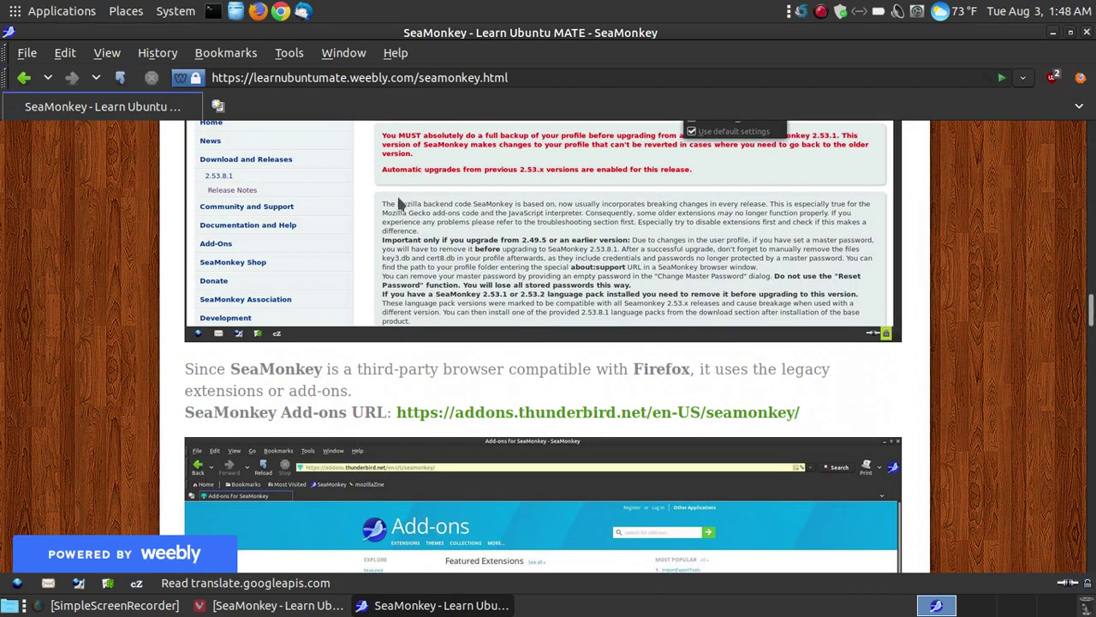
- Check SeaMonkey for software updates and dismiss the update window
{"action": "left_click", "coordinate": [395, 53]}
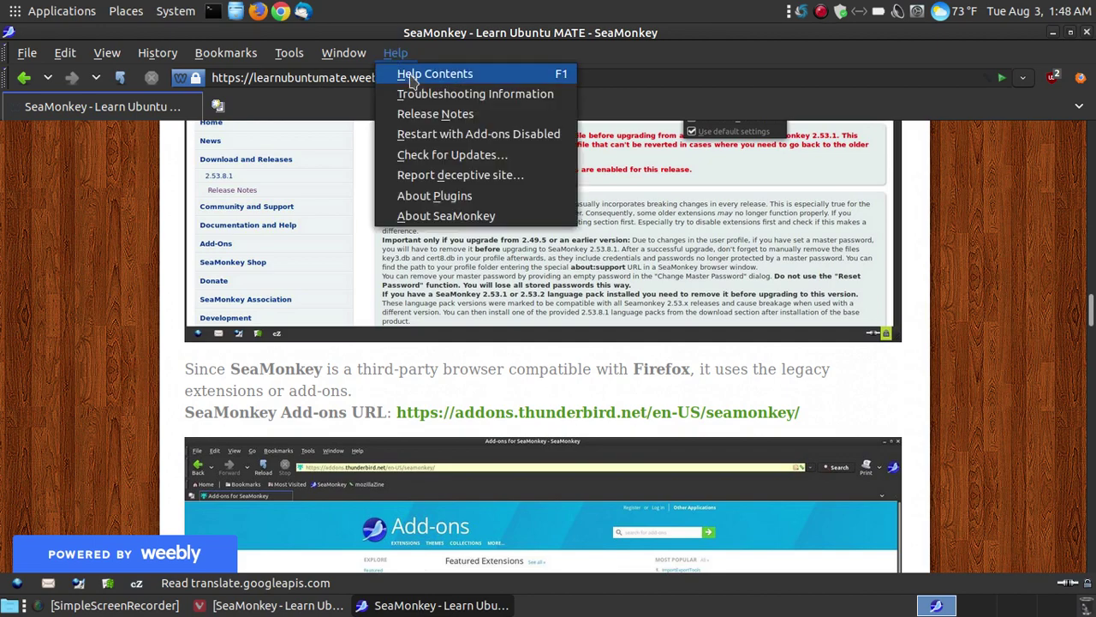
{"action": "left_click", "coordinate": [488, 163]}
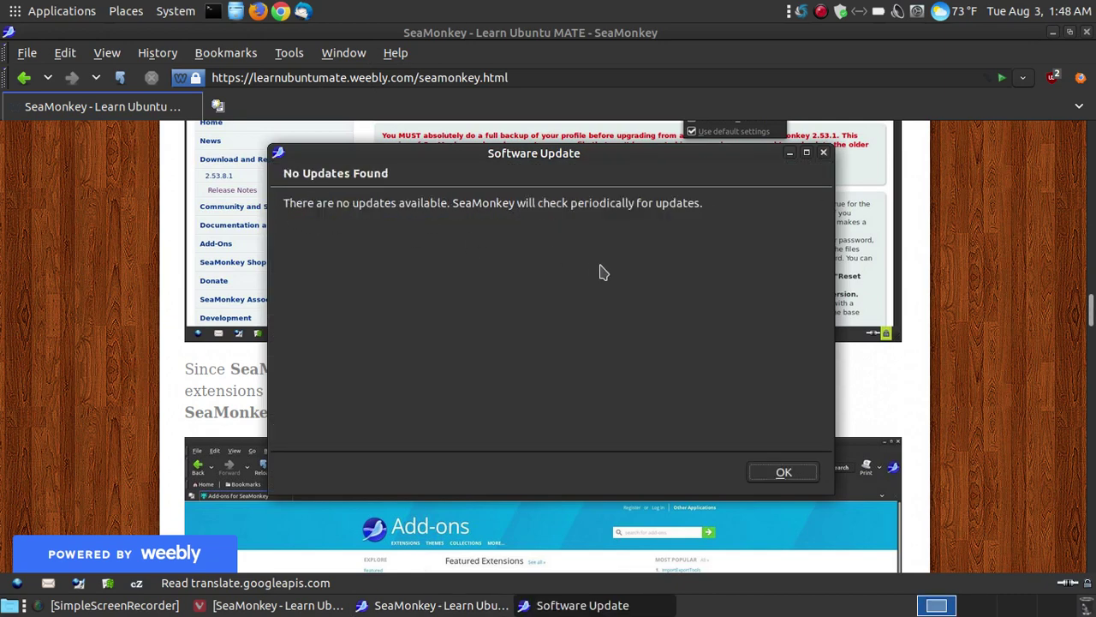
{"action": "left_click", "coordinate": [783, 474]}
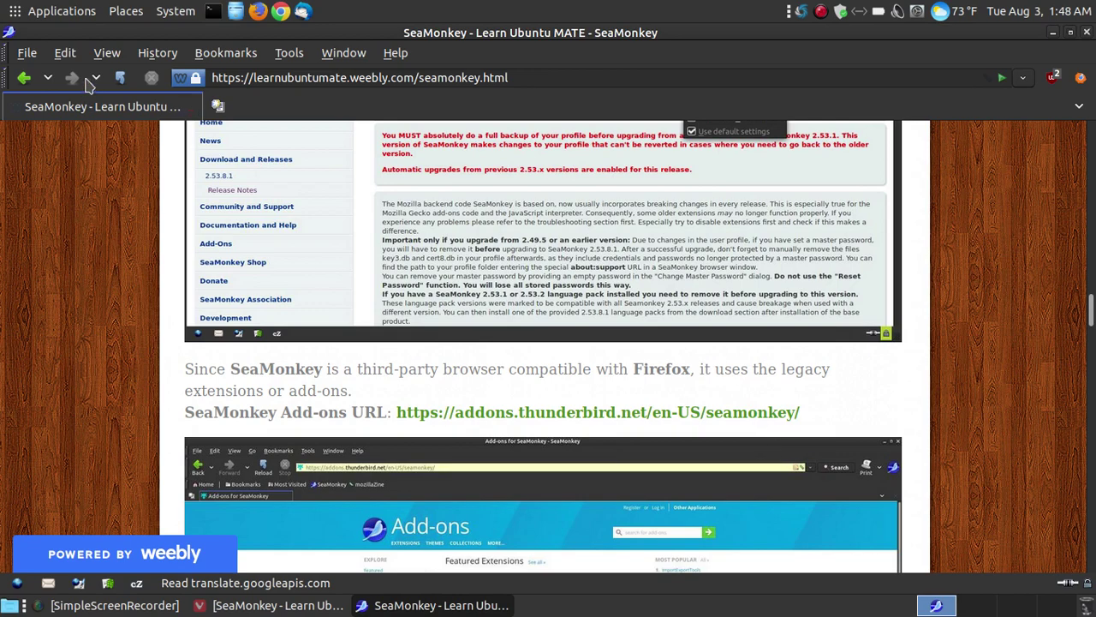
{"action": "left_click", "coordinate": [65, 52]}
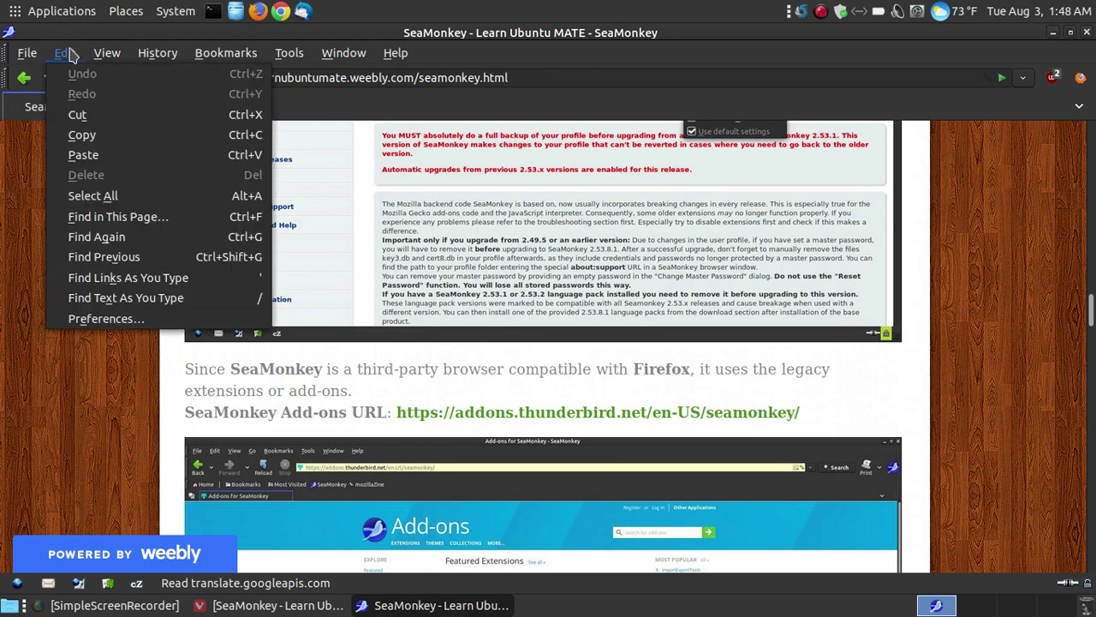
{"action": "left_click", "coordinate": [135, 320]}
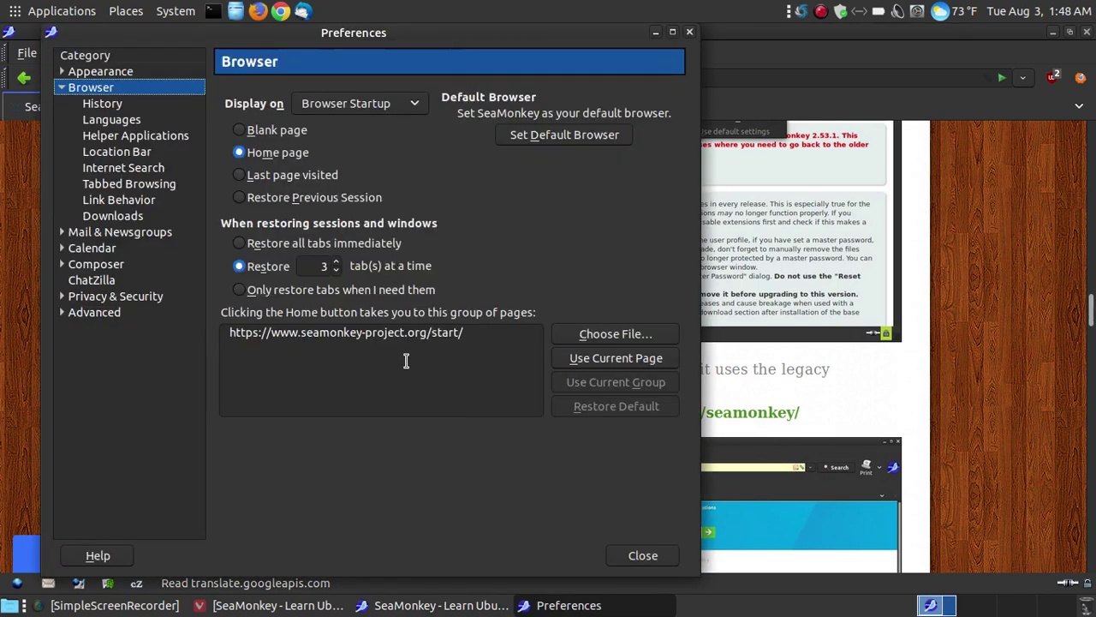
{"action": "left_click_drag", "start_coordinate": [382, 45], "coordinate": [588, 85]}
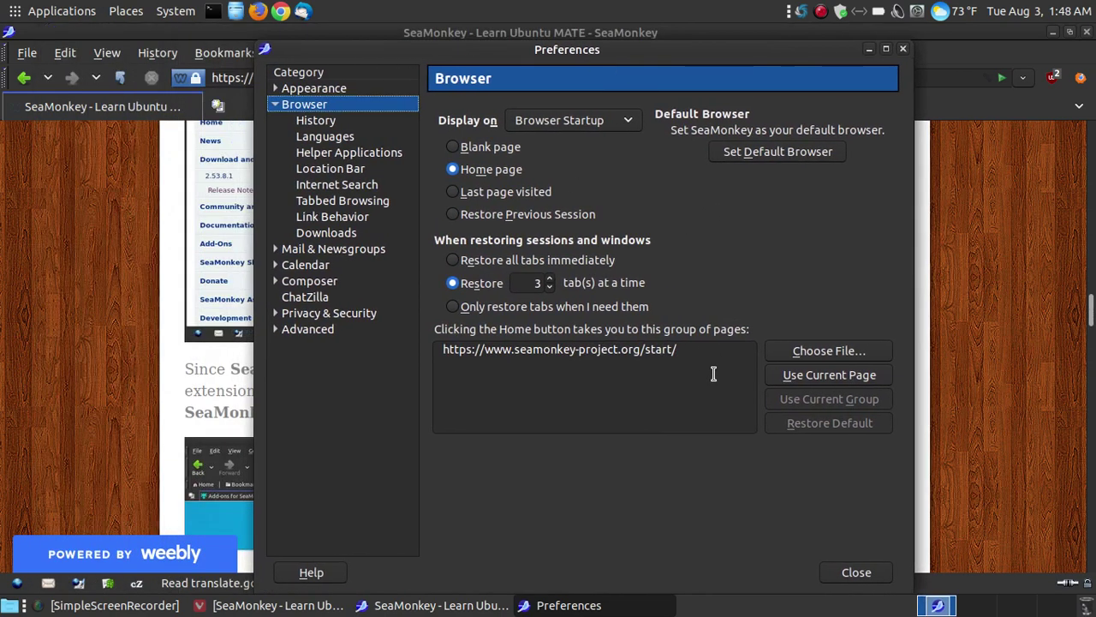
{"action": "left_click_drag", "start_coordinate": [686, 349], "coordinate": [526, 349]}
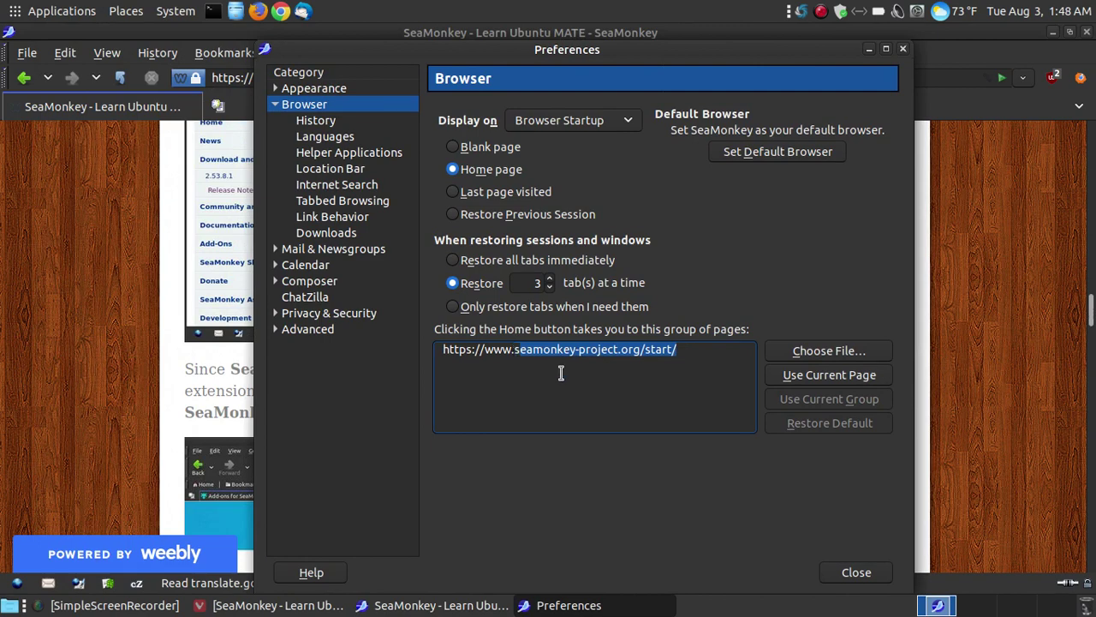
{"action": "key", "text": "BackSpace"}
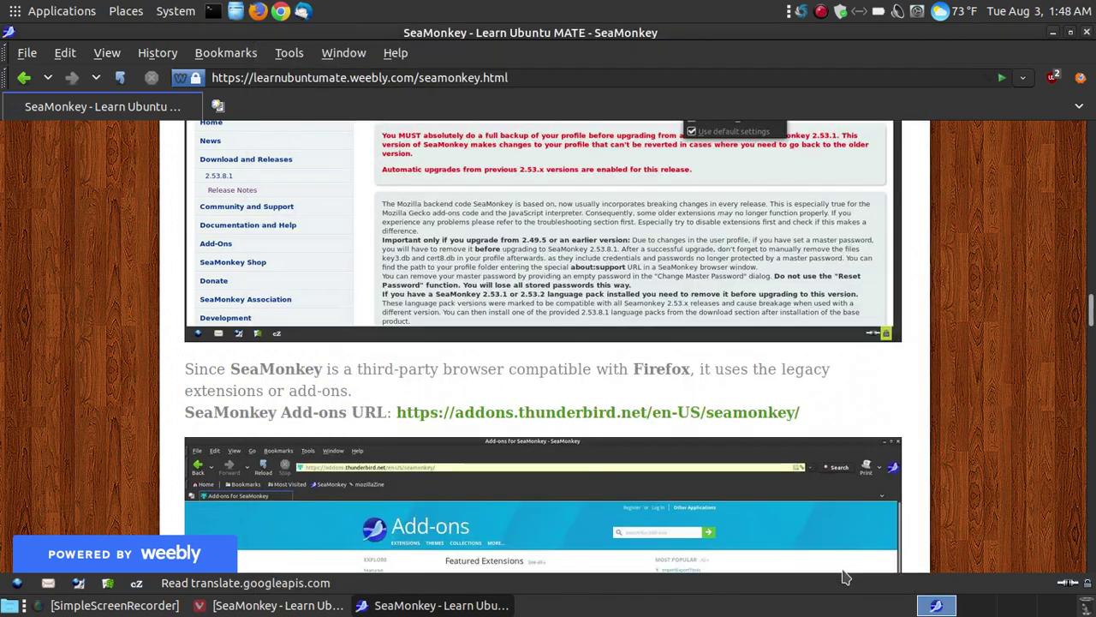
{"action": "left_click", "coordinate": [847, 575]}
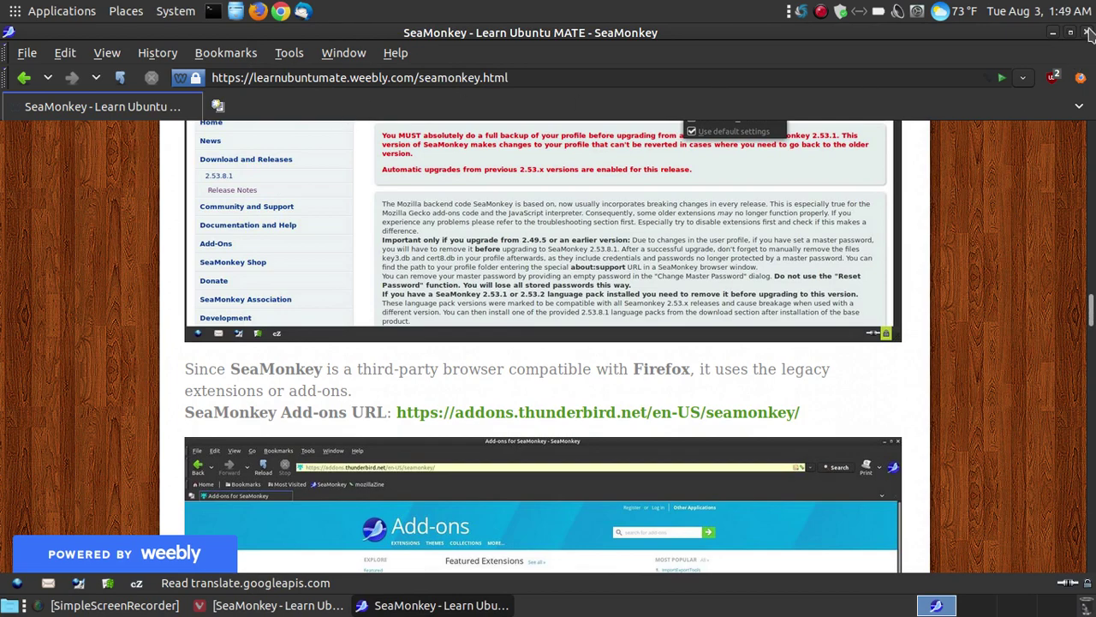
- Copy the guide page's web address and close SeaMonkey
{"action": "left_click", "coordinate": [462, 77]}
{"action": "key", "text": "ctrl+c"}
{"action": "right_click", "coordinate": [462, 78]}
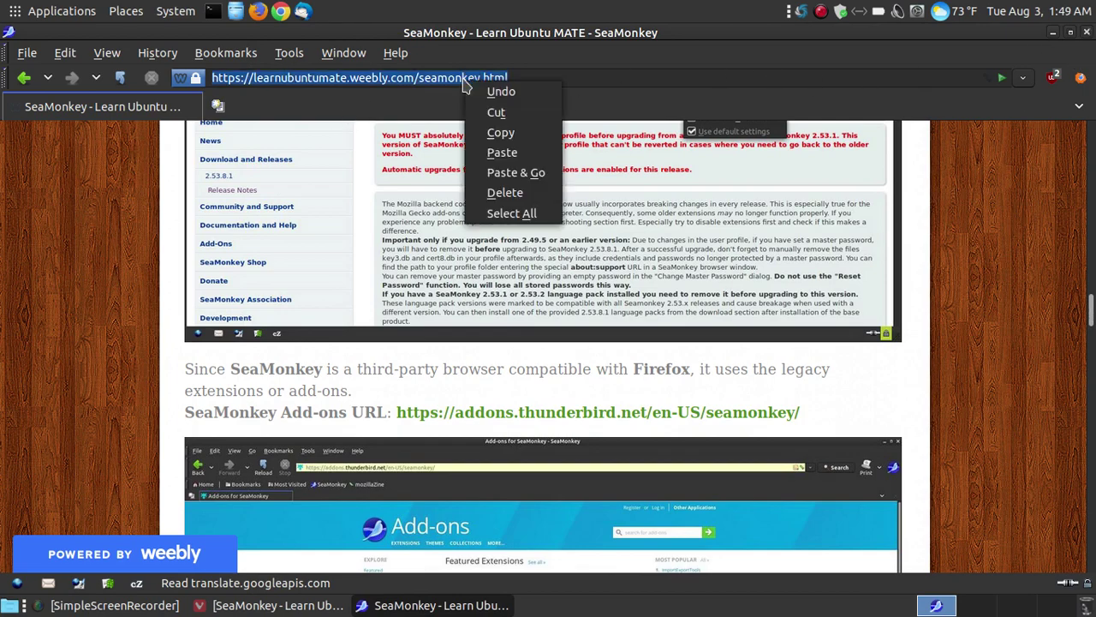
{"action": "left_click", "coordinate": [502, 129]}
{"action": "left_click", "coordinate": [1087, 33]}
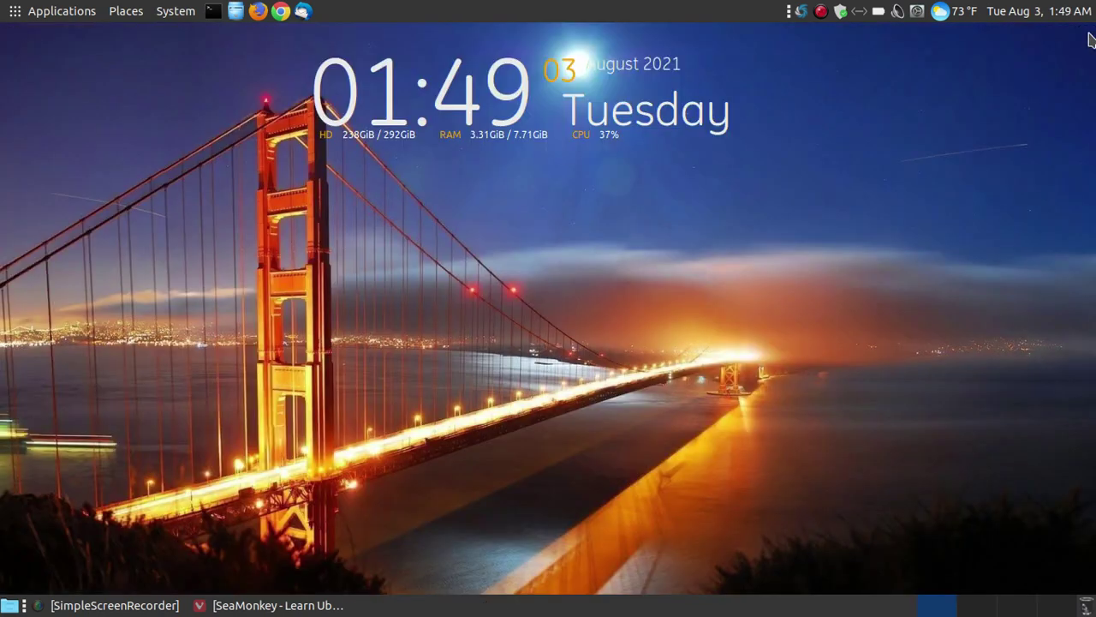
- Relaunch SeaMonkey, load the copied guide address and go to the uBlock Origin installation section
{"action": "left_click", "coordinate": [60, 11]}
{"action": "mouse_move", "coordinate": [68, 104]}
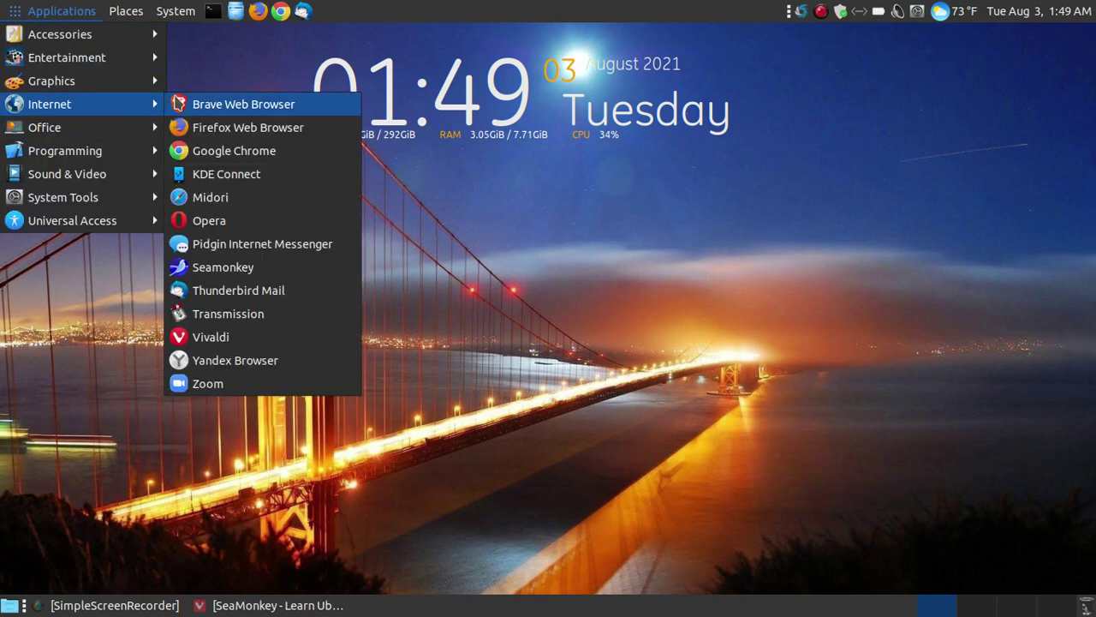
{"action": "left_click", "coordinate": [268, 264]}
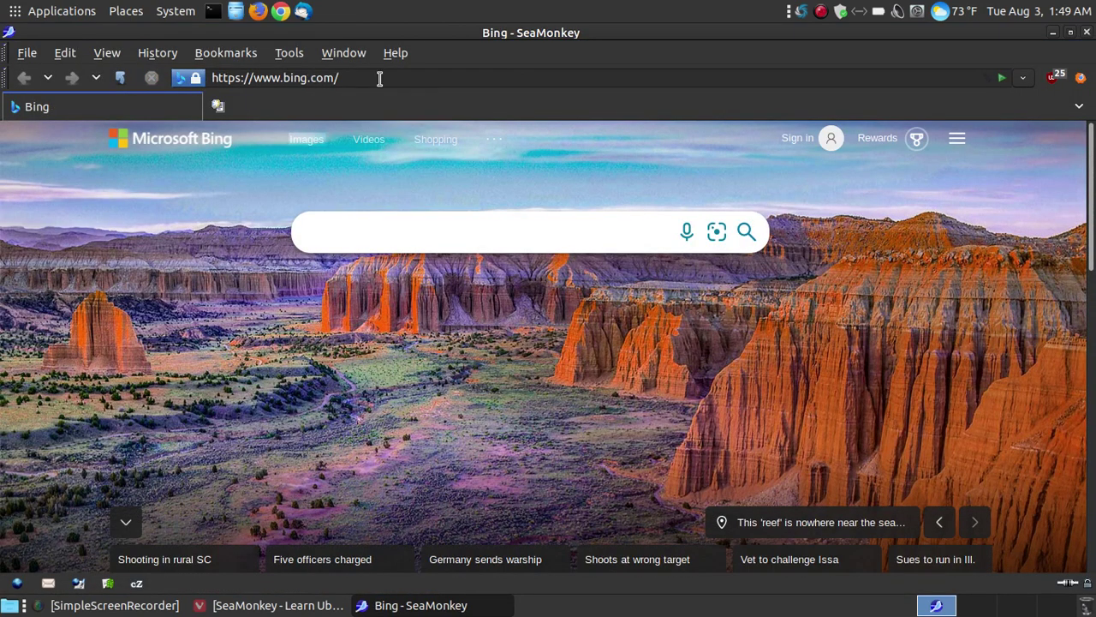
{"action": "left_click", "coordinate": [340, 77]}
{"action": "right_click", "coordinate": [342, 79]}
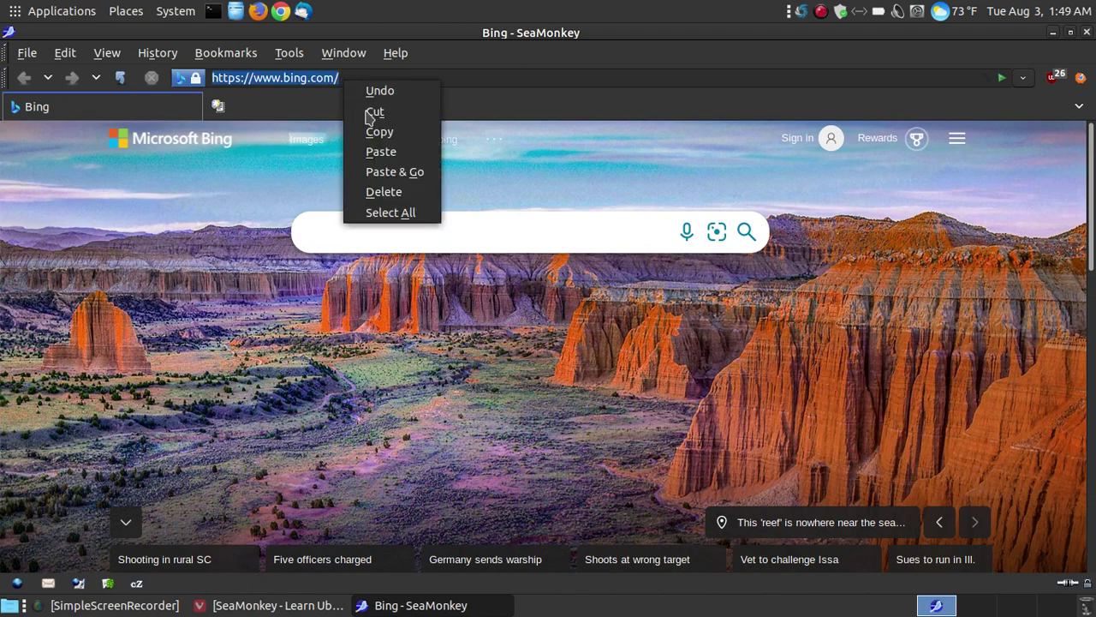
{"action": "left_click", "coordinate": [418, 178]}
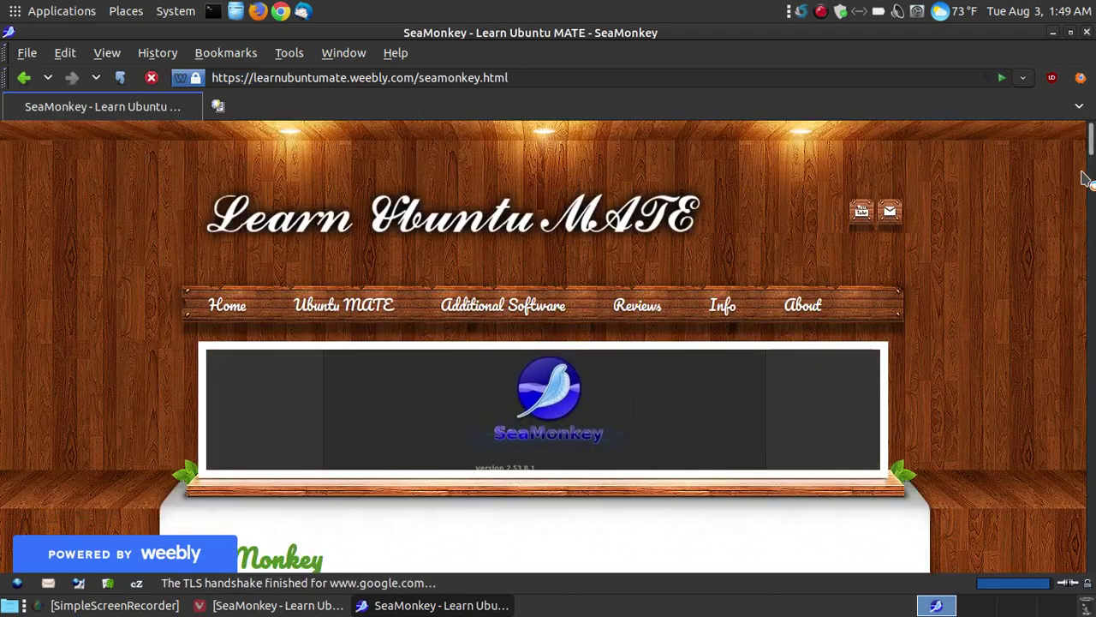
{"action": "left_click_drag", "start_coordinate": [1092, 177], "coordinate": [1092, 419]}
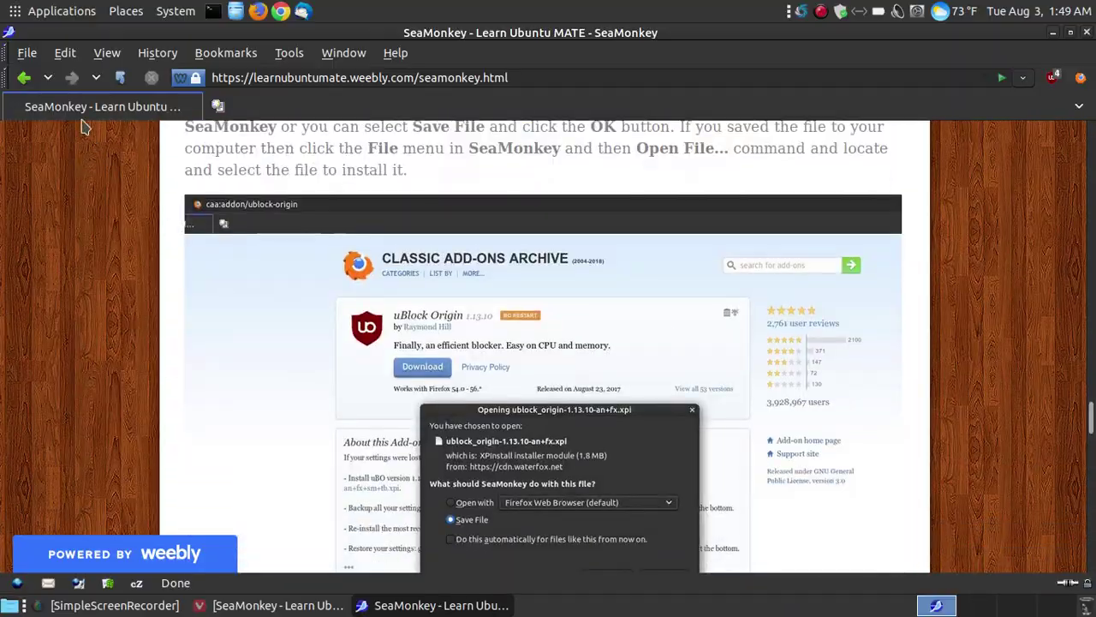
- Reopen the SeaMonkey preferences and review the Appearance subcategories and the browser History settings
{"action": "left_click", "coordinate": [67, 54]}
{"action": "left_click", "coordinate": [262, 321]}
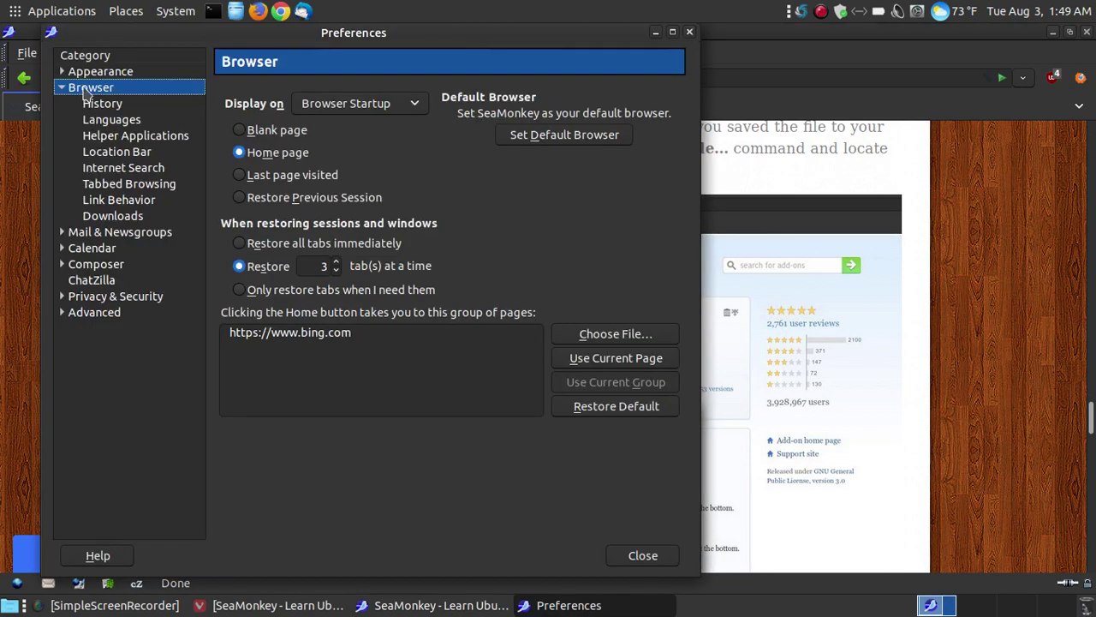
{"action": "left_click_drag", "start_coordinate": [387, 42], "coordinate": [628, 57]}
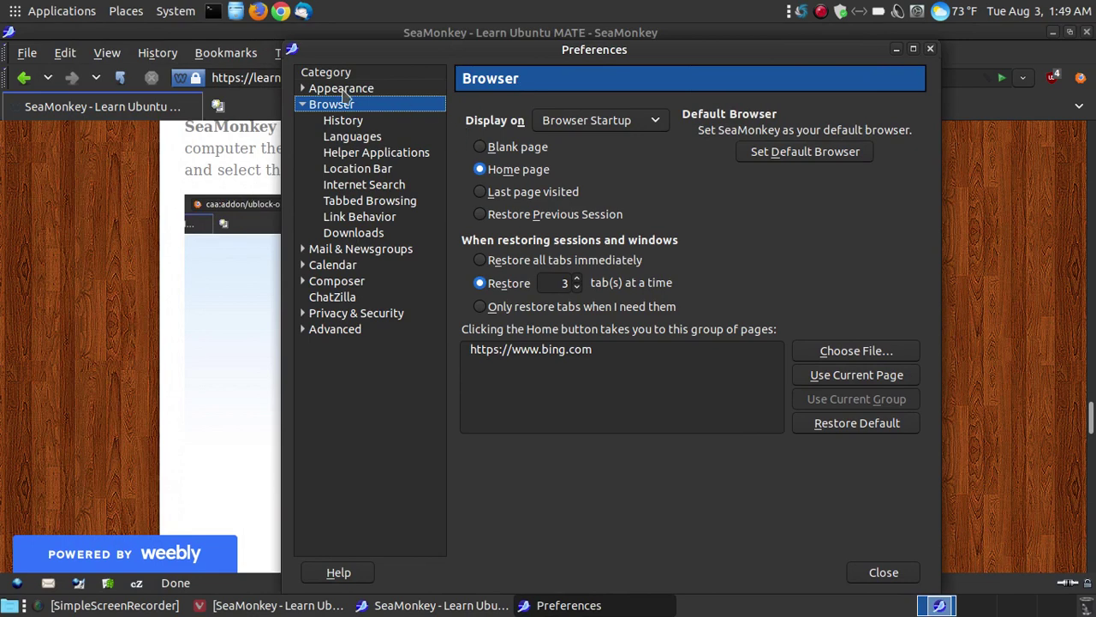
{"action": "left_click", "coordinate": [303, 88]}
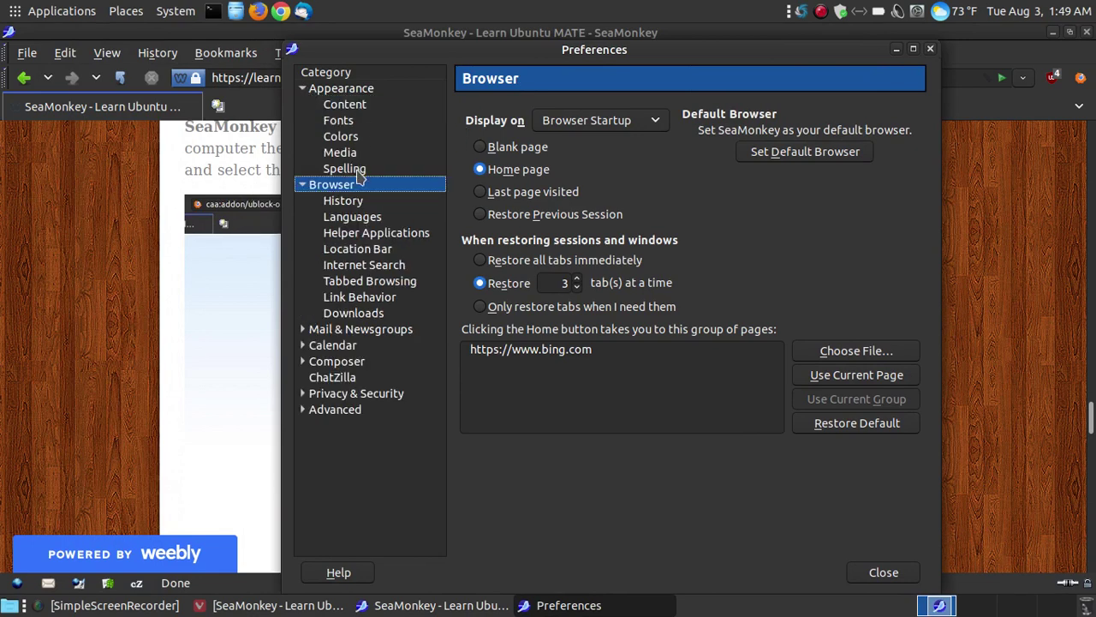
{"action": "left_click", "coordinate": [303, 88]}
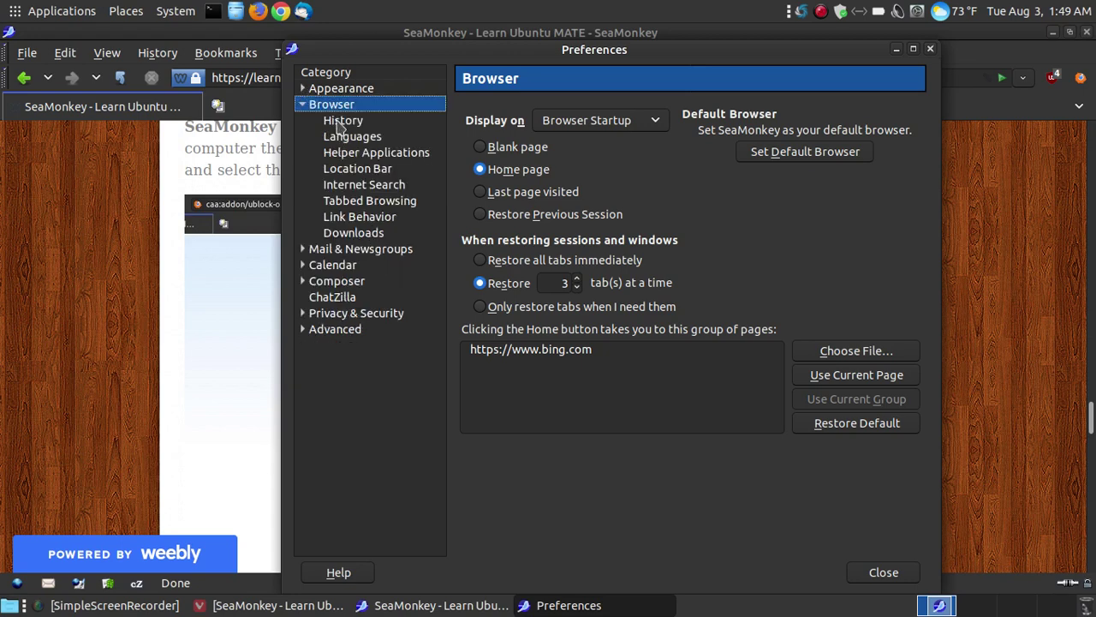
{"action": "left_click", "coordinate": [341, 122]}
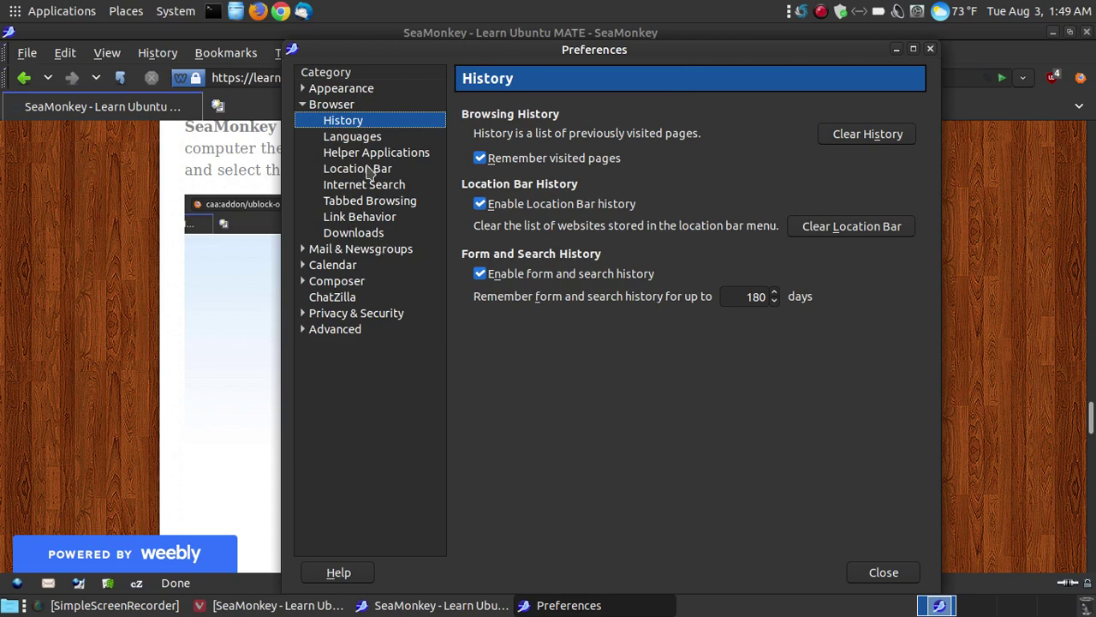
- Review the Privacy & Security and Advanced preference subcategories, and close the preferences
{"action": "left_click", "coordinate": [302, 314]}
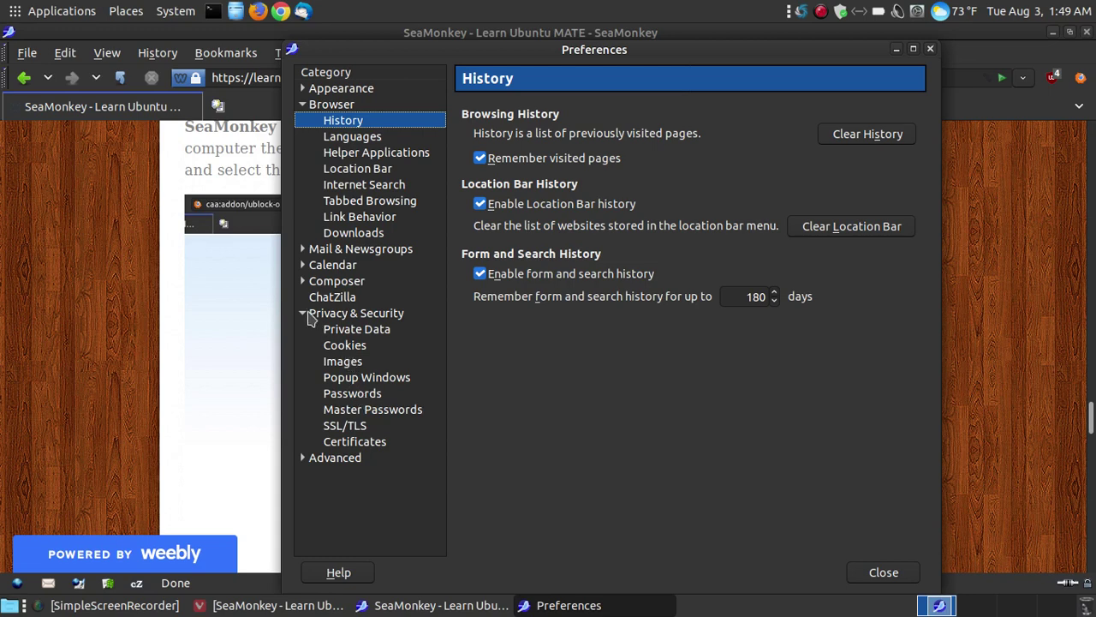
{"action": "left_click", "coordinate": [310, 316]}
{"action": "left_click", "coordinate": [303, 331]}
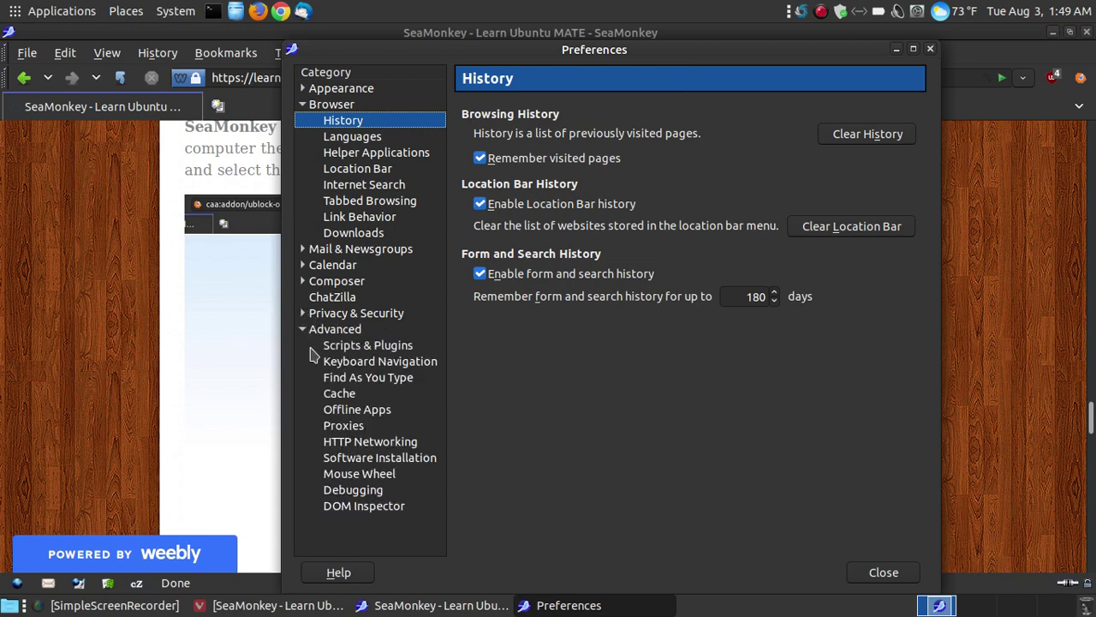
{"action": "left_click", "coordinate": [304, 332]}
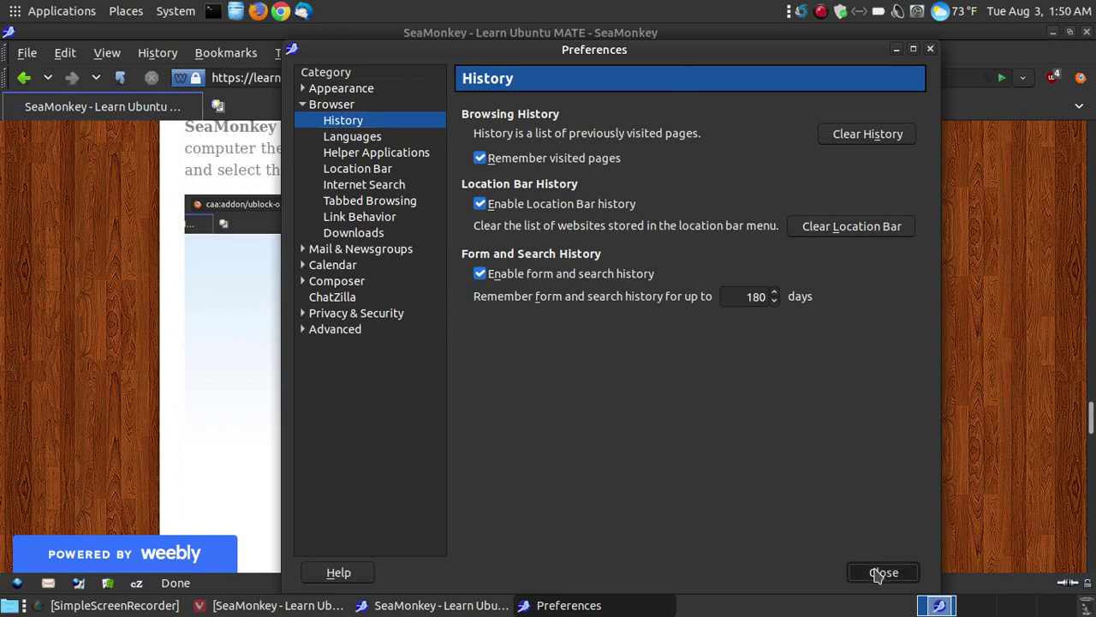
{"action": "left_click", "coordinate": [882, 572]}
- Look through SeaMonkey's editing and view commands, including the theme choices, without applying any
{"action": "left_click", "coordinate": [75, 55]}
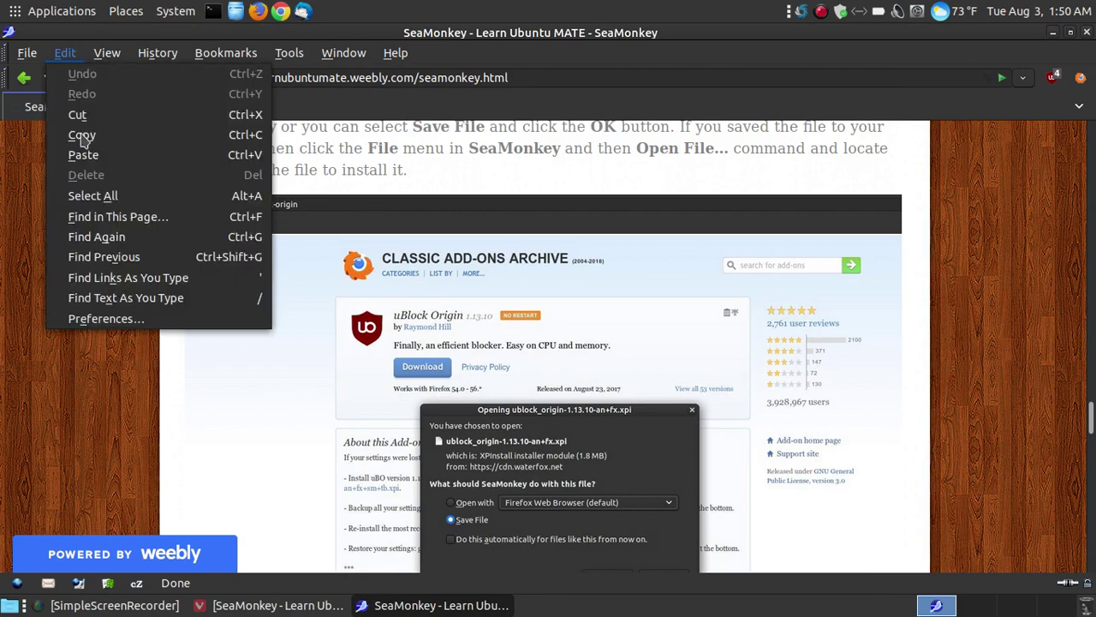
{"action": "key", "text": "Right"}
{"action": "key", "text": "Right"}
{"action": "key", "text": "Right"}
{"action": "mouse_move", "coordinate": [106, 52]}
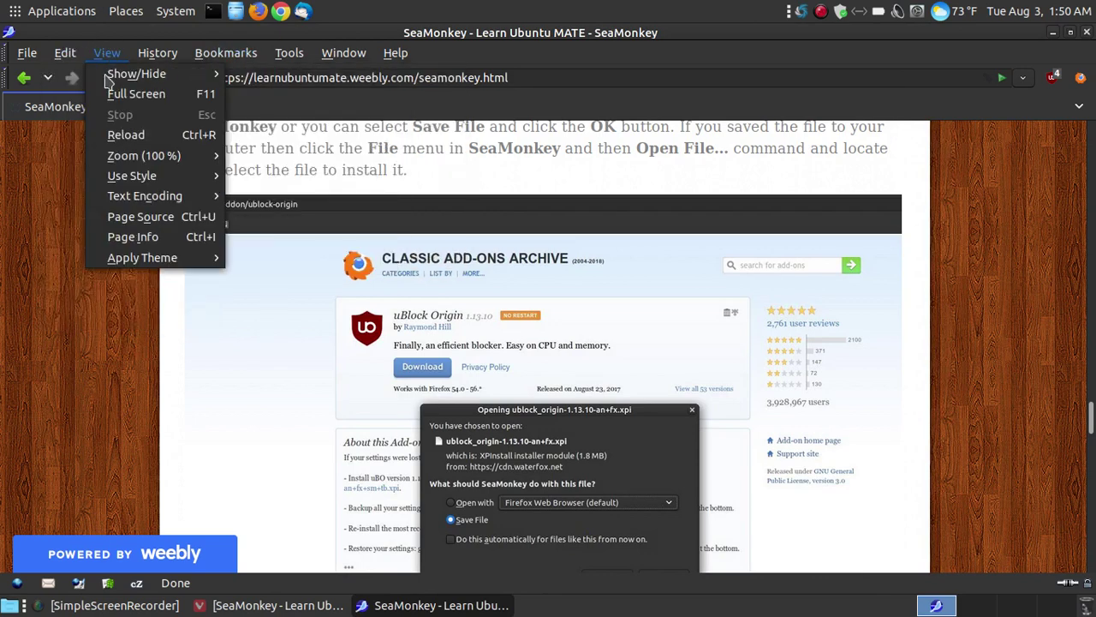
{"action": "mouse_move", "coordinate": [187, 267]}
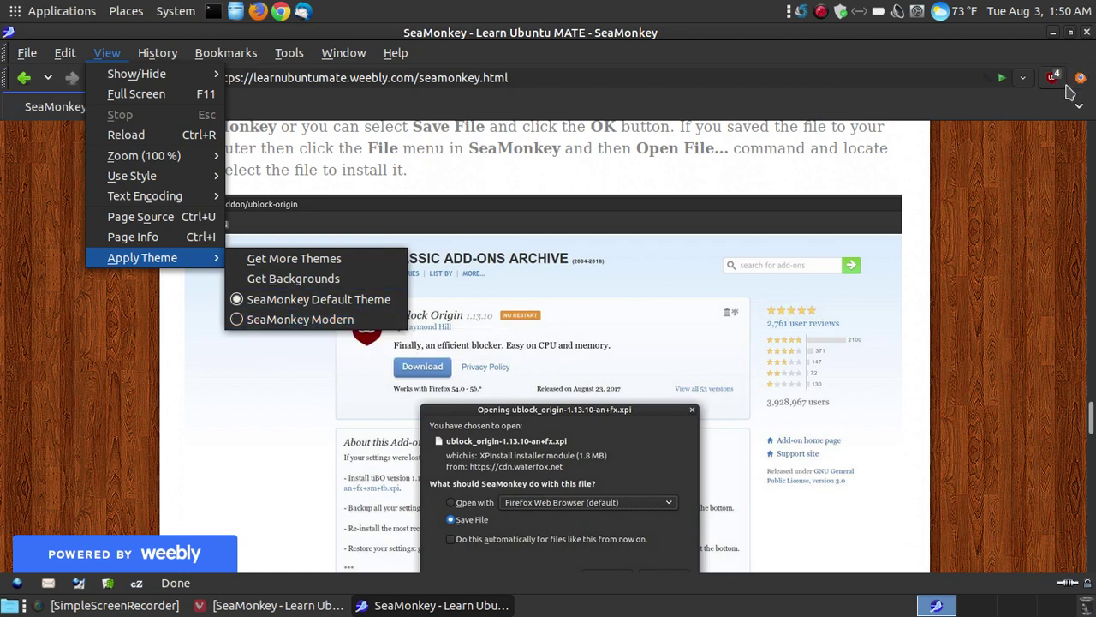
{"action": "left_click", "coordinate": [977, 53]}
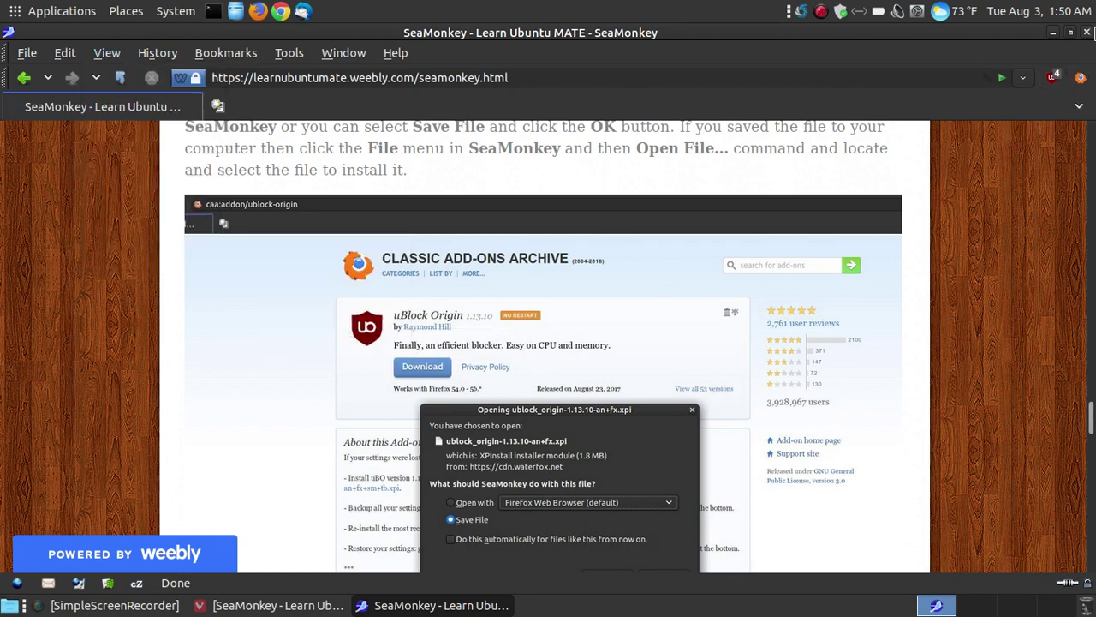
- Look through SeaMonkey's tools, view and file commands and dismiss them without choosing any
{"action": "left_click", "coordinate": [297, 60]}
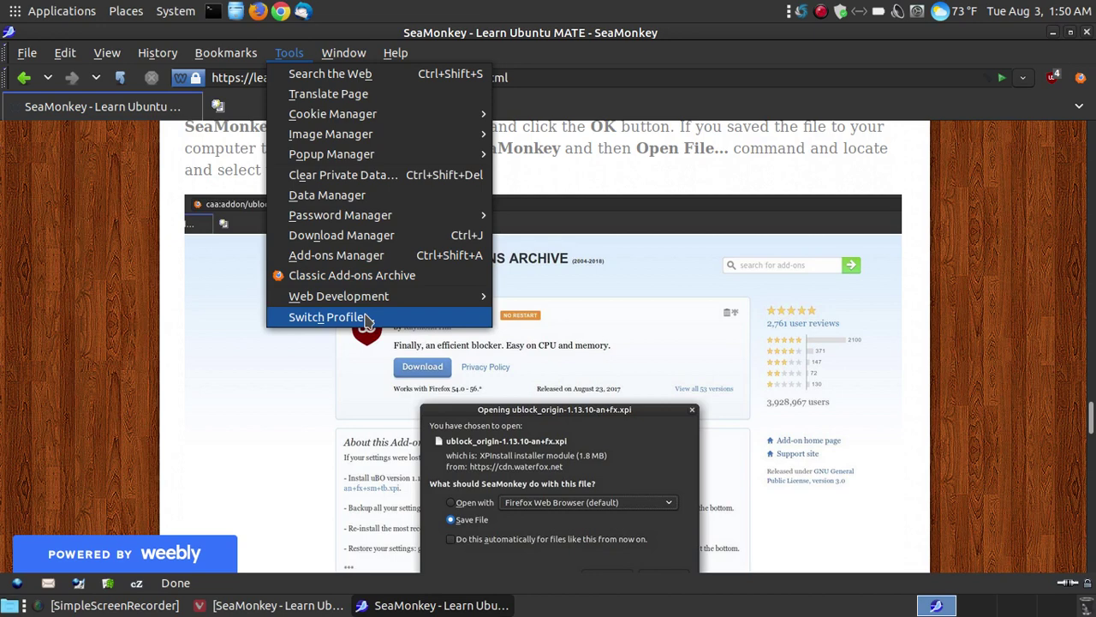
{"action": "mouse_move", "coordinate": [236, 65]}
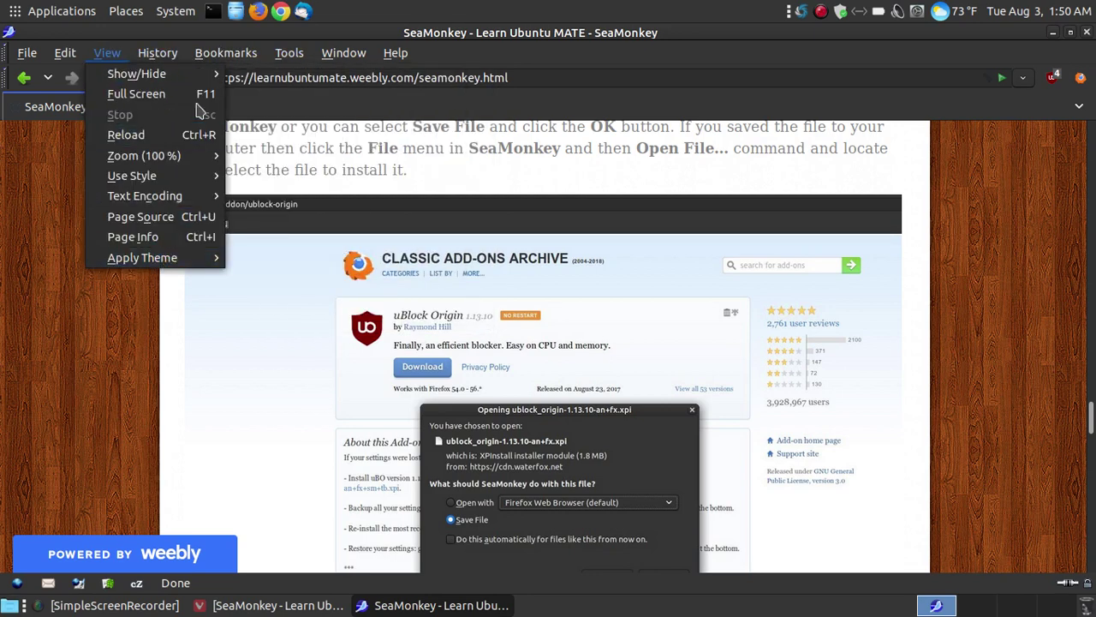
{"action": "mouse_move", "coordinate": [31, 62]}
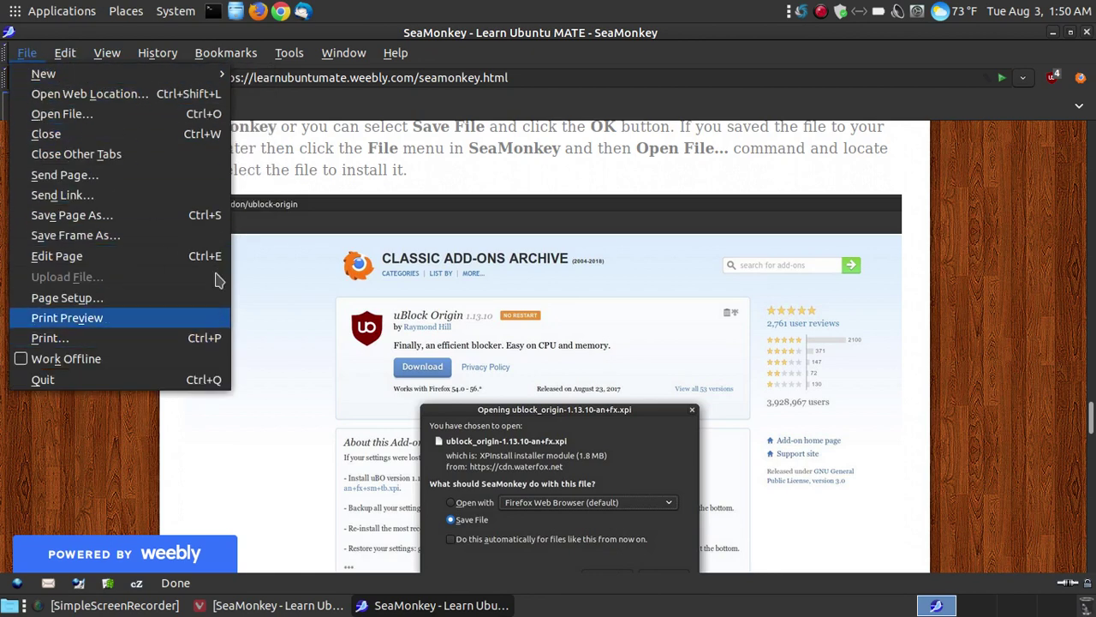
{"action": "left_click", "coordinate": [1078, 241]}
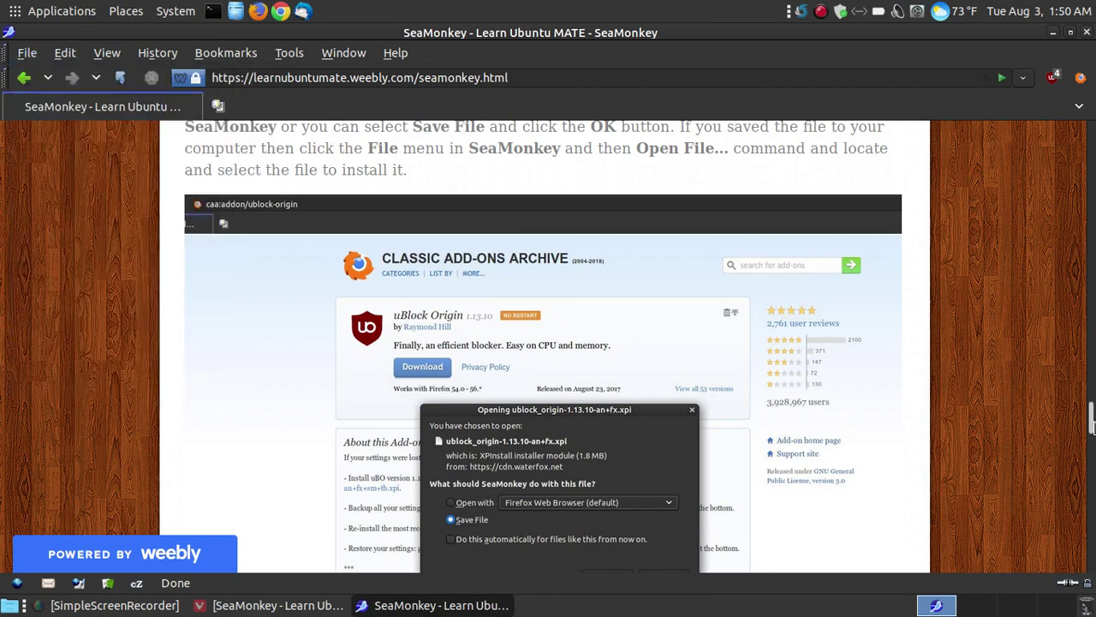
- Read the guide's closing sections on removing SeaMonkey, downloading the current version manually and choosing other languages or platforms
{"action": "left_click_drag", "start_coordinate": [1092, 418], "coordinate": [1093, 553]}
{"action": "scroll", "coordinate": [511, 458], "scroll_direction": "up", "scroll_amount": 3}
{"action": "scroll", "coordinate": [539, 422], "scroll_direction": "down", "scroll_amount": 1}
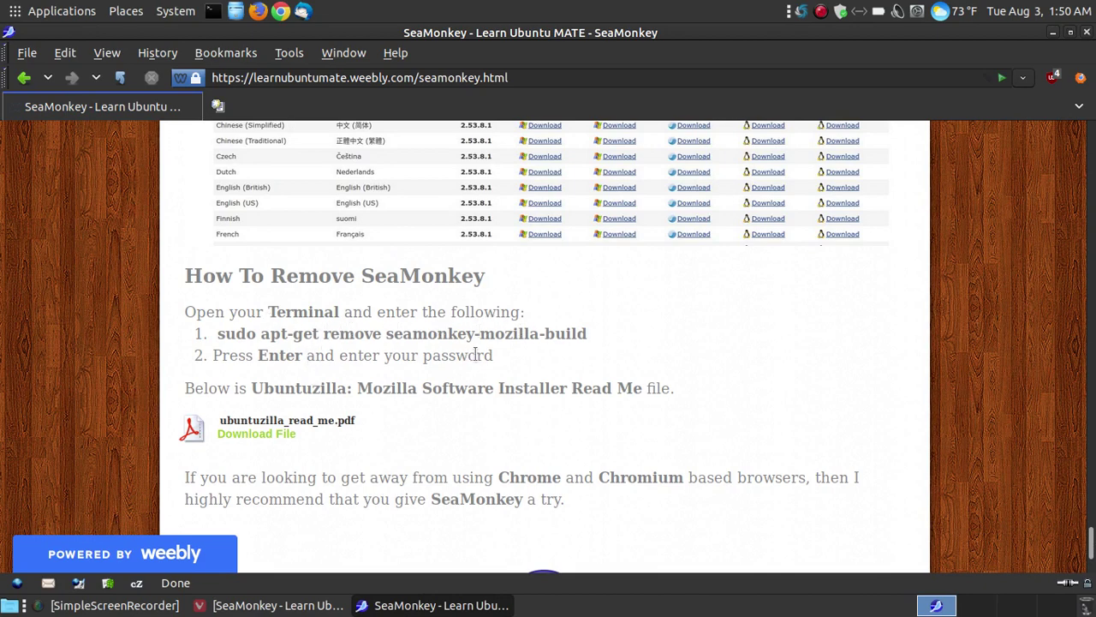
{"action": "scroll", "coordinate": [474, 349], "scroll_direction": "down", "scroll_amount": 1}
{"action": "scroll", "coordinate": [475, 352], "scroll_direction": "up", "scroll_amount": 2}
{"action": "scroll", "coordinate": [475, 354], "scroll_direction": "up", "scroll_amount": 3}
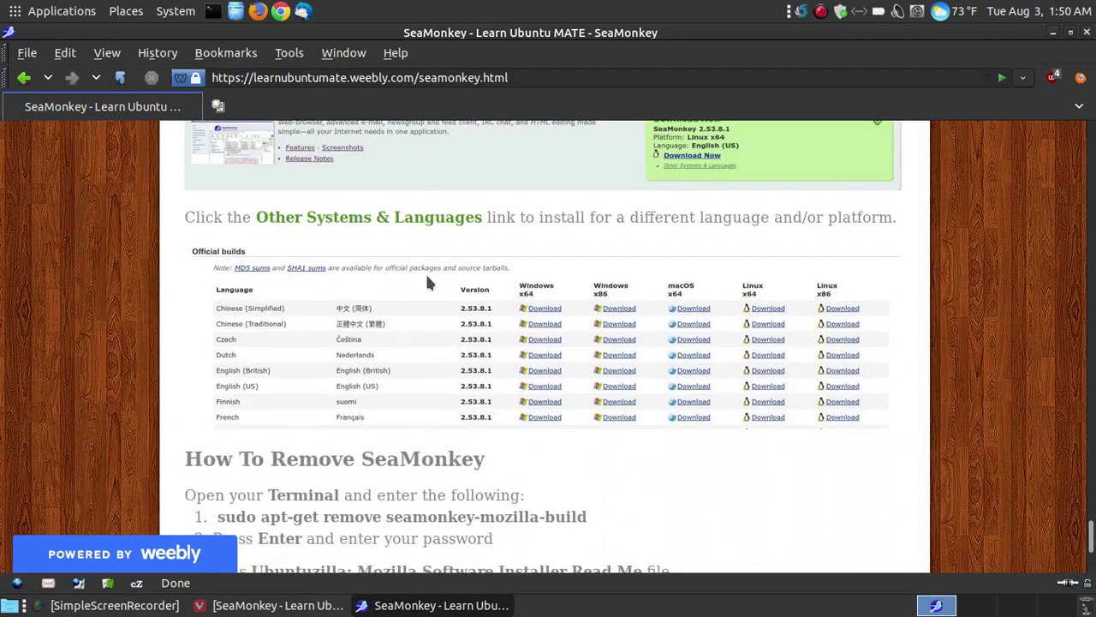
{"action": "scroll", "coordinate": [514, 214], "scroll_direction": "up", "scroll_amount": 6}
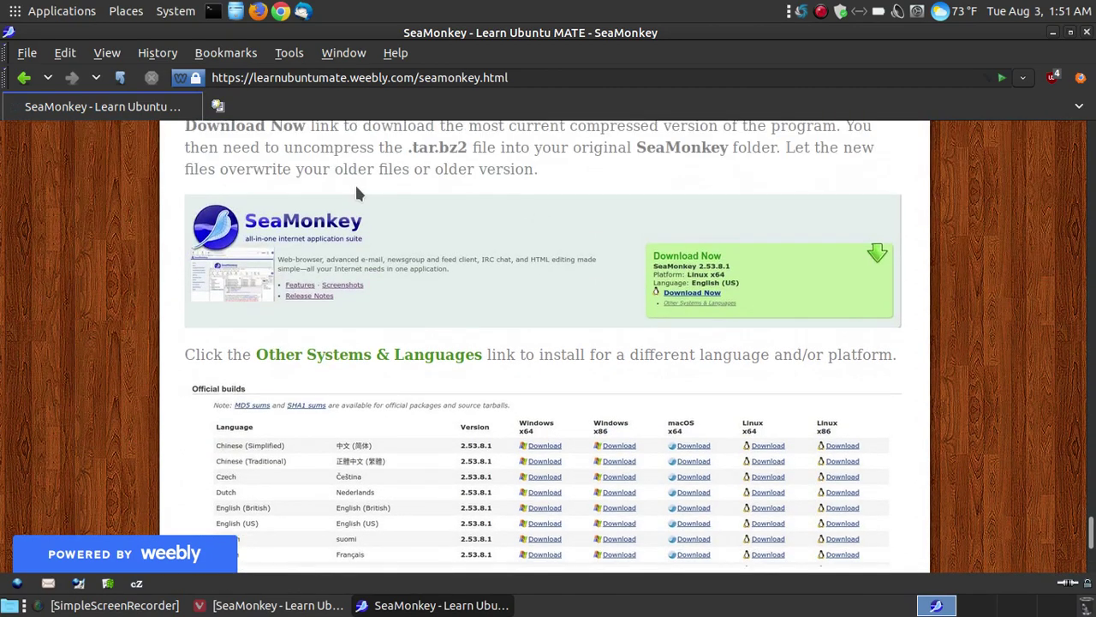
{"action": "scroll", "coordinate": [598, 300], "scroll_direction": "down", "scroll_amount": 3}
{"action": "scroll", "coordinate": [599, 300], "scroll_direction": "up", "scroll_amount": 2}
- Open the SeaMonkey Project site from the guide and examine the official builds under Other Systems & Languages
{"action": "left_click", "coordinate": [681, 195]}
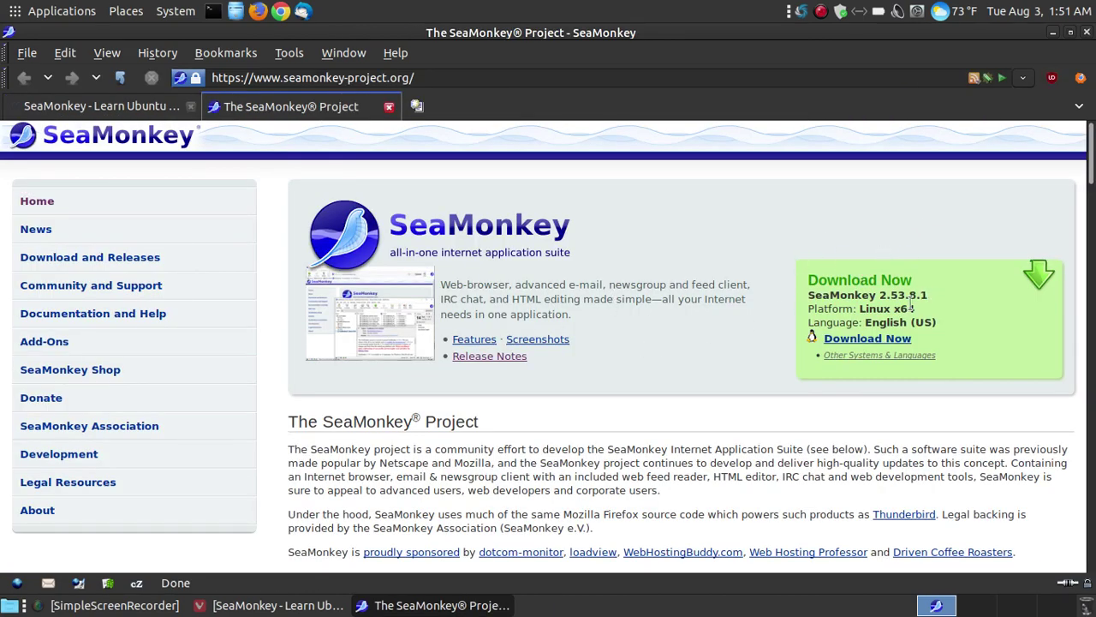
{"action": "left_click", "coordinate": [882, 354]}
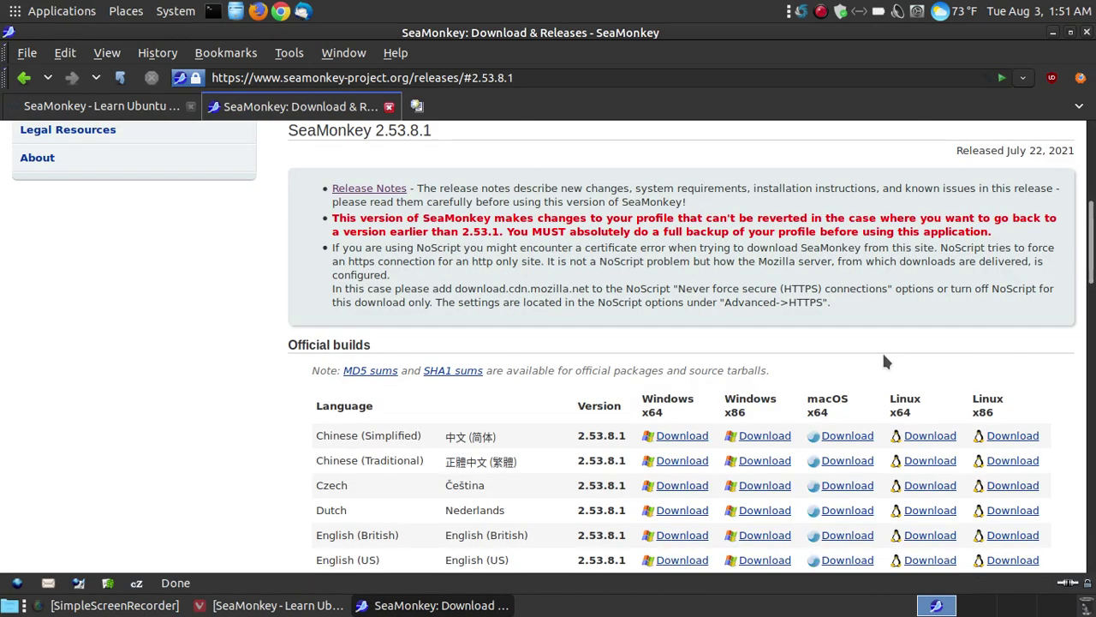
{"action": "scroll", "coordinate": [676, 330], "scroll_direction": "down", "scroll_amount": 4}
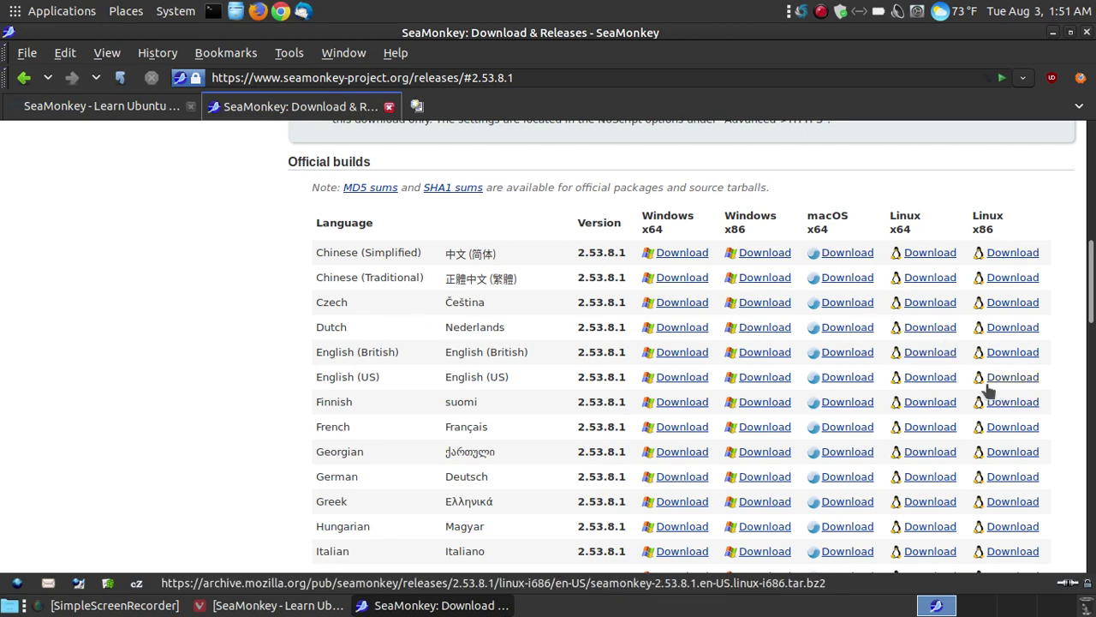
- Close the SeaMonkey releases page and review the guide's removal instructions and its introduction to SeaMonkey
{"action": "left_click", "coordinate": [390, 107]}
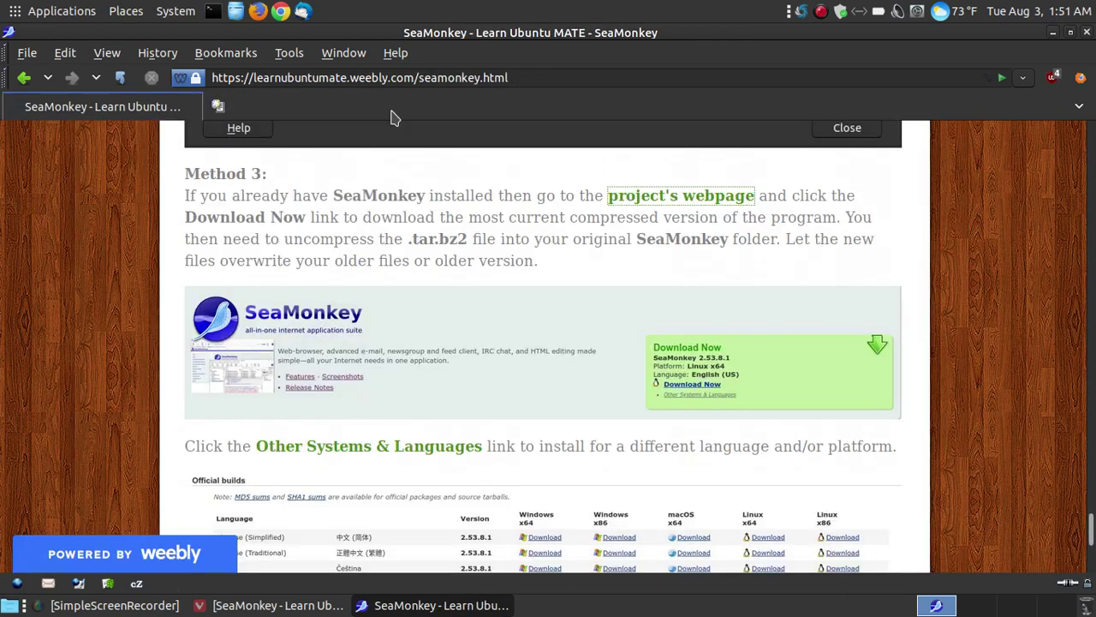
{"action": "scroll", "coordinate": [872, 271], "scroll_direction": "down", "scroll_amount": 7}
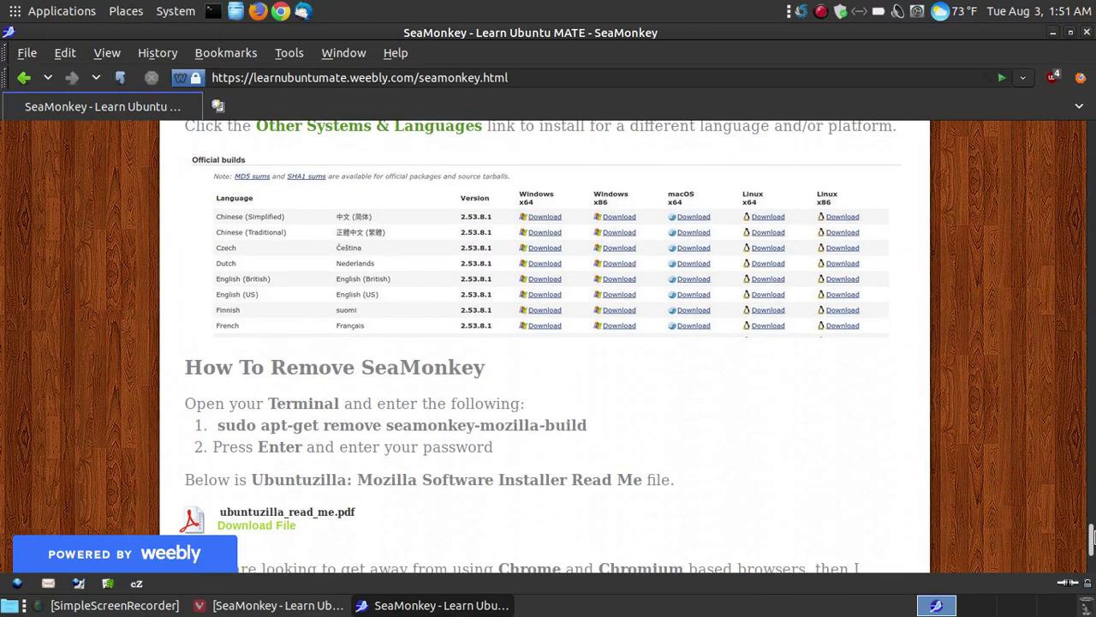
{"action": "left_click", "coordinate": [1083, 487]}
{"action": "left_click_drag", "start_coordinate": [1083, 488], "coordinate": [1091, 141]}
{"action": "scroll", "coordinate": [1091, 142], "scroll_direction": "down", "scroll_amount": 5}
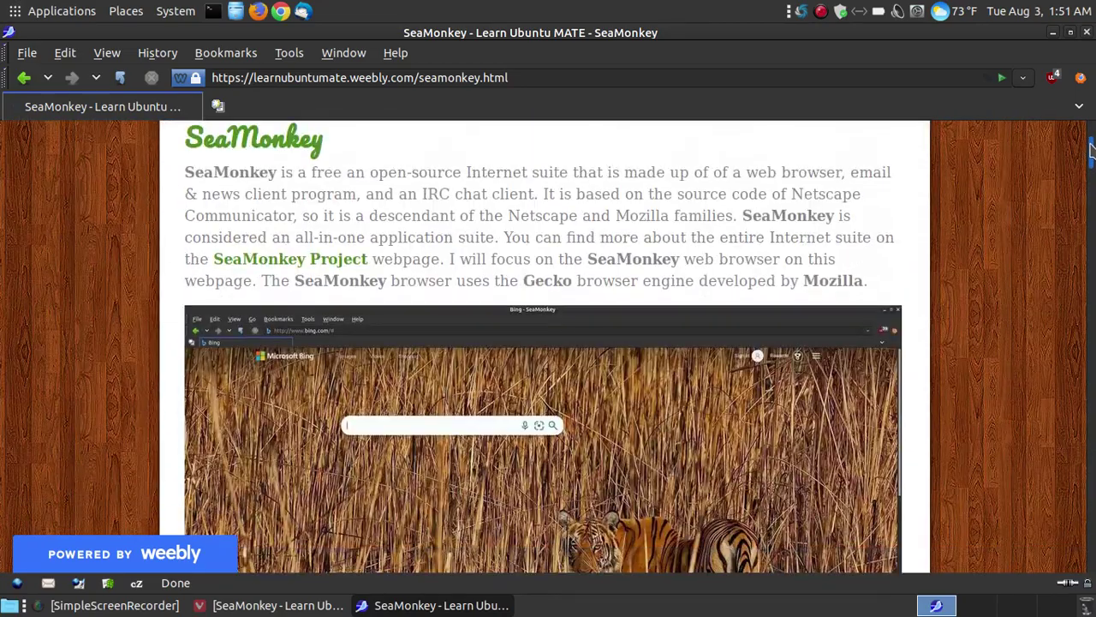
{"action": "scroll", "coordinate": [945, 265], "scroll_direction": "down", "scroll_amount": 2}
{"action": "scroll", "coordinate": [945, 265], "scroll_direction": "down", "scroll_amount": 2}
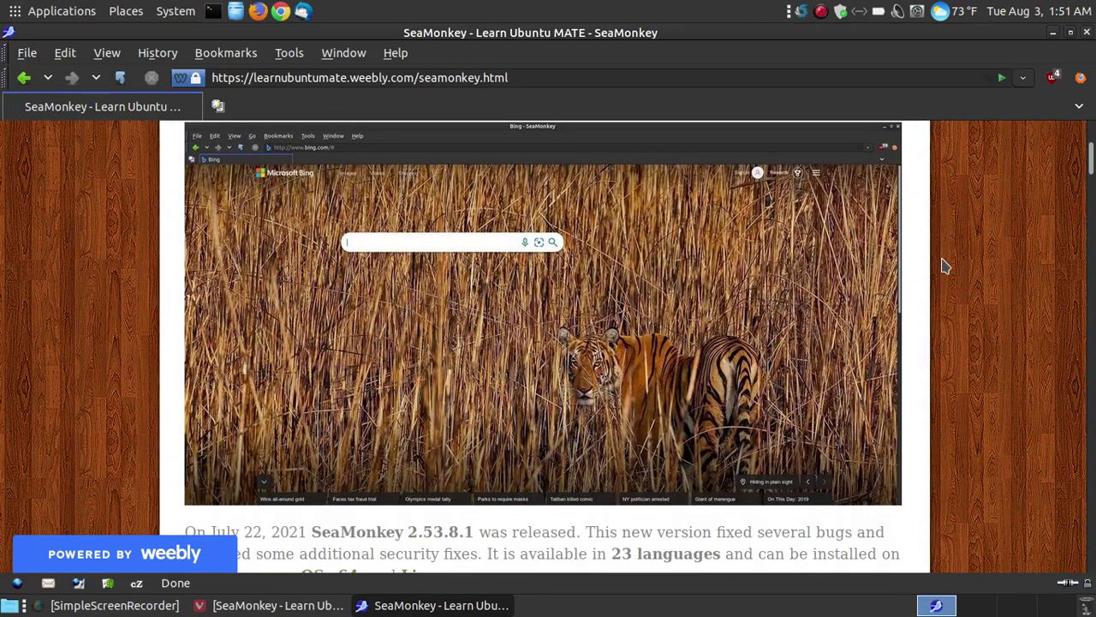
{"action": "scroll", "coordinate": [944, 266], "scroll_direction": "up", "scroll_amount": 1}
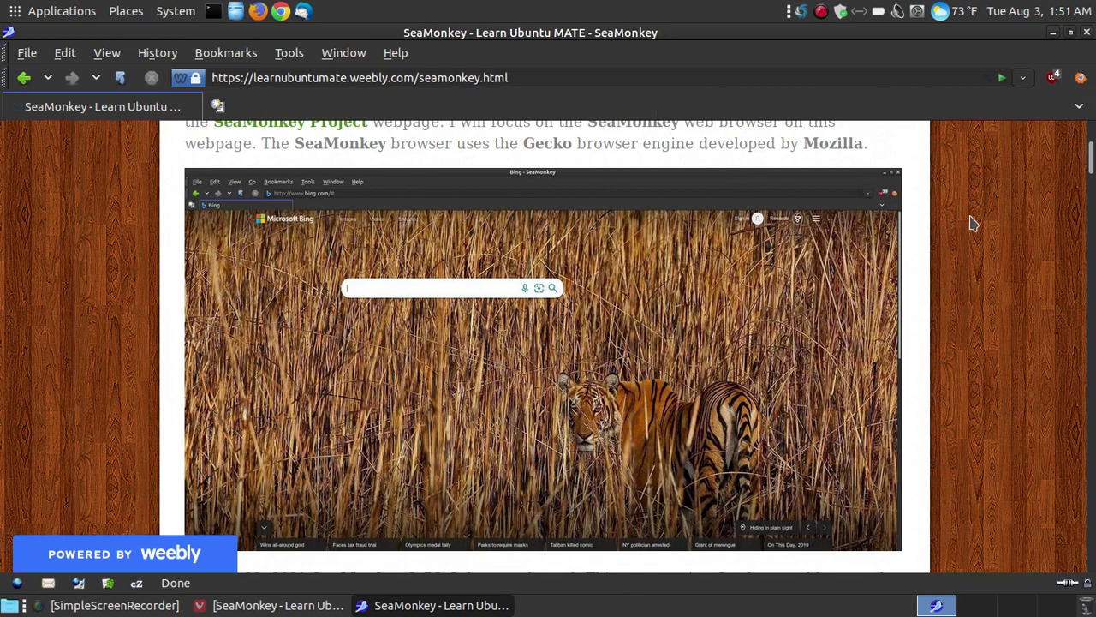
- Close the SeaMonkey browser window and relaunch Seamonkey from the installed Internet applications
{"action": "left_click", "coordinate": [1086, 34]}
{"action": "left_click", "coordinate": [30, 7]}
{"action": "mouse_move", "coordinate": [79, 104]}
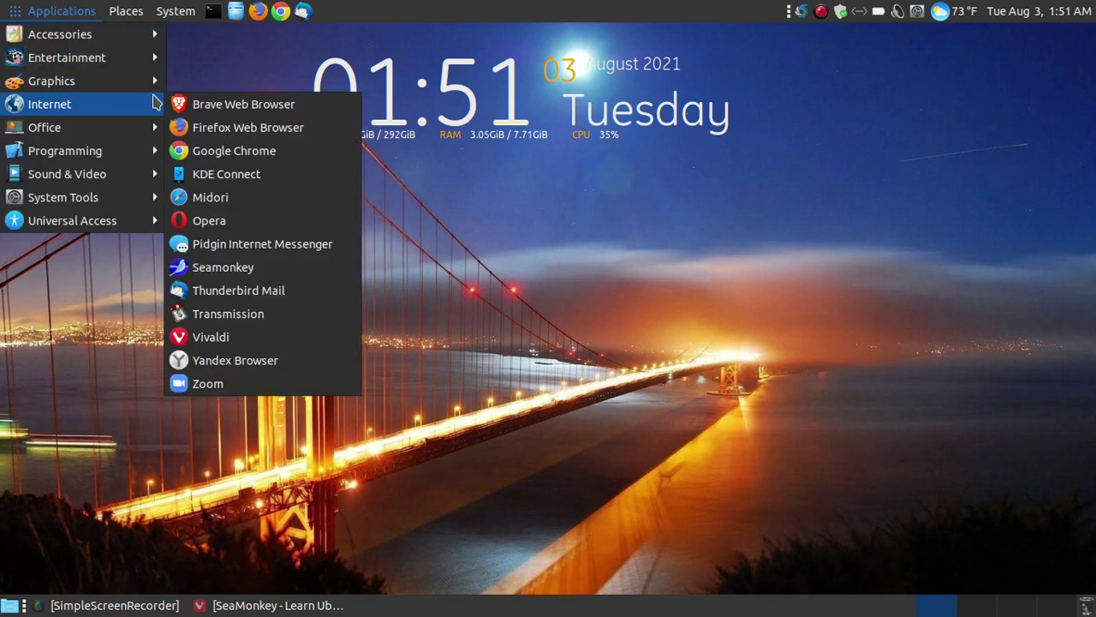
{"action": "left_click", "coordinate": [229, 267]}
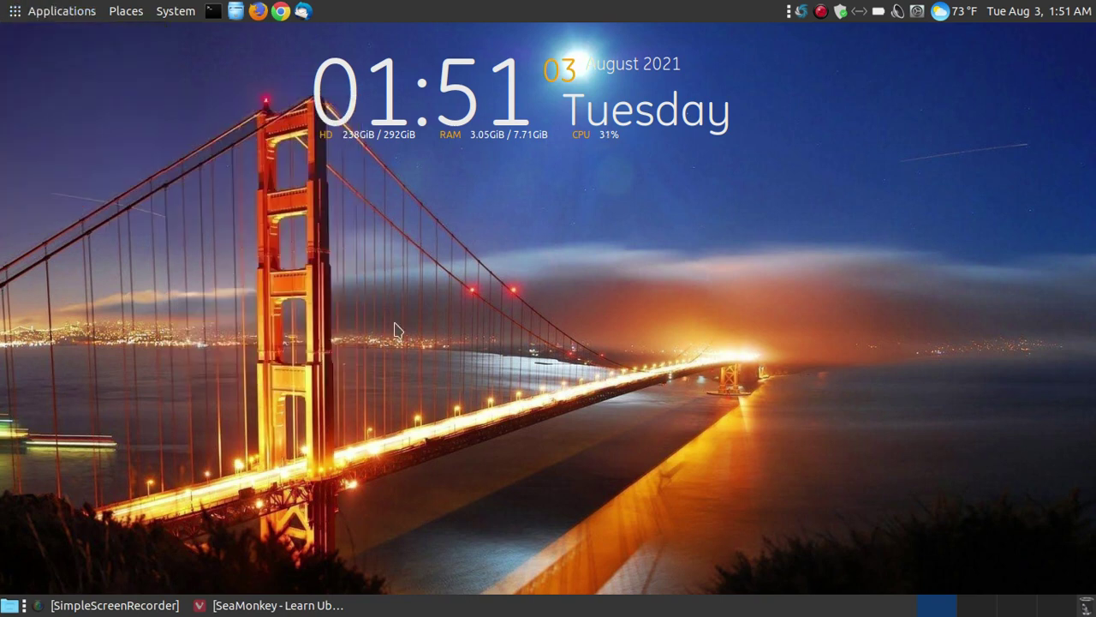